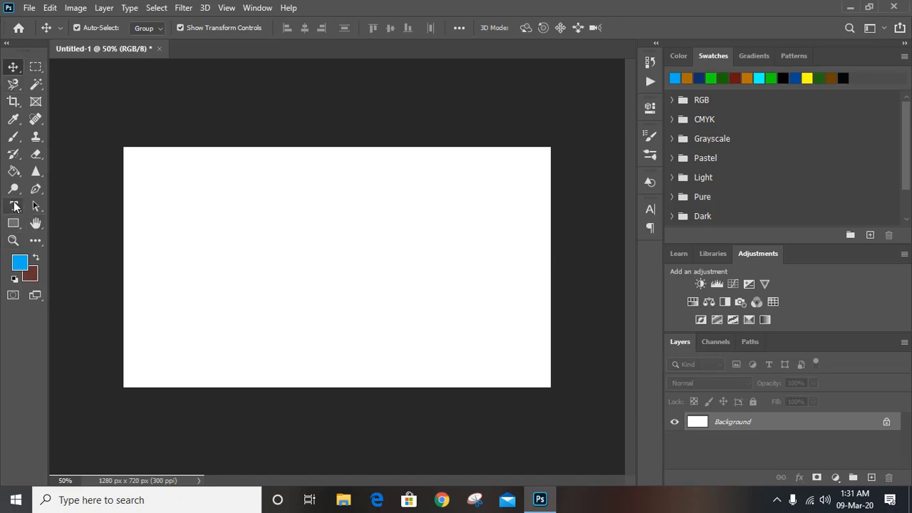
Create a blue 100 px three-sided polygon, a triangle, at the canvas centre.
{"action": "right_click", "coordinate": [17, 226]}
{"action": "left_click", "coordinate": [80, 261]}
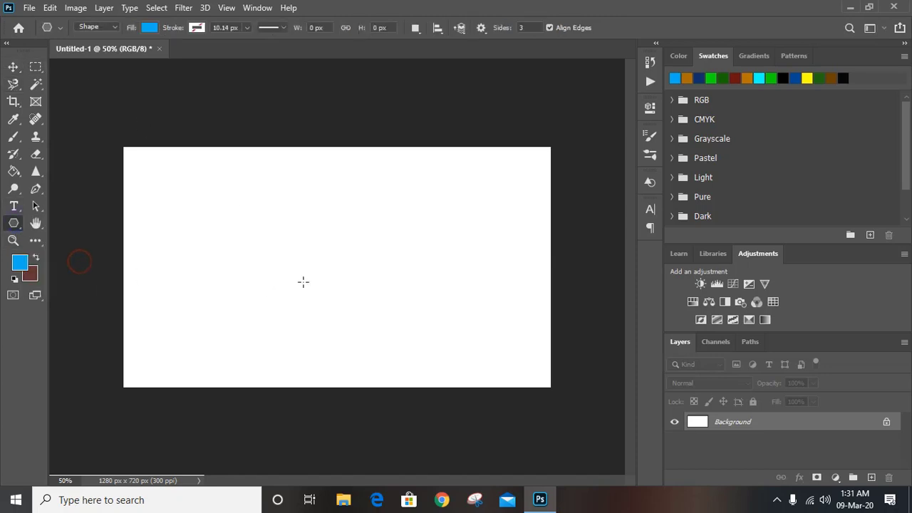
{"action": "left_click", "coordinate": [330, 264]}
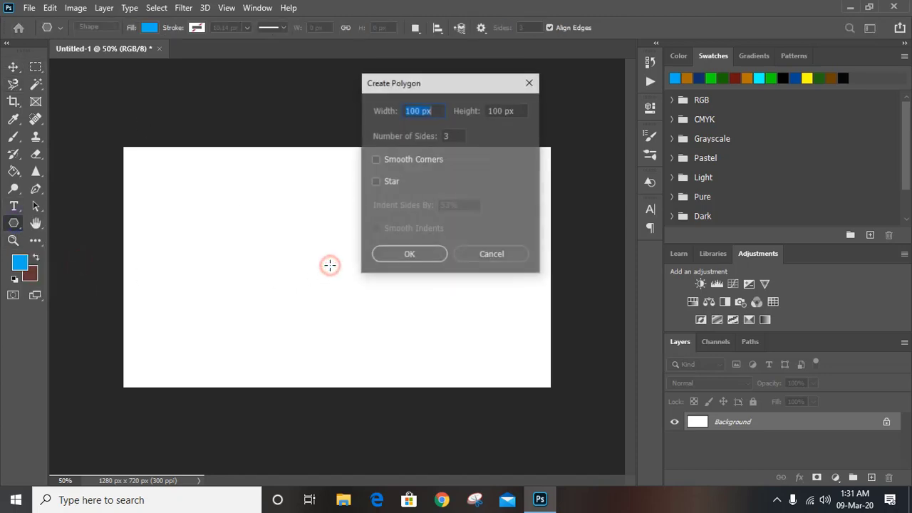
{"action": "double_click", "coordinate": [455, 136]}
{"action": "type", "text": "3"}
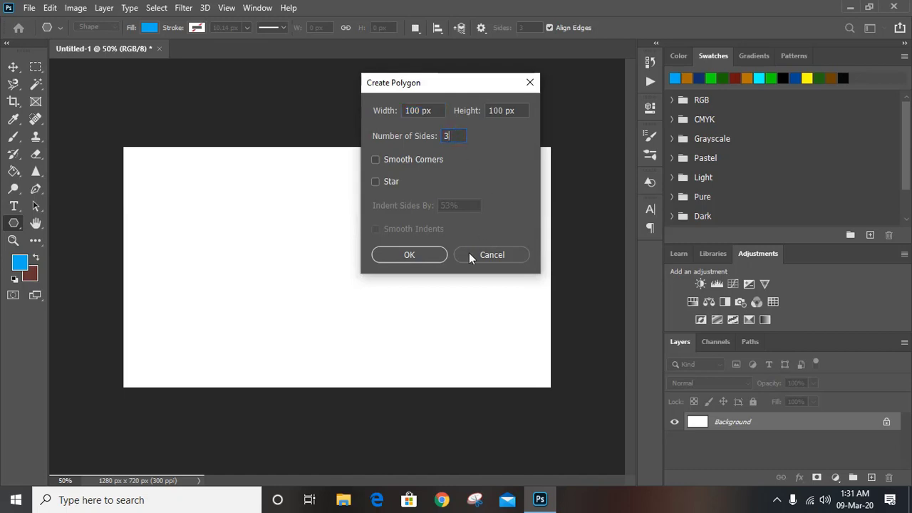
{"action": "left_click", "coordinate": [410, 254]}
{"action": "left_click", "coordinate": [13, 66]}
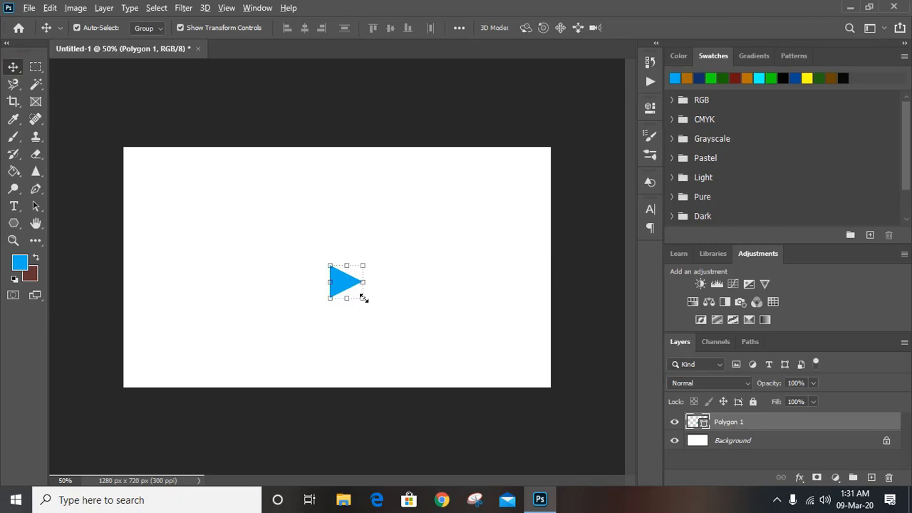
Enlarge the triangle and rotate it 90° so it points downward.
{"action": "left_click_drag", "start_coordinate": [363, 297], "coordinate": [447, 358]}
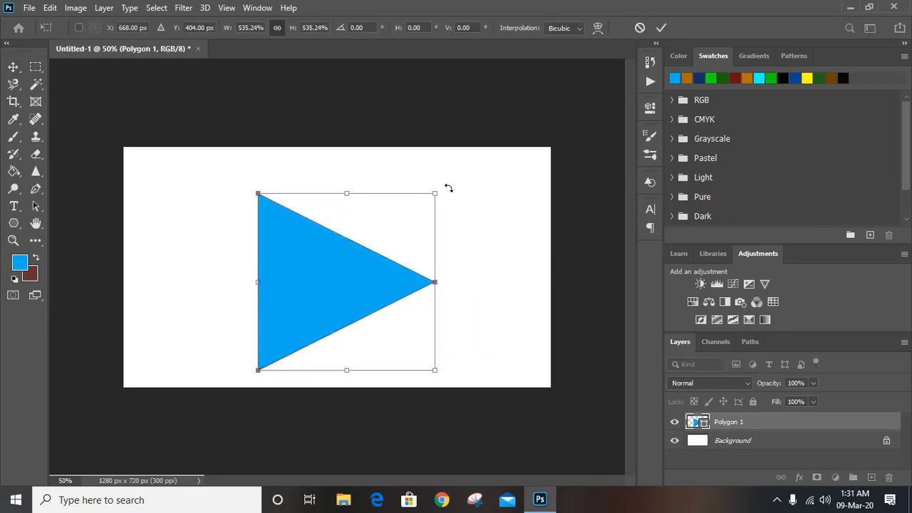
{"action": "left_click_drag", "start_coordinate": [448, 188], "coordinate": [421, 353]}
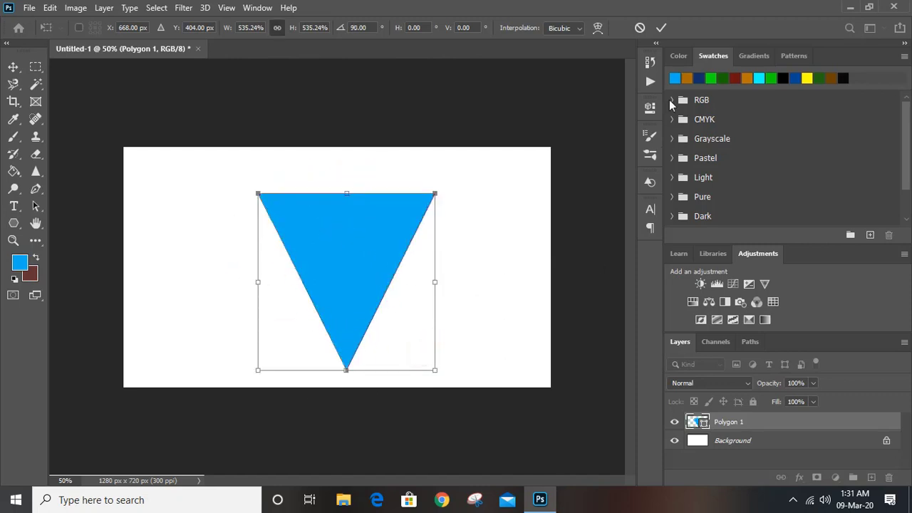
{"action": "left_click", "coordinate": [661, 27]}
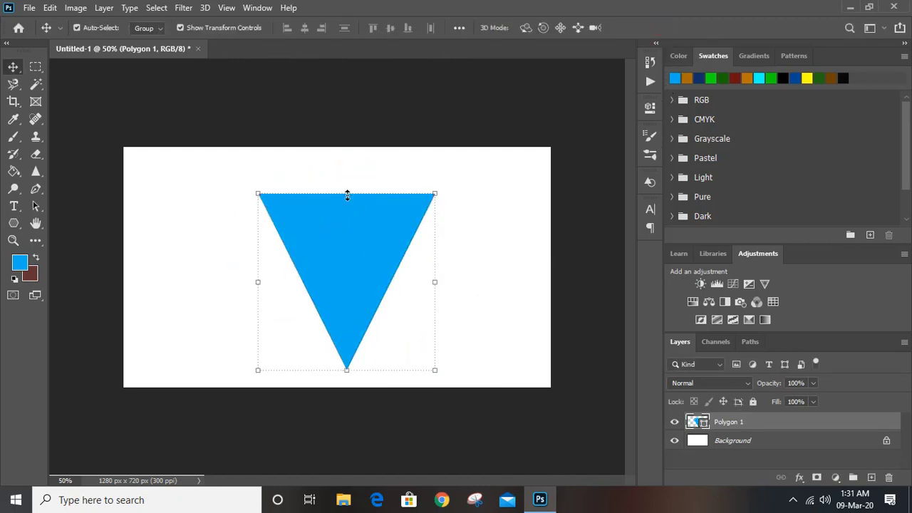
Shorten the triangle to about 83% height and recentre it.
{"action": "left_click_drag", "start_coordinate": [347, 195], "coordinate": [348, 225]}
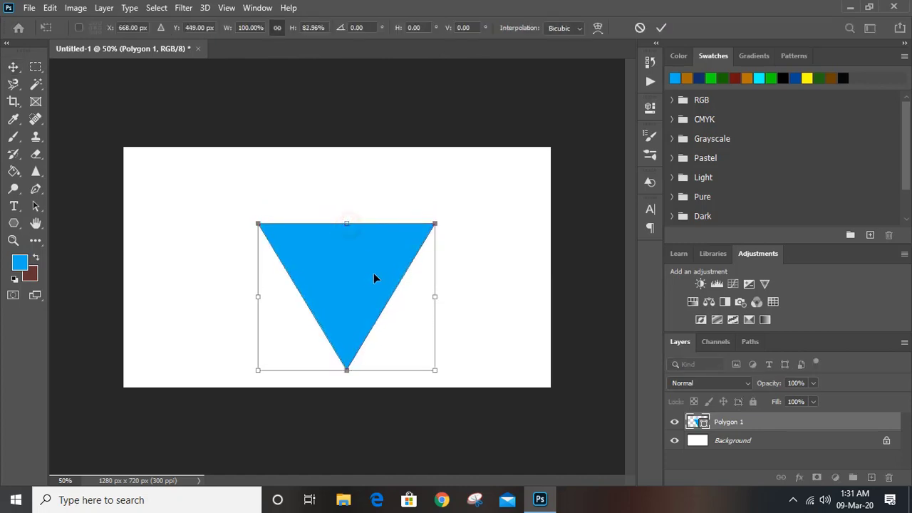
{"action": "left_click", "coordinate": [661, 27]}
{"action": "left_click_drag", "start_coordinate": [363, 282], "coordinate": [353, 259]}
{"action": "left_click", "coordinate": [474, 230]}
{"action": "left_click", "coordinate": [337, 227]}
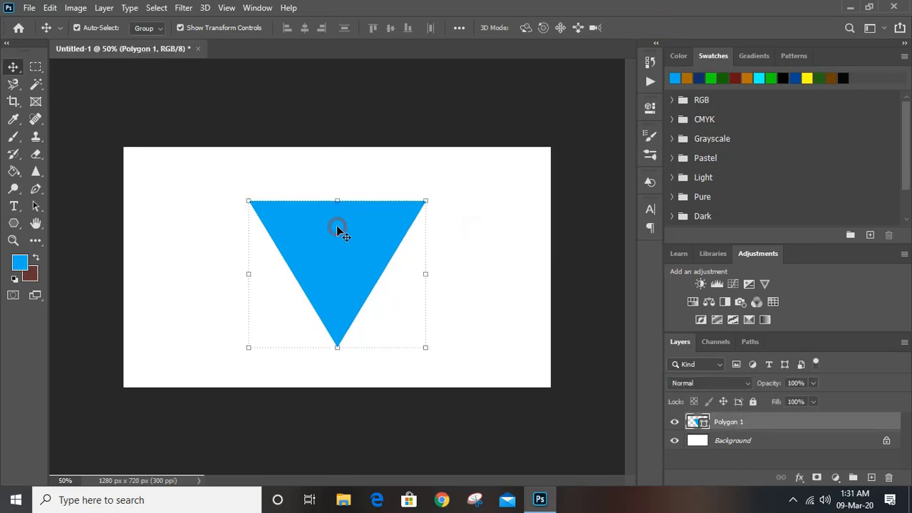
Paste a copy of the triangle in place and fill it green.
{"action": "left_click", "coordinate": [49, 8]}
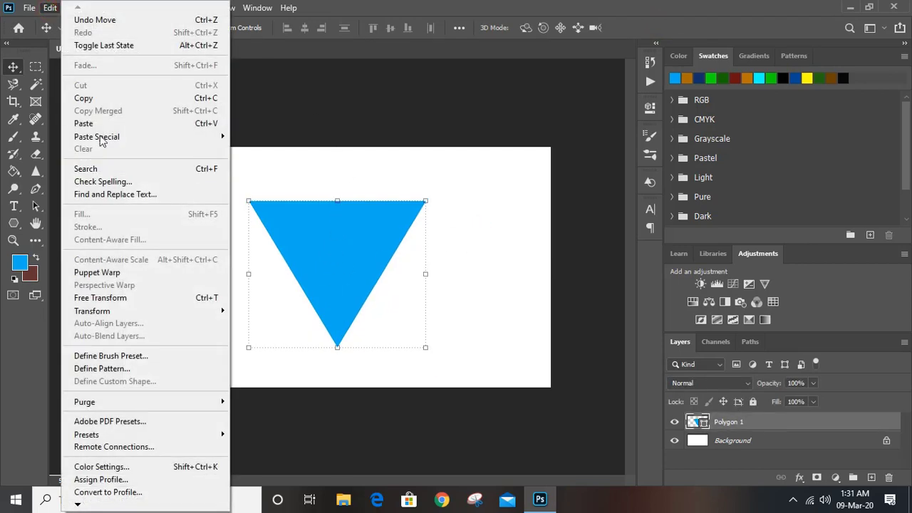
{"action": "left_click", "coordinate": [107, 99]}
{"action": "left_click", "coordinate": [49, 8]}
{"action": "mouse_move", "coordinate": [150, 131]}
{"action": "left_click", "coordinate": [309, 148]}
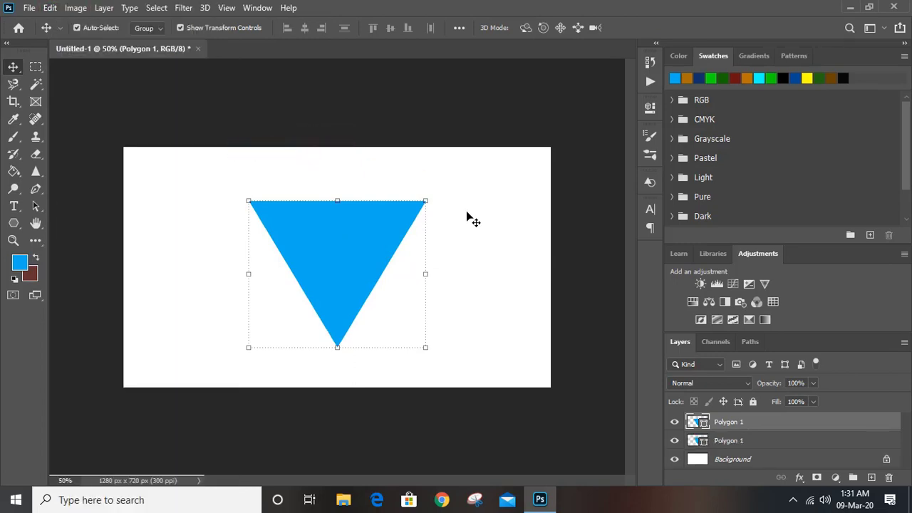
{"action": "left_click", "coordinate": [14, 171]}
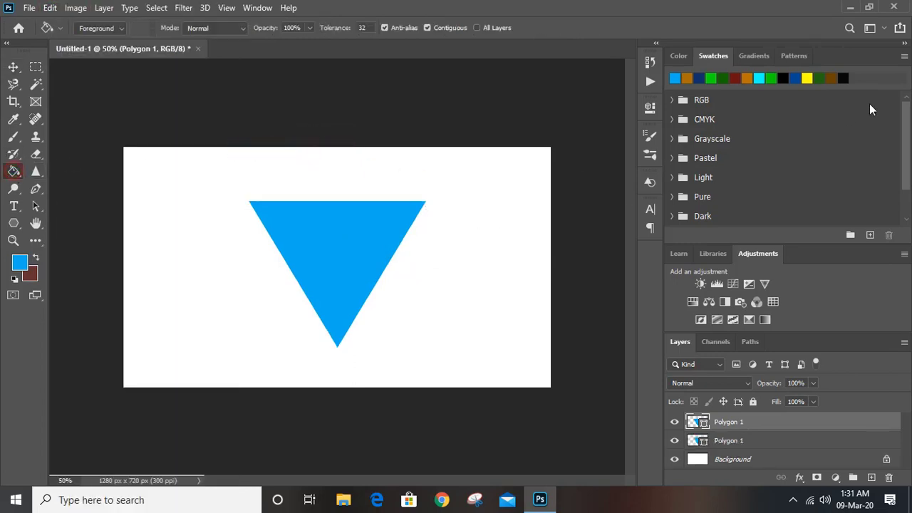
{"action": "left_click", "coordinate": [774, 75]}
{"action": "key", "text": "alt+BackSpace"}
Scale the green triangle down to about 68% inside the blue one.
{"action": "left_click", "coordinate": [13, 66]}
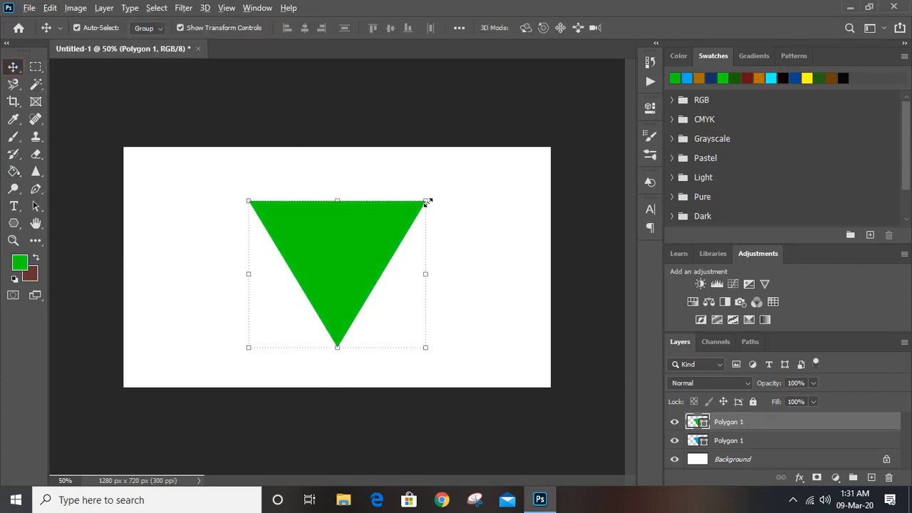
{"action": "left_click_drag", "start_coordinate": [426, 201], "coordinate": [407, 225]}
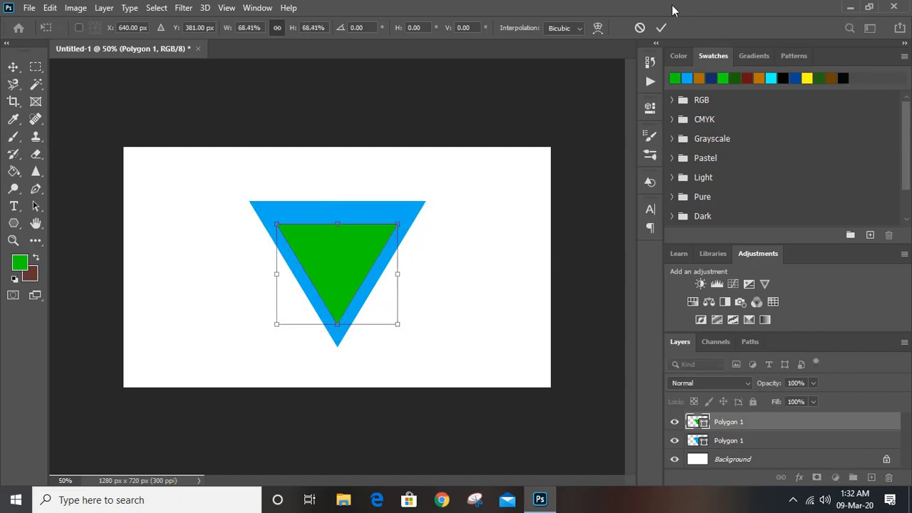
{"action": "left_click", "coordinate": [659, 28]}
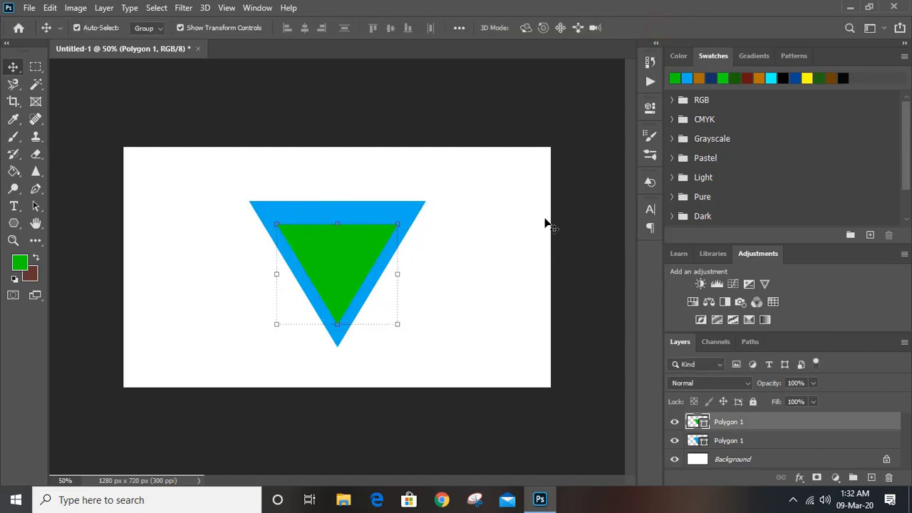
Nudge the green triangle upward a few pixels.
{"action": "key", "text": "ctrl+plus"}
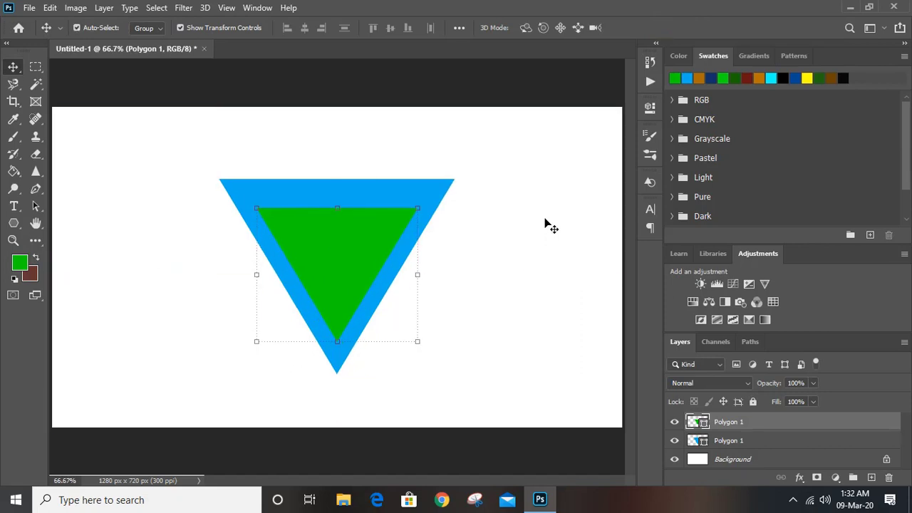
{"action": "key", "text": "shift+Up"}
{"action": "key", "text": "shift+Up"}
{"action": "key", "text": "Up"}
{"action": "key", "text": "Up"}
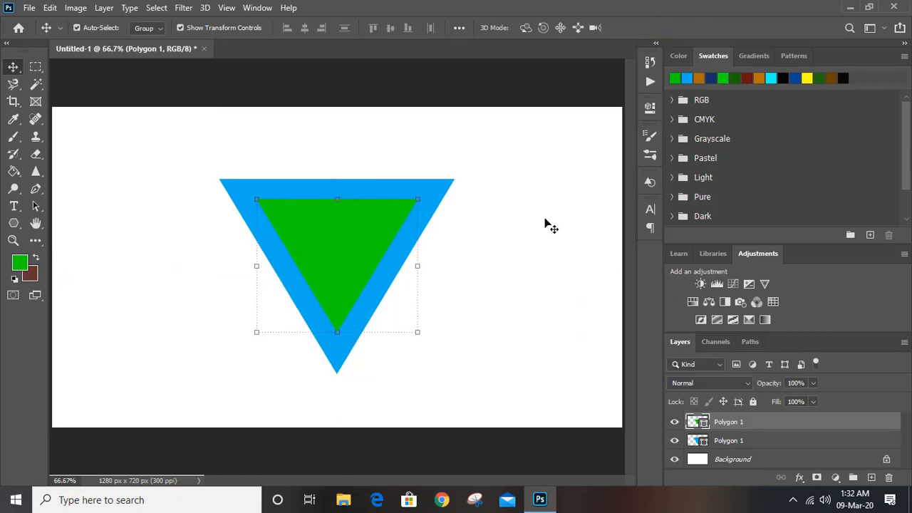
{"action": "key", "text": "Up"}
{"action": "key", "text": "Up"}
Subtract the front triangle from the back one with Combine Shapes, leaving a hollow outline.
{"action": "left_click", "coordinate": [506, 218]}
{"action": "left_click_drag", "start_coordinate": [243, 137], "coordinate": [464, 350]}
{"action": "left_click", "coordinate": [104, 8]}
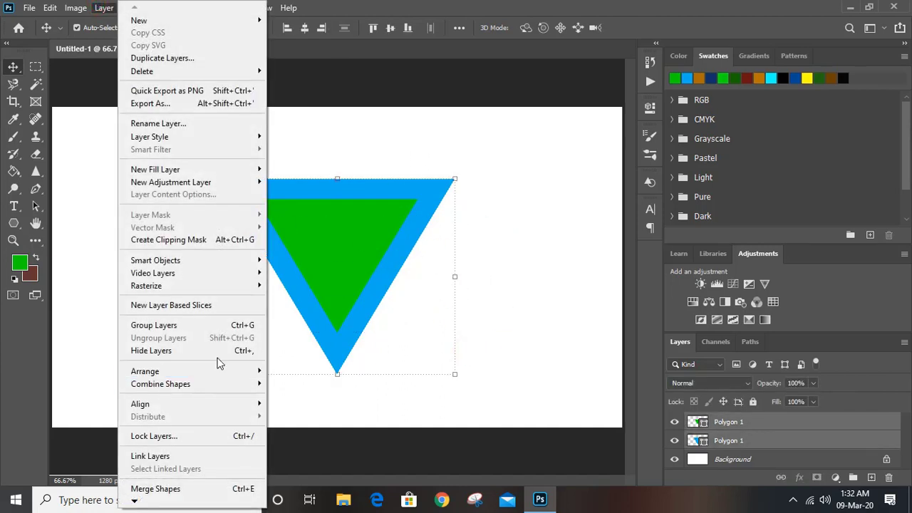
{"action": "mouse_move", "coordinate": [231, 381]}
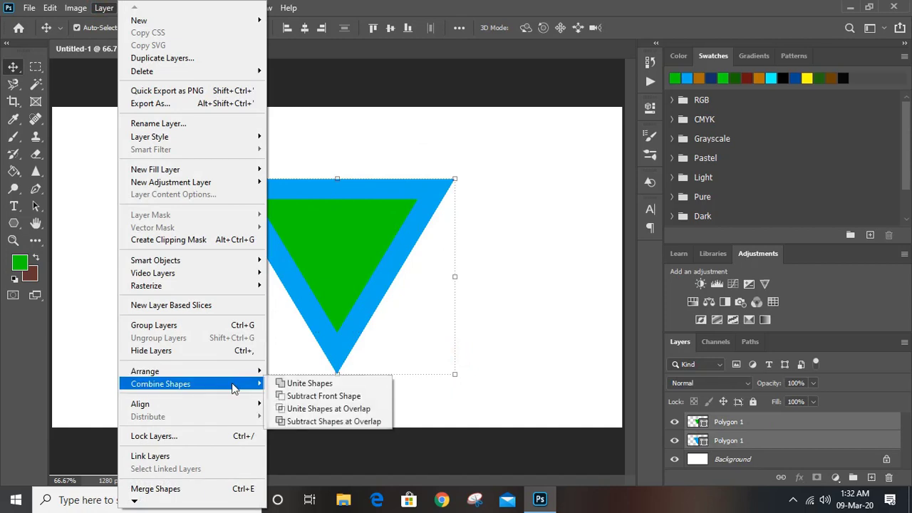
{"action": "left_click", "coordinate": [342, 396]}
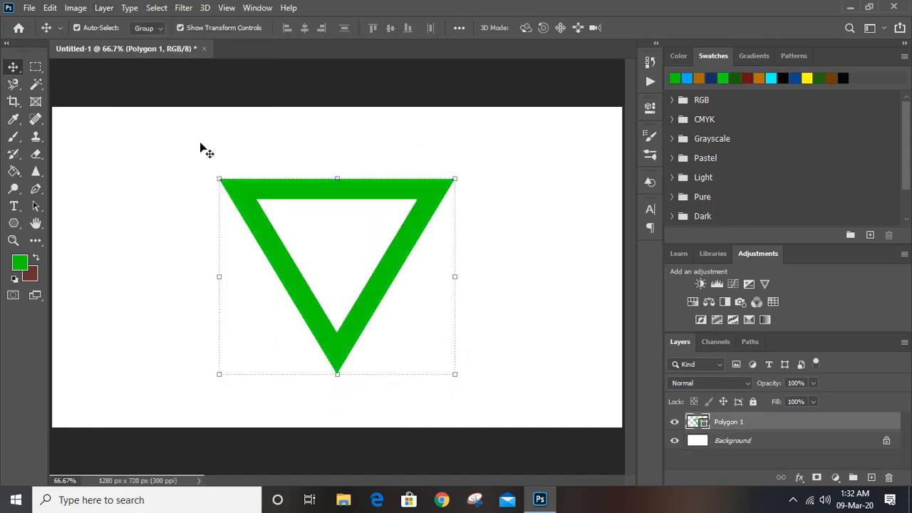
{"action": "left_click", "coordinate": [311, 135]}
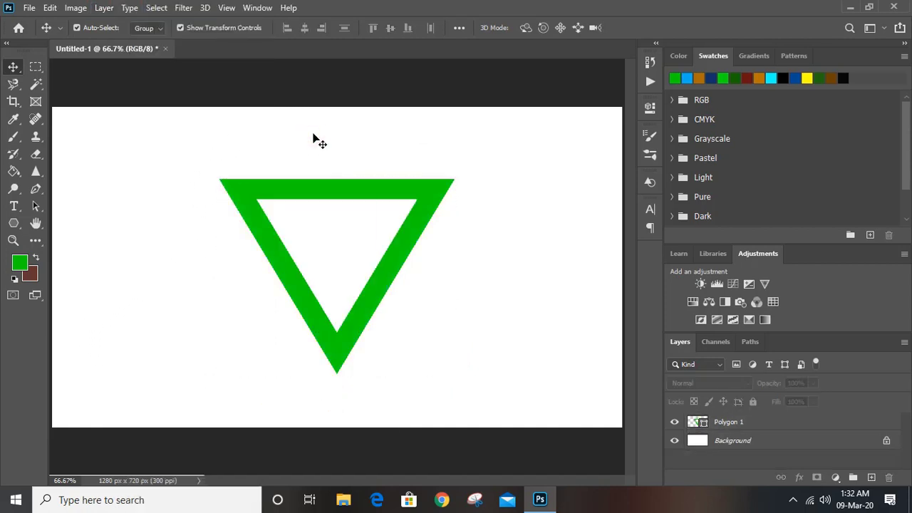
{"action": "key", "text": "ctrl+plus"}
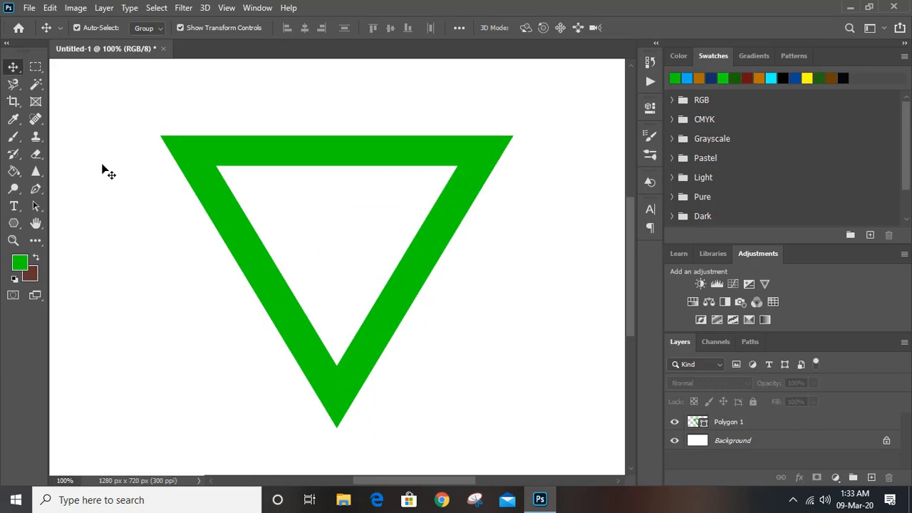
Draw a tall vertical black-stroked Pen line right of the triangle and thin its stroke.
{"action": "left_click", "coordinate": [35, 190]}
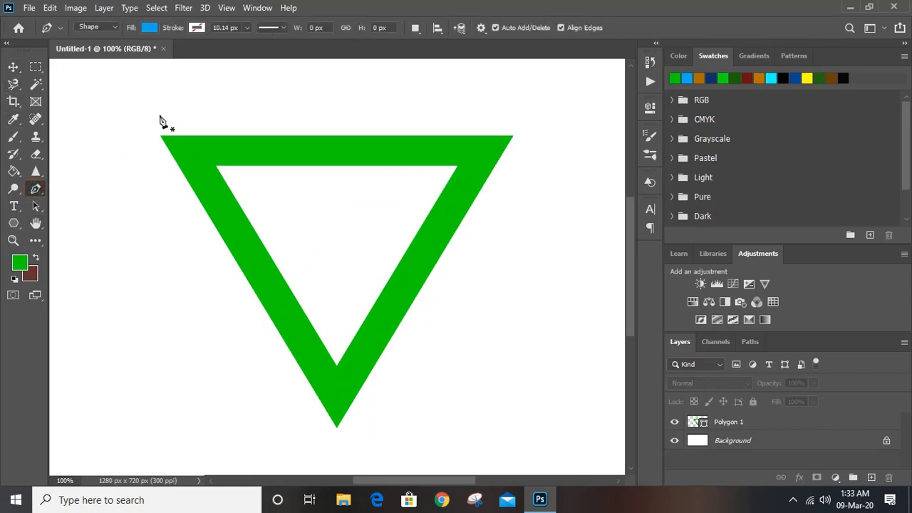
{"action": "left_click", "coordinate": [198, 27]}
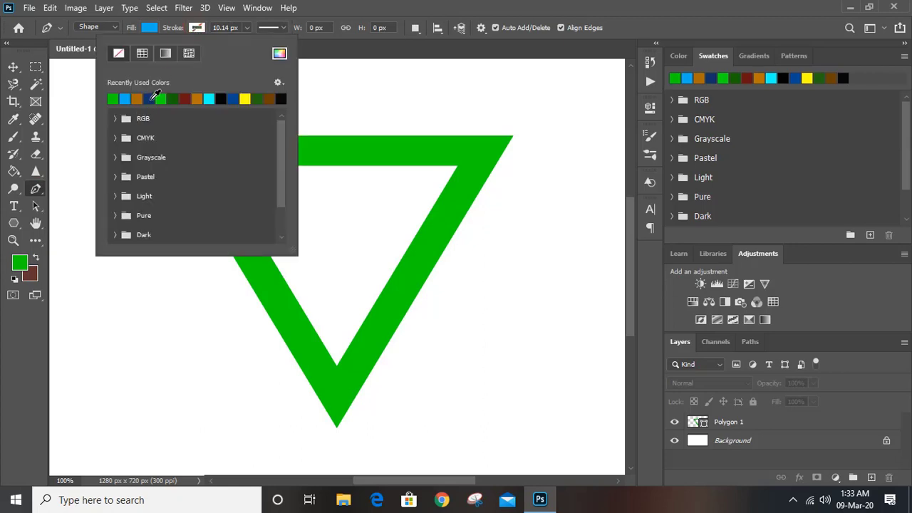
{"action": "left_click", "coordinate": [221, 99]}
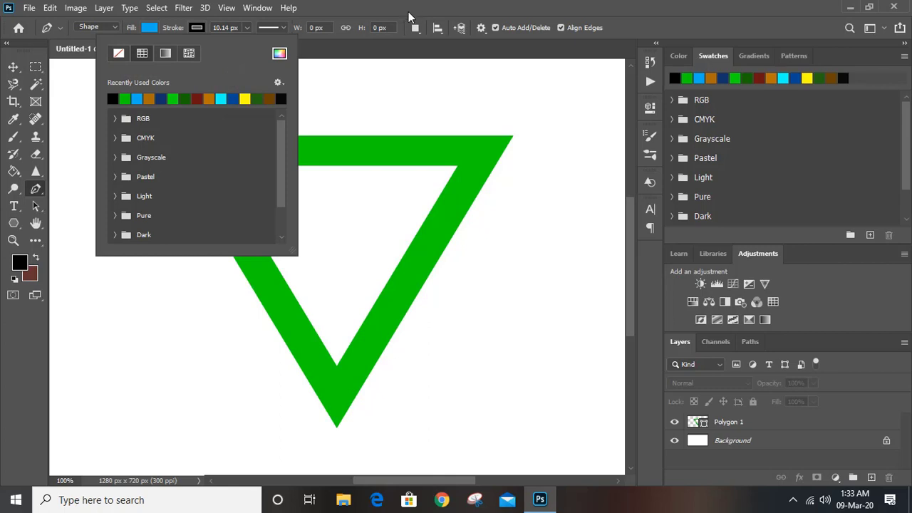
{"action": "left_click", "coordinate": [544, 88]}
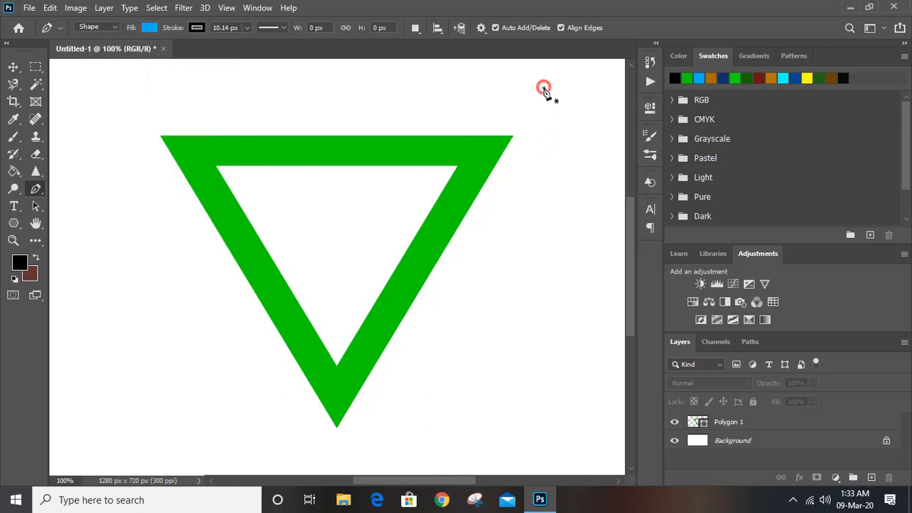
{"action": "left_click", "coordinate": [539, 456]}
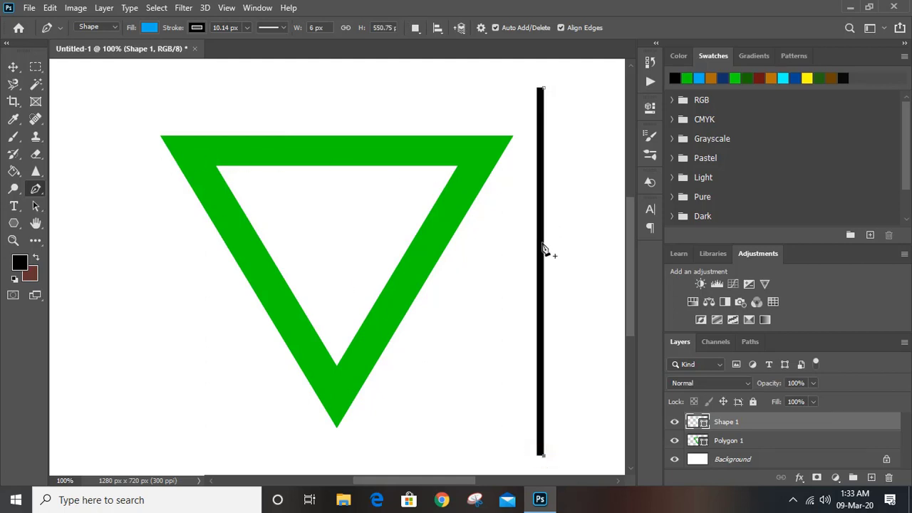
{"action": "left_click", "coordinate": [245, 28]}
{"action": "left_click_drag", "start_coordinate": [245, 43], "coordinate": [240, 46]}
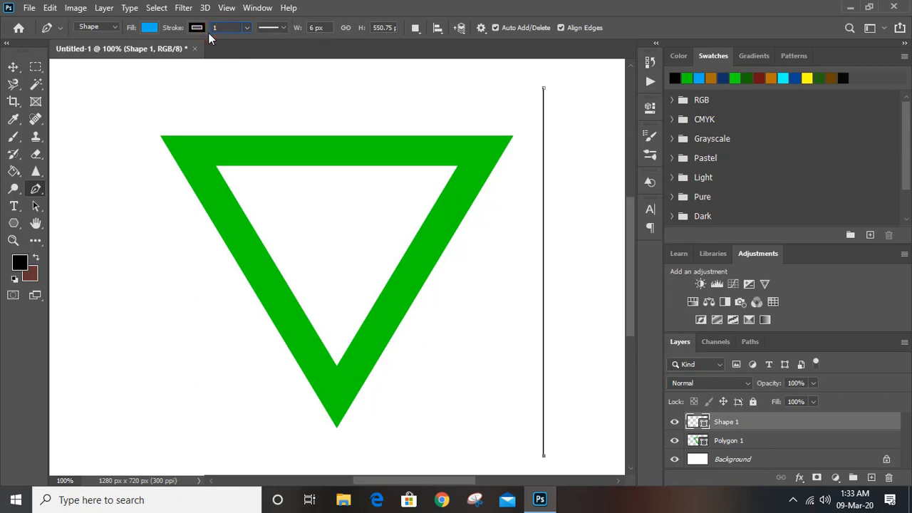
Move the vertical line through the triangle's centre and add a copy rotated −30°.
{"action": "left_click", "coordinate": [13, 67]}
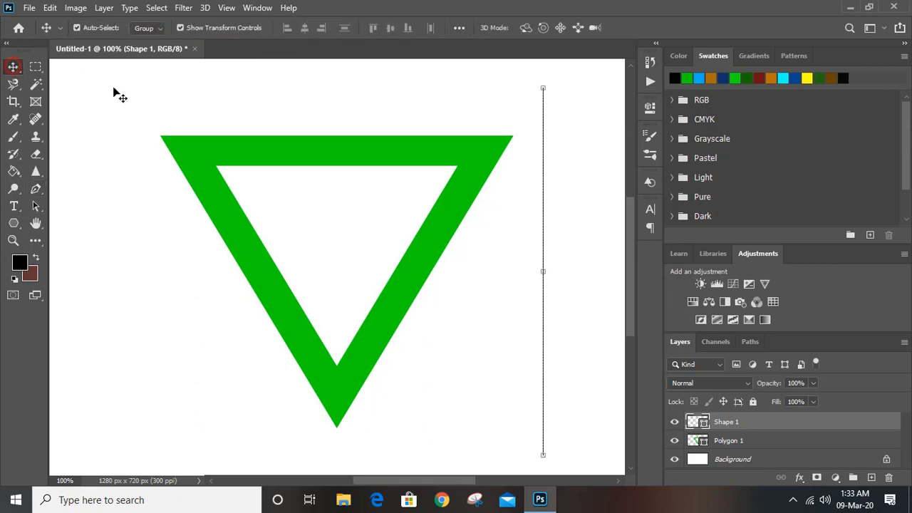
{"action": "left_click", "coordinate": [118, 91]}
{"action": "left_click_drag", "start_coordinate": [543, 161], "coordinate": [337, 158]}
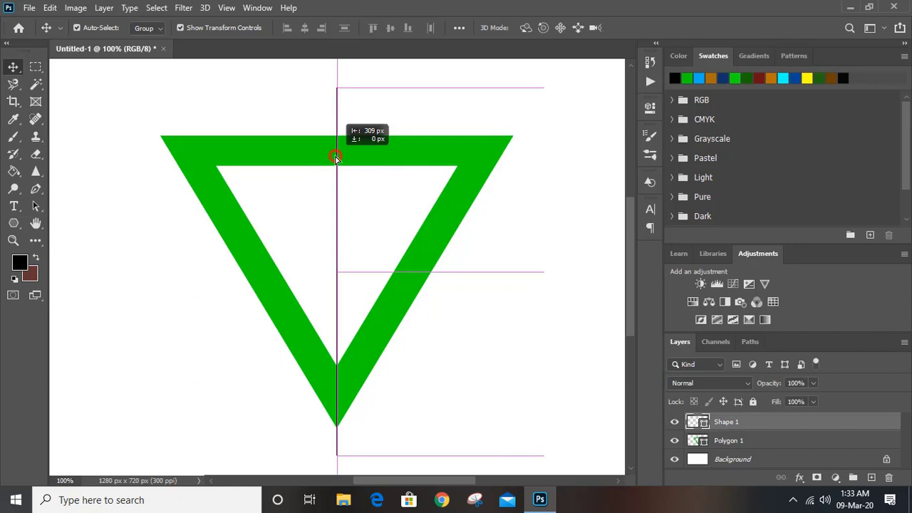
{"action": "left_click_drag", "start_coordinate": [337, 159], "coordinate": [299, 133]}
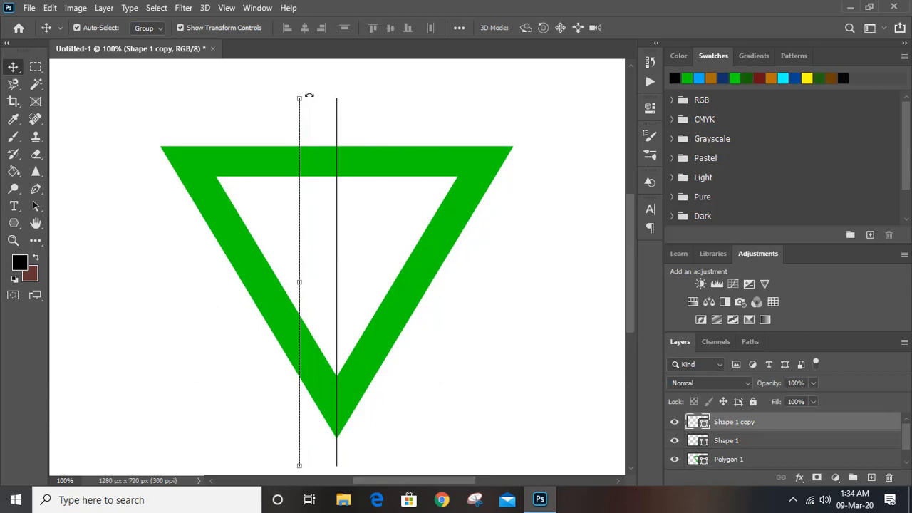
{"action": "left_click_drag", "start_coordinate": [309, 95], "coordinate": [230, 116]}
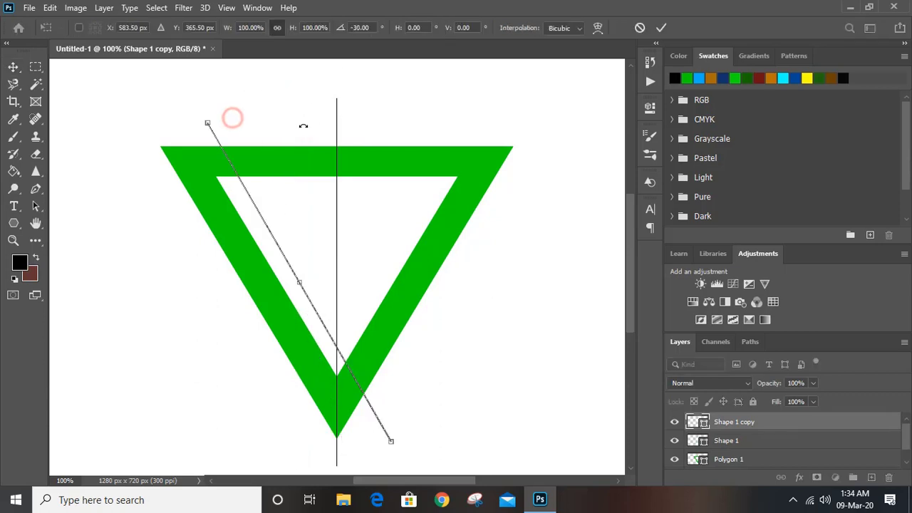
{"action": "left_click", "coordinate": [660, 28]}
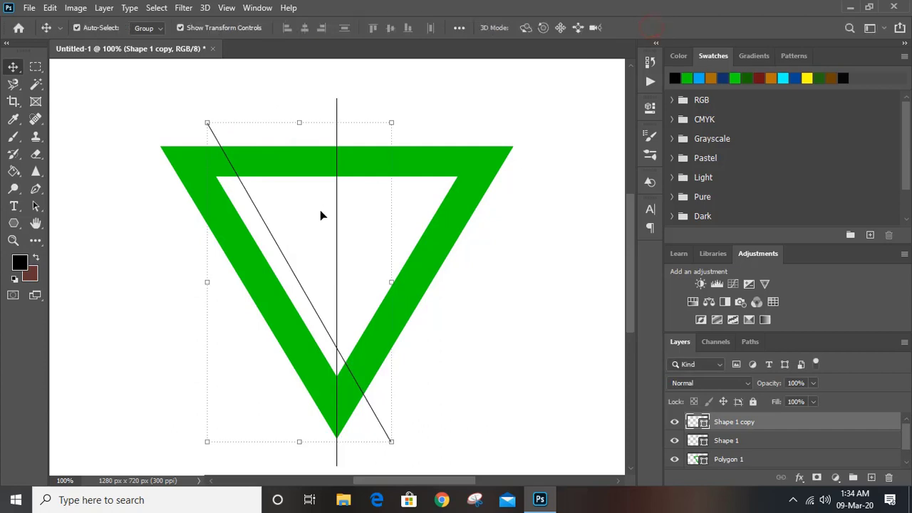
Nudge the Shape 1 copy diagonal left and tilt it slightly further.
{"action": "left_click", "coordinate": [734, 421]}
{"action": "key", "text": "Left"}
{"action": "key", "text": "Left"}
{"action": "key", "text": "Left"}
{"action": "key", "text": "Left"}
{"action": "key", "text": "Left"}
{"action": "key", "text": "Left"}
{"action": "key", "text": "Left"}
{"action": "key", "text": "Left"}
{"action": "key", "text": "Left"}
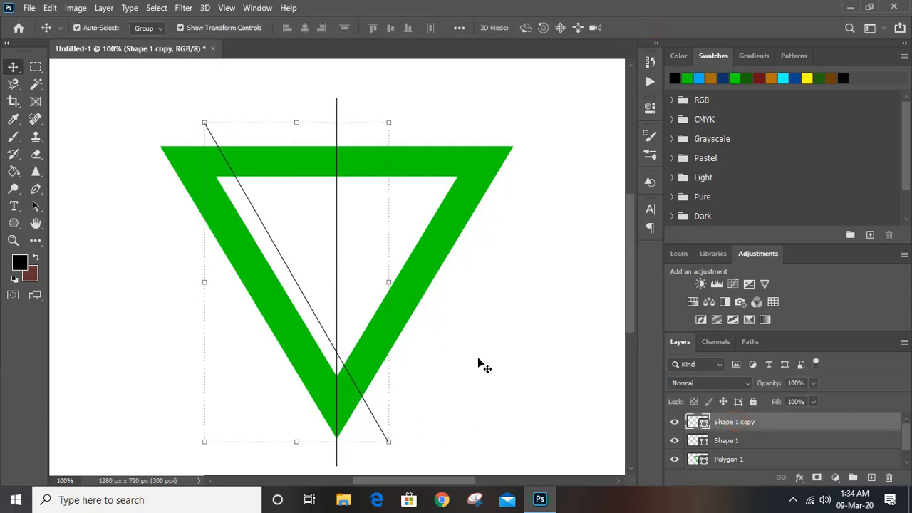
{"action": "key", "text": "Left"}
{"action": "key", "text": "Left"}
{"action": "key", "text": "Left"}
{"action": "key", "text": "Left"}
{"action": "key", "text": "Left"}
{"action": "key", "text": "Left"}
{"action": "key", "text": "Left"}
{"action": "key", "text": "Left"}
{"action": "key", "text": "Left"}
{"action": "key", "text": "Left"}
{"action": "key", "text": "Left"}
{"action": "key", "text": "Left"}
{"action": "key", "text": "Left"}
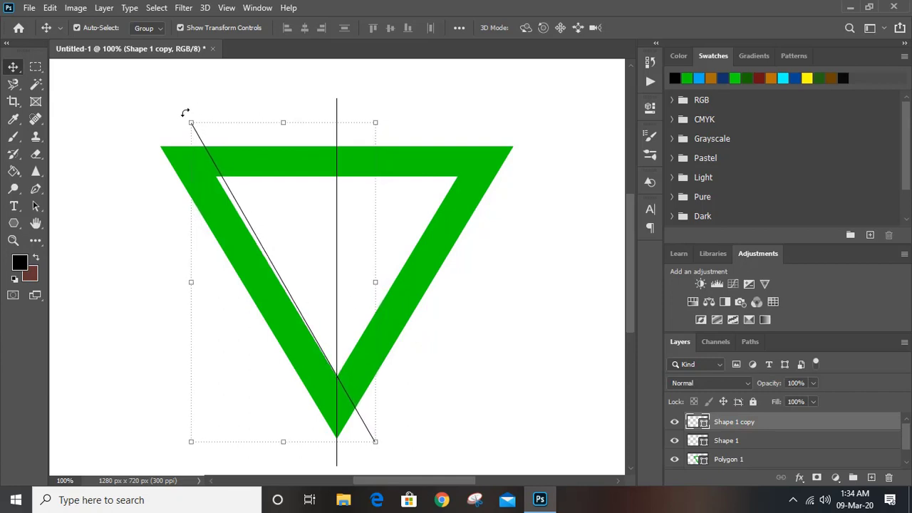
{"action": "left_click_drag", "start_coordinate": [185, 113], "coordinate": [184, 116]}
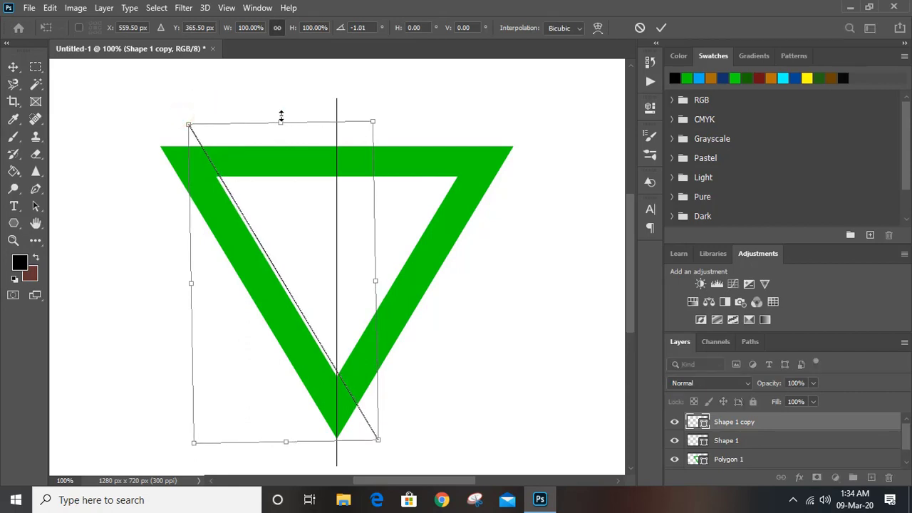
{"action": "key", "text": "Right"}
{"action": "key", "text": "Right"}
{"action": "key", "text": "Right"}
{"action": "key", "text": "Right"}
{"action": "key", "text": "Right"}
{"action": "key", "text": "Right"}
{"action": "key", "text": "Right"}
{"action": "key", "text": "Right"}
{"action": "key", "text": "Right"}
{"action": "key", "text": "Right"}
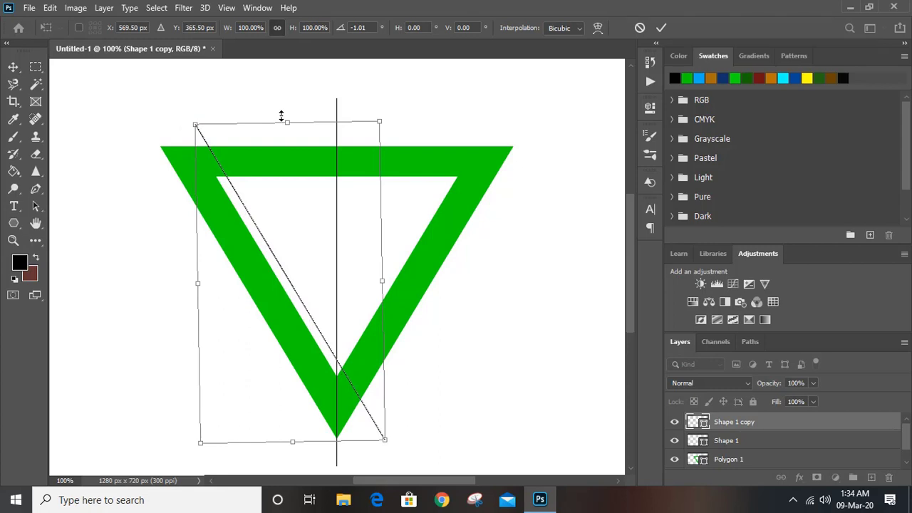
{"action": "left_click", "coordinate": [661, 27]}
{"action": "left_click", "coordinate": [550, 120]}
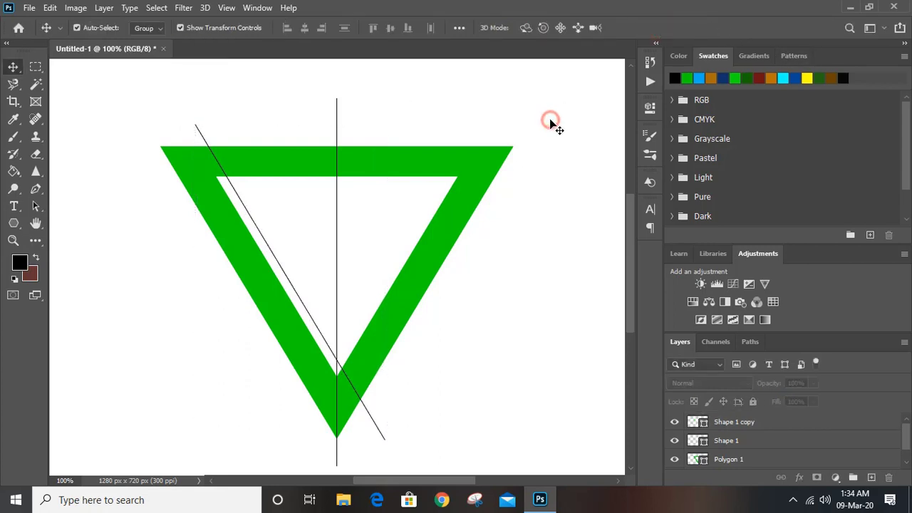
Duplicate the diagonal, rotate the copy 60° to lean the other way, and nudge it into place.
{"action": "left_click", "coordinate": [199, 133]}
{"action": "left_click_drag", "start_coordinate": [199, 132], "coordinate": [233, 125]}
{"action": "key", "text": "ctrl+t"}
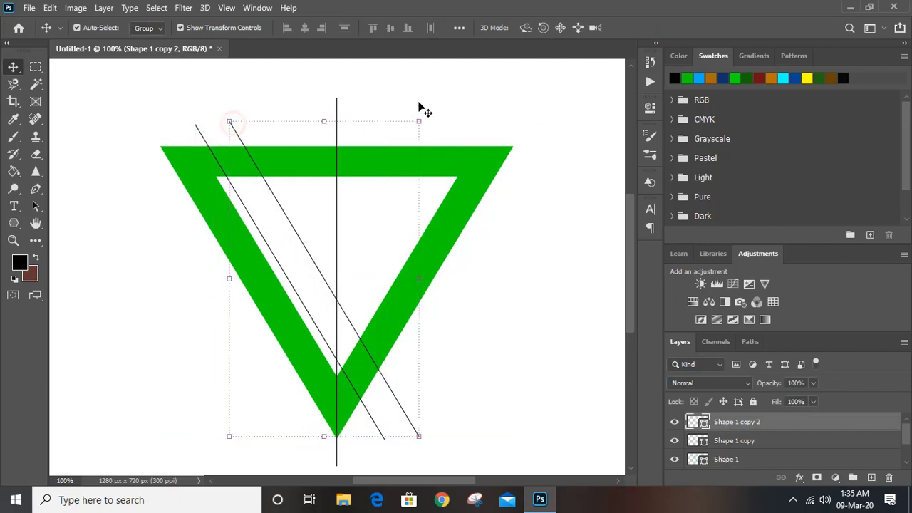
{"action": "left_click_drag", "start_coordinate": [425, 112], "coordinate": [524, 266]}
{"action": "key", "text": "Left"}
{"action": "key", "text": "Left"}
{"action": "key", "text": "Left"}
{"action": "key", "text": "Left"}
{"action": "key", "text": "Left"}
{"action": "key", "text": "Left"}
{"action": "key", "text": "Left"}
{"action": "key", "text": "Left"}
{"action": "key", "text": "Left"}
{"action": "key", "text": "Left"}
{"action": "key", "text": "Left"}
{"action": "key", "text": "Left"}
{"action": "key", "text": "Left"}
{"action": "key", "text": "Left"}
{"action": "key", "text": "Left"}
{"action": "key", "text": "Left"}
{"action": "key", "text": "Left"}
{"action": "key", "text": "Left"}
{"action": "key", "text": "Left"}
{"action": "key", "text": "Left"}
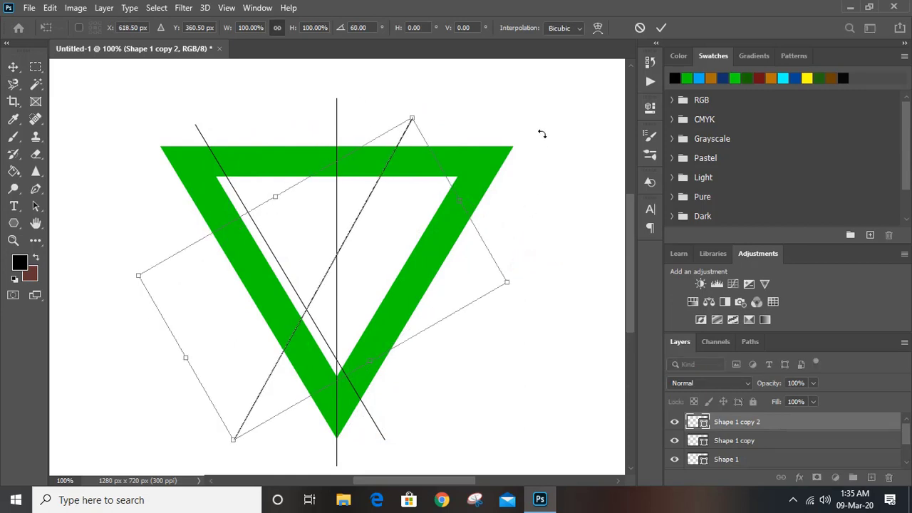
{"action": "key", "text": "Left"}
{"action": "key", "text": "Left"}
{"action": "key", "text": "Left"}
{"action": "key", "text": "Left"}
{"action": "key", "text": "Left"}
{"action": "key", "text": "Left"}
{"action": "key", "text": "Left"}
{"action": "key", "text": "Left"}
{"action": "key", "text": "Left"}
{"action": "key", "text": "Left"}
{"action": "key", "text": "Left"}
{"action": "key", "text": "Left"}
{"action": "key", "text": "Left"}
{"action": "key", "text": "Left"}
{"action": "key", "text": "Left"}
{"action": "key", "text": "Left"}
{"action": "key", "text": "Left"}
{"action": "key", "text": "Left"}
{"action": "key", "text": "Left"}
{"action": "key", "text": "Left"}
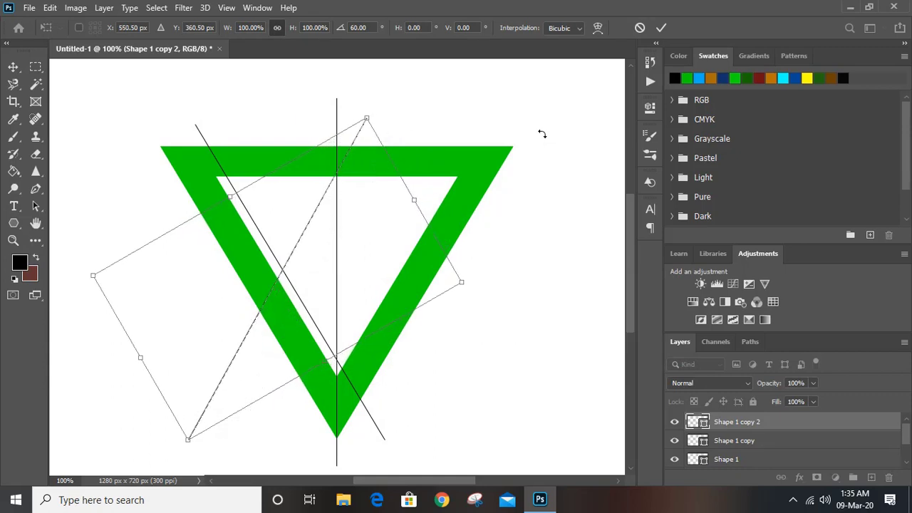
{"action": "key", "text": "Right"}
{"action": "key", "text": "Right"}
{"action": "key", "text": "Right"}
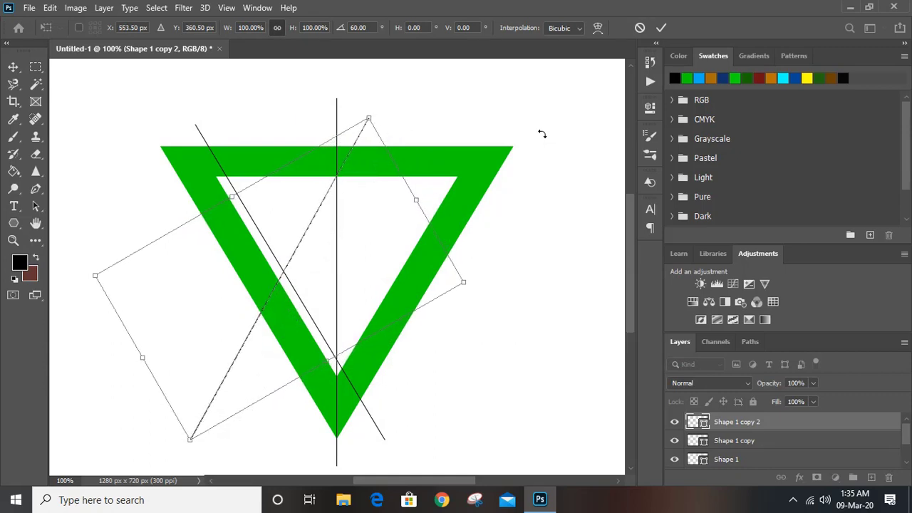
{"action": "left_click", "coordinate": [659, 27]}
{"action": "left_click", "coordinate": [515, 105]}
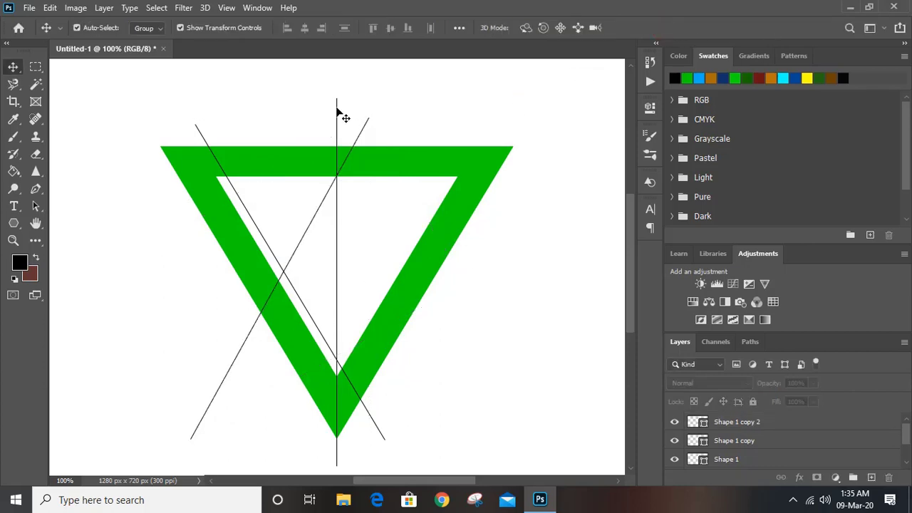
Add a copy of the line rotated 90° and nudged up across the triangle's middle.
{"action": "left_click_drag", "start_coordinate": [337, 111], "coordinate": [520, 277]}
{"action": "left_click", "coordinate": [660, 28]}
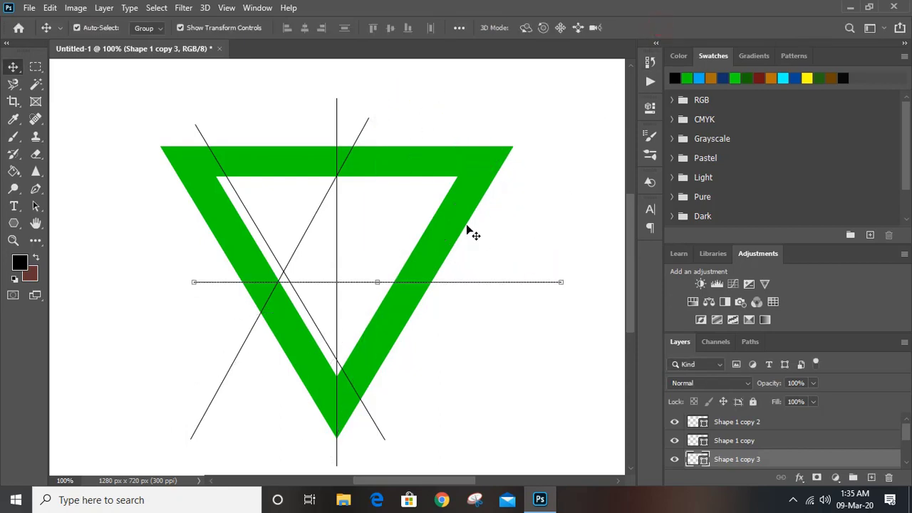
{"action": "key", "text": "Up"}
{"action": "key", "text": "Up"}
{"action": "key", "text": "Up"}
{"action": "key", "text": "Up"}
{"action": "key", "text": "Up"}
{"action": "key", "text": "Up"}
{"action": "key", "text": "Up"}
{"action": "key", "text": "Up"}
{"action": "key", "text": "Up"}
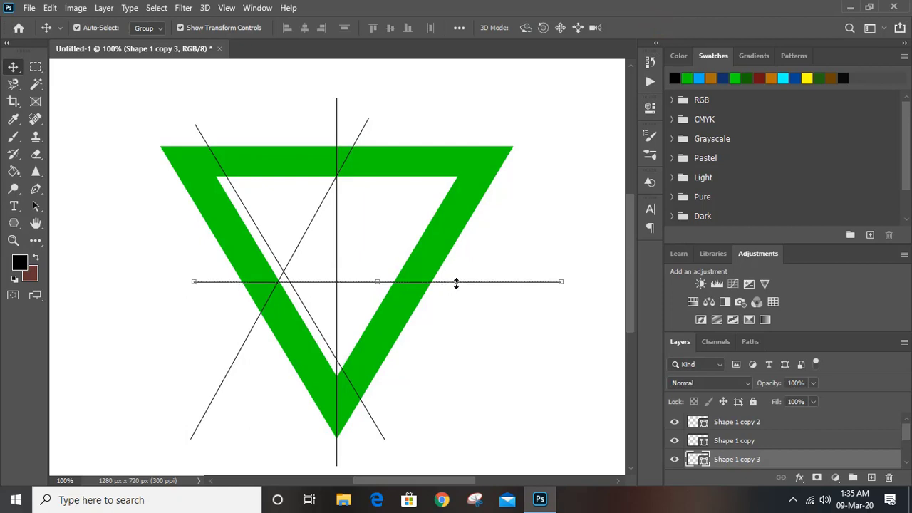
{"action": "key", "text": "Up"}
{"action": "key", "text": "Up"}
{"action": "key", "text": "Up"}
{"action": "key", "text": "Up"}
{"action": "key", "text": "Up"}
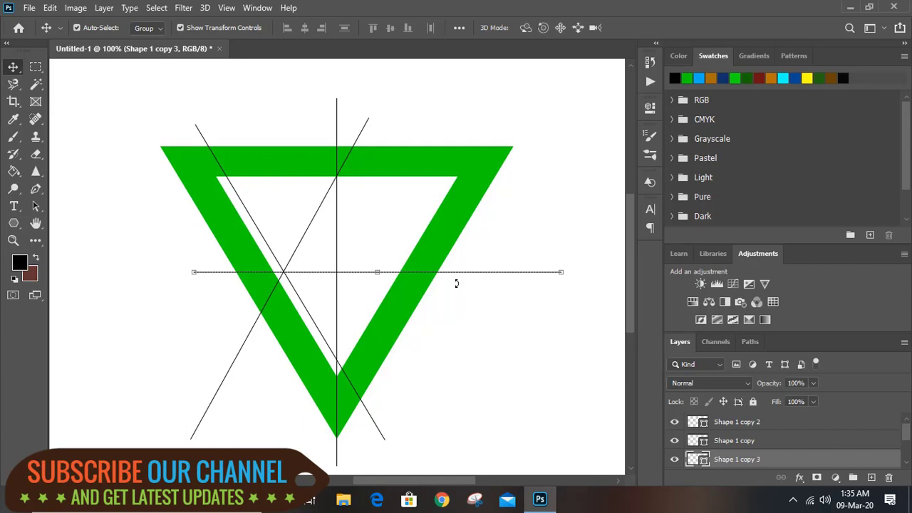
{"action": "left_click", "coordinate": [575, 96]}
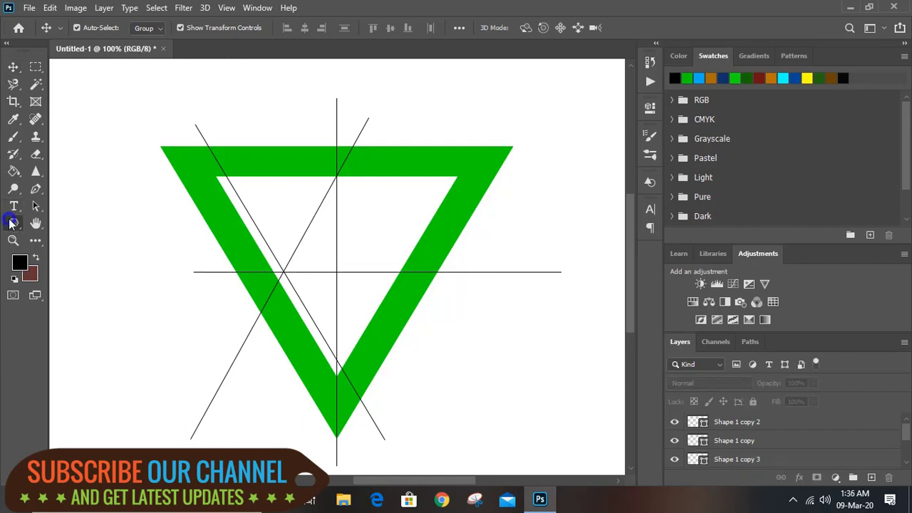
{"action": "left_click_drag", "start_coordinate": [14, 222], "coordinate": [61, 225]}
{"action": "left_click", "coordinate": [60, 225]}
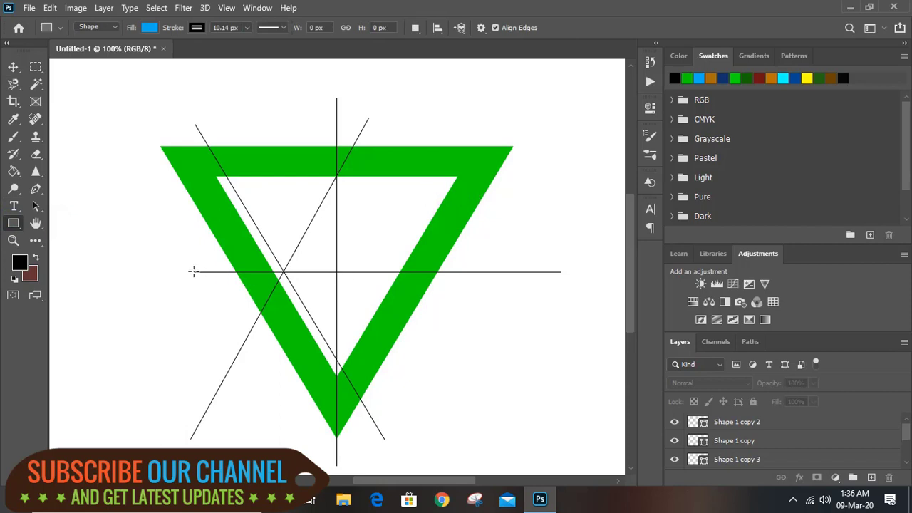
Draw a 552 × 51 px blue rectangle along the horizontal line and set its stroke to No Color.
{"action": "left_click_drag", "start_coordinate": [193, 271], "coordinate": [561, 236]}
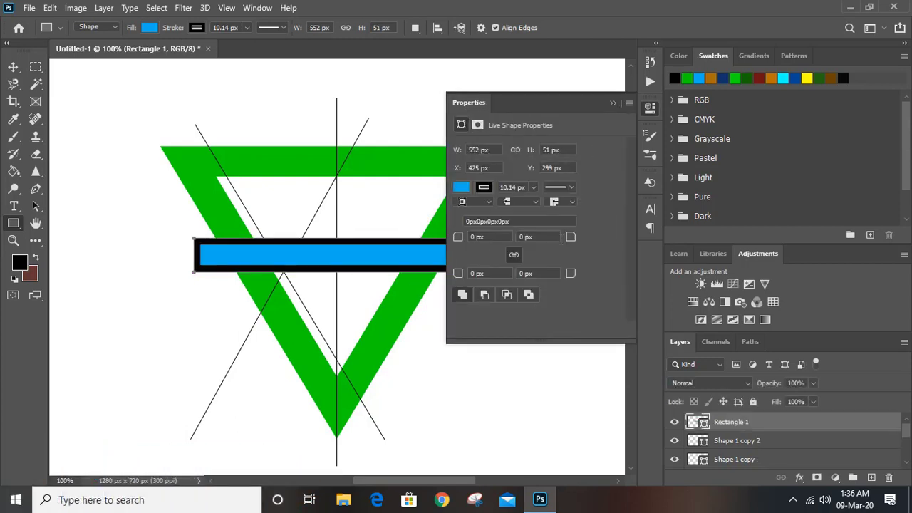
{"action": "left_click", "coordinate": [483, 187]}
{"action": "left_click", "coordinate": [468, 212]}
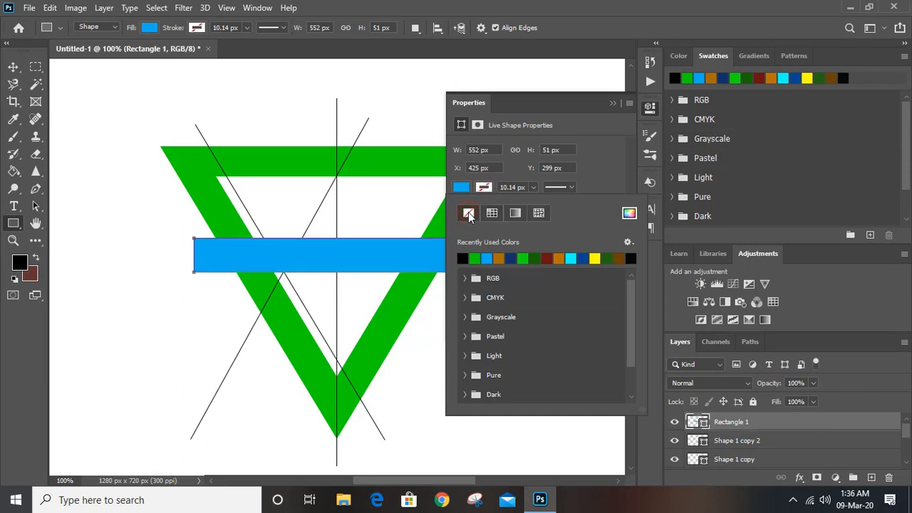
{"action": "left_click", "coordinate": [611, 104]}
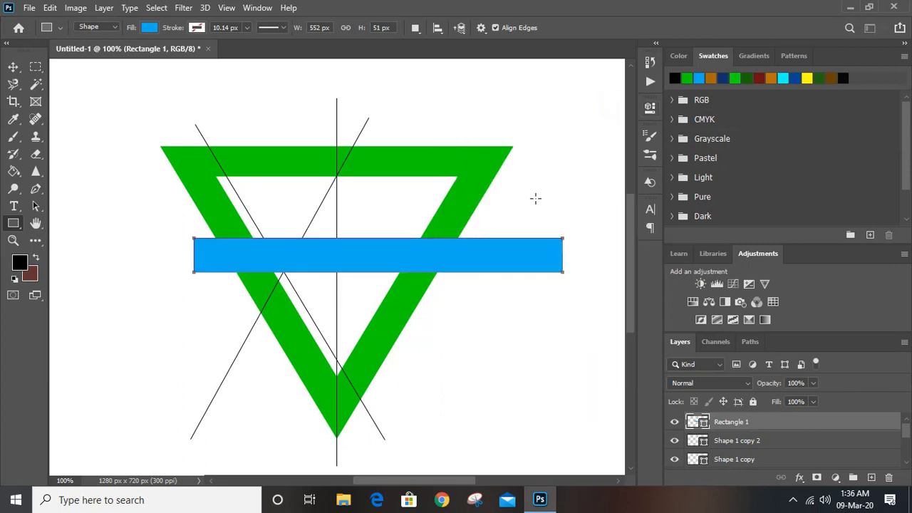
{"action": "left_click", "coordinate": [13, 66]}
{"action": "left_click", "coordinate": [118, 202]}
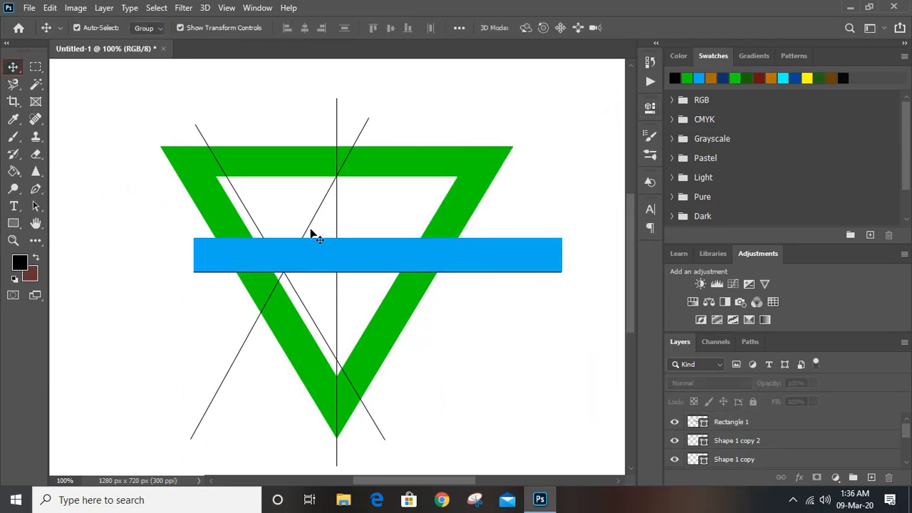
Try the blue bar at the triangle's top edge, resize it, then return it to the middle.
{"action": "left_click", "coordinate": [382, 252]}
{"action": "left_click_drag", "start_coordinate": [385, 254], "coordinate": [394, 147]}
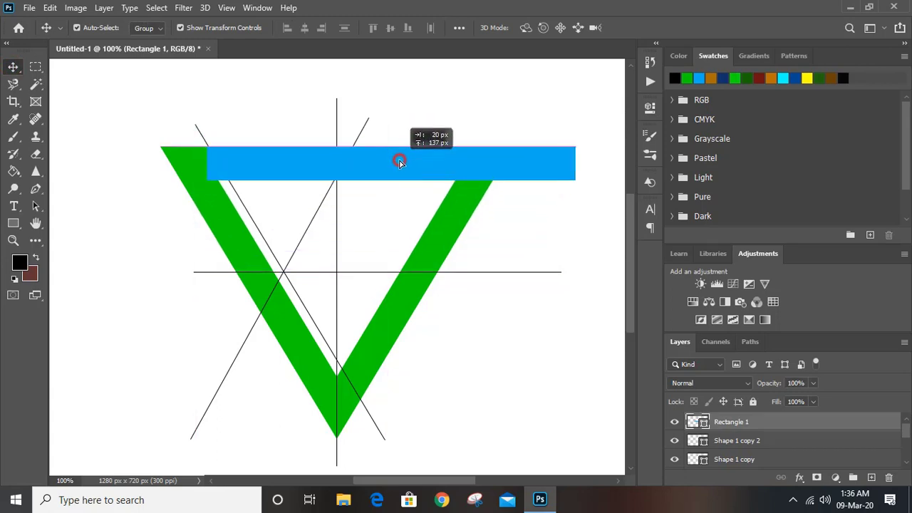
{"action": "left_click_drag", "start_coordinate": [399, 162], "coordinate": [391, 175]}
{"action": "key", "text": "ctrl+t"}
{"action": "left_click", "coordinate": [659, 27]}
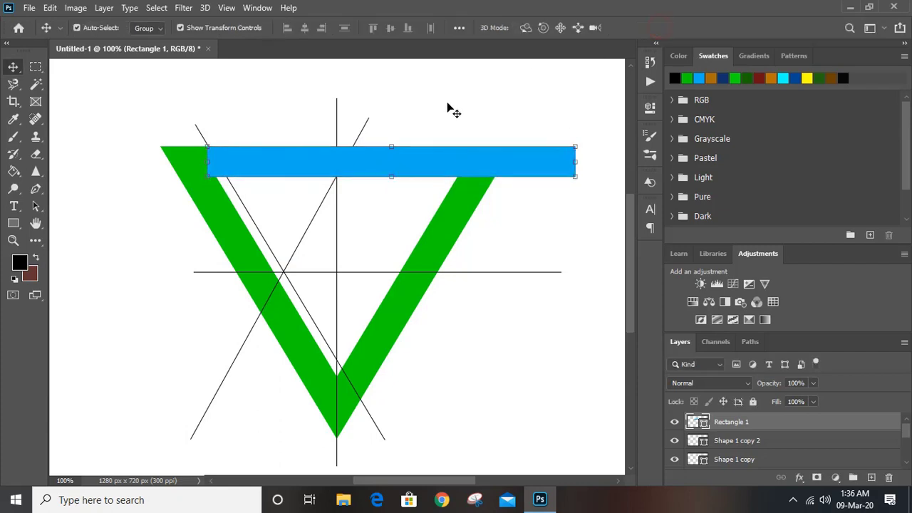
{"action": "left_click_drag", "start_coordinate": [460, 167], "coordinate": [452, 258]}
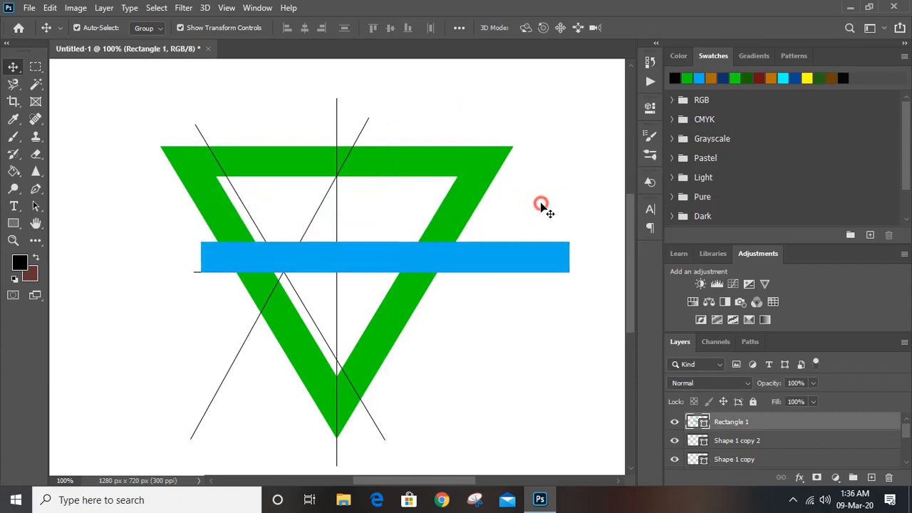
{"action": "left_click", "coordinate": [541, 206]}
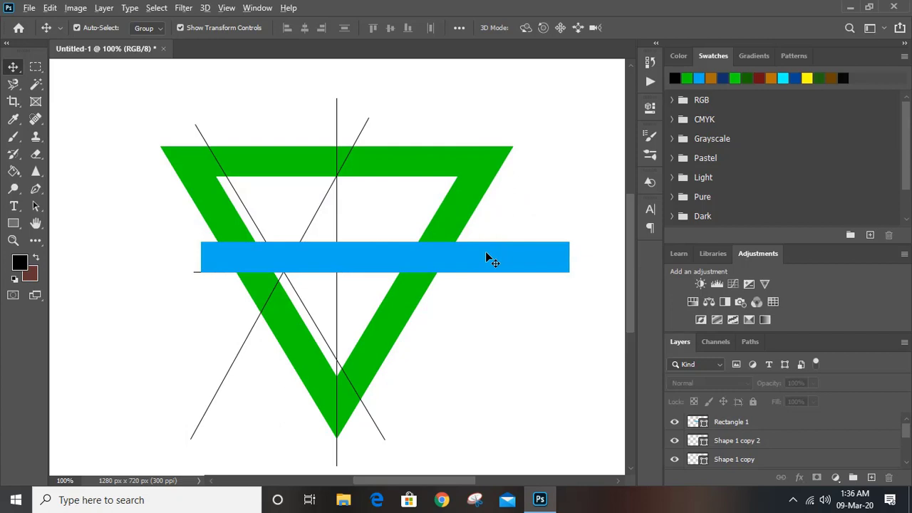
Duplicate the bar upward, shift the copy left, and nudge both bars up slightly.
{"action": "left_click_drag", "start_coordinate": [486, 256], "coordinate": [488, 207]}
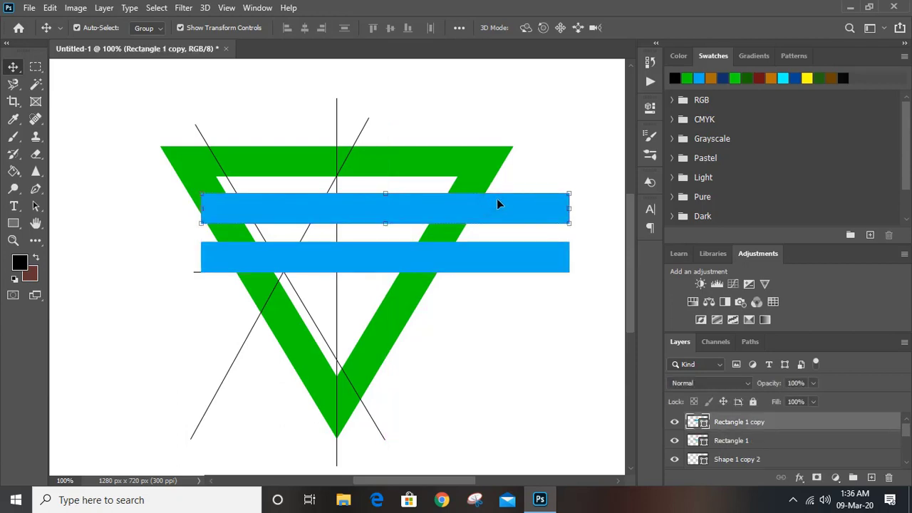
{"action": "key", "text": "shift+Left"}
{"action": "key", "text": "shift+Left"}
{"action": "key", "text": "shift+Left"}
{"action": "key", "text": "shift+Left"}
{"action": "key", "text": "shift+Left"}
{"action": "key", "text": "shift+Left"}
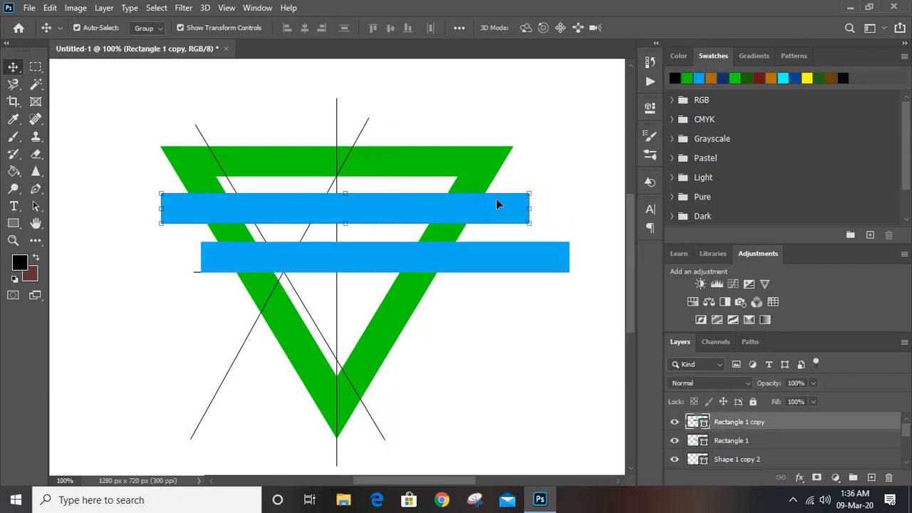
{"action": "left_click", "coordinate": [460, 112]}
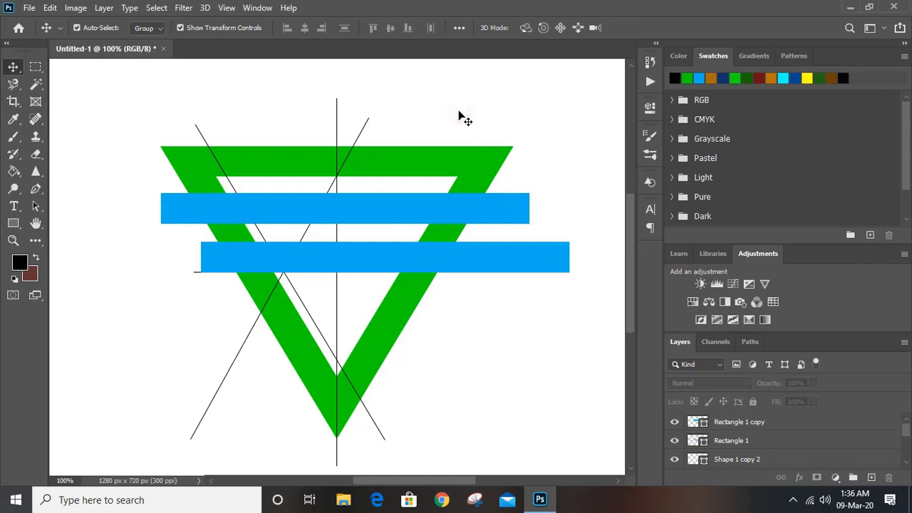
{"action": "left_click", "coordinate": [380, 257]}
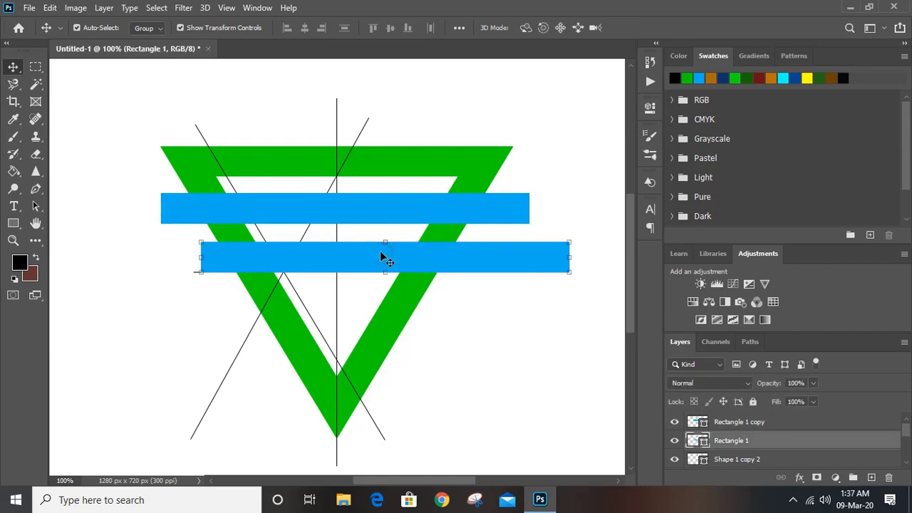
{"action": "key", "text": "Up"}
{"action": "key", "text": "Up"}
{"action": "key", "text": "Up"}
{"action": "key", "text": "Up"}
{"action": "key", "text": "Up"}
{"action": "key", "text": "Up"}
{"action": "key", "text": "Up"}
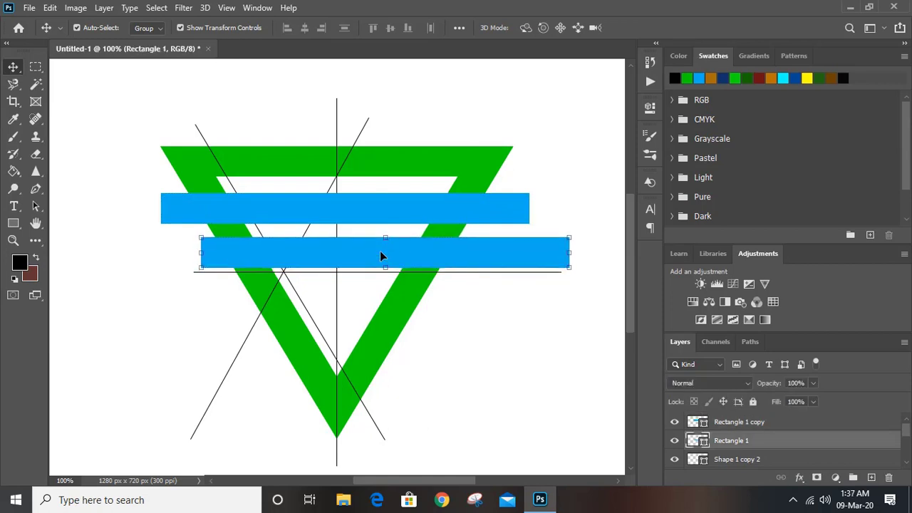
{"action": "left_click", "coordinate": [534, 167]}
{"action": "left_click", "coordinate": [425, 204]}
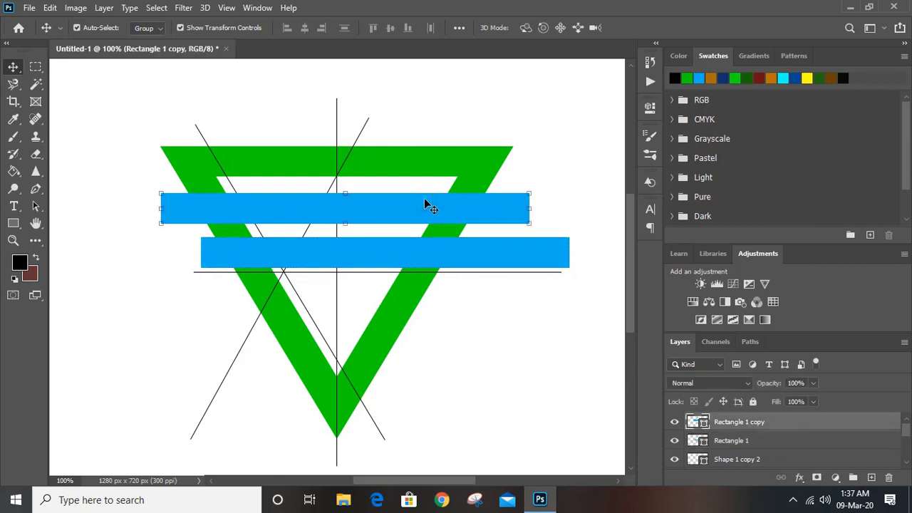
{"action": "key", "text": "Up"}
{"action": "key", "text": "Up"}
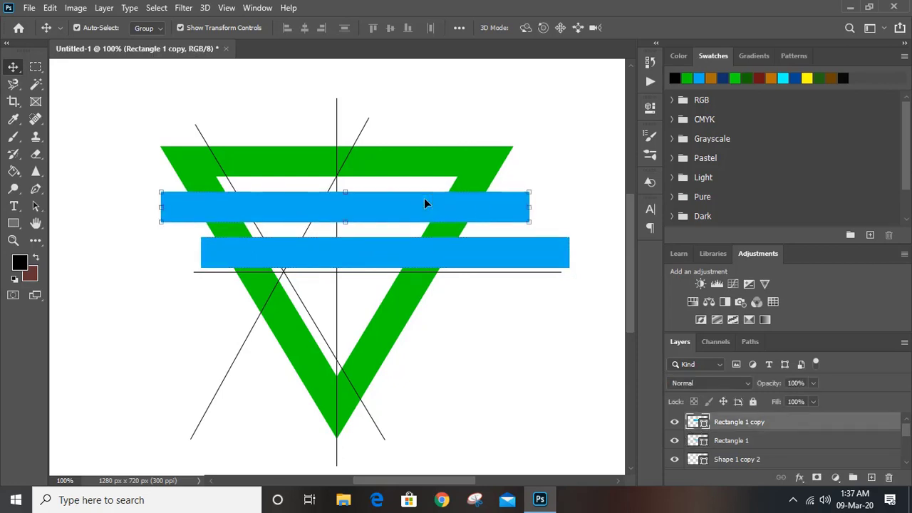
Alt-drag copies of the lower blue bar twice downward and the top bar once upward.
{"action": "key", "text": "ctrl+plus"}
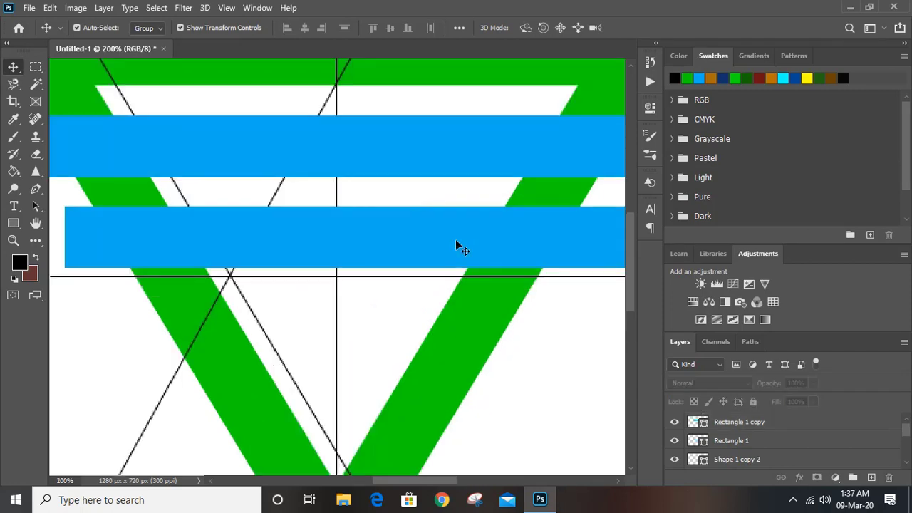
{"action": "left_click_drag", "start_coordinate": [456, 246], "coordinate": [454, 341]}
{"action": "left_click", "coordinate": [549, 401]}
{"action": "key", "text": "ctrl+minus"}
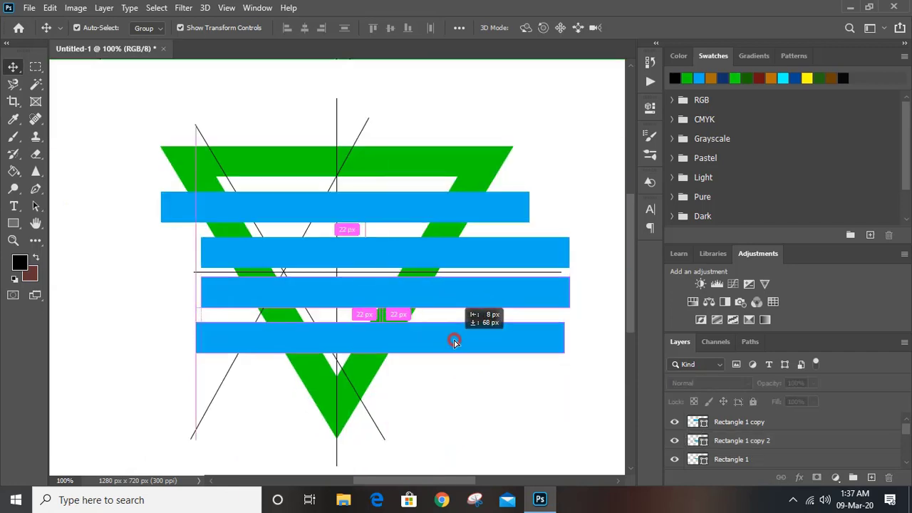
{"action": "left_click_drag", "start_coordinate": [454, 342], "coordinate": [454, 343]}
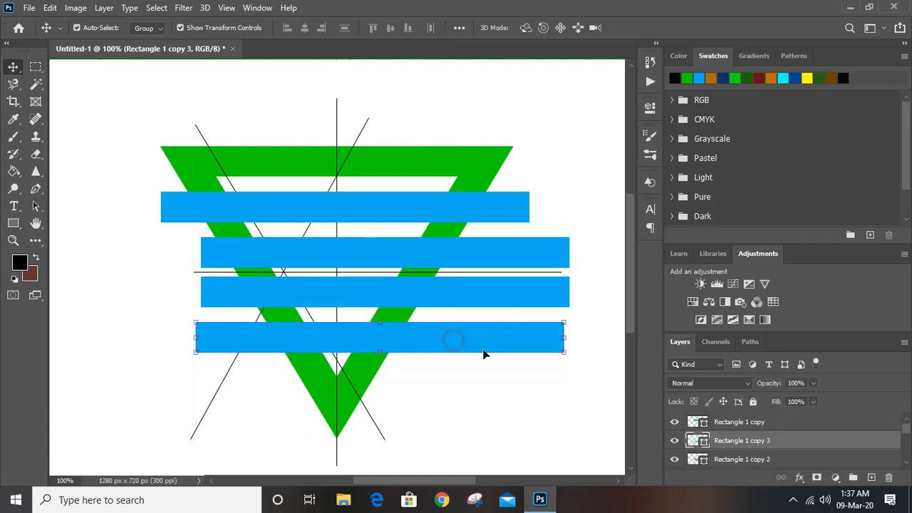
{"action": "left_click", "coordinate": [497, 393]}
{"action": "left_click_drag", "start_coordinate": [464, 274], "coordinate": [461, 362]}
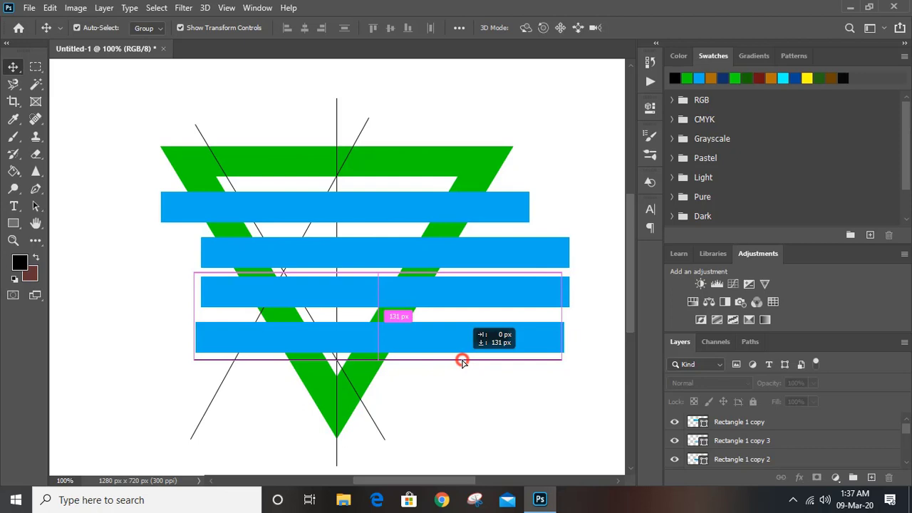
{"action": "left_click_drag", "start_coordinate": [462, 362], "coordinate": [463, 361]}
{"action": "left_click", "coordinate": [487, 388]}
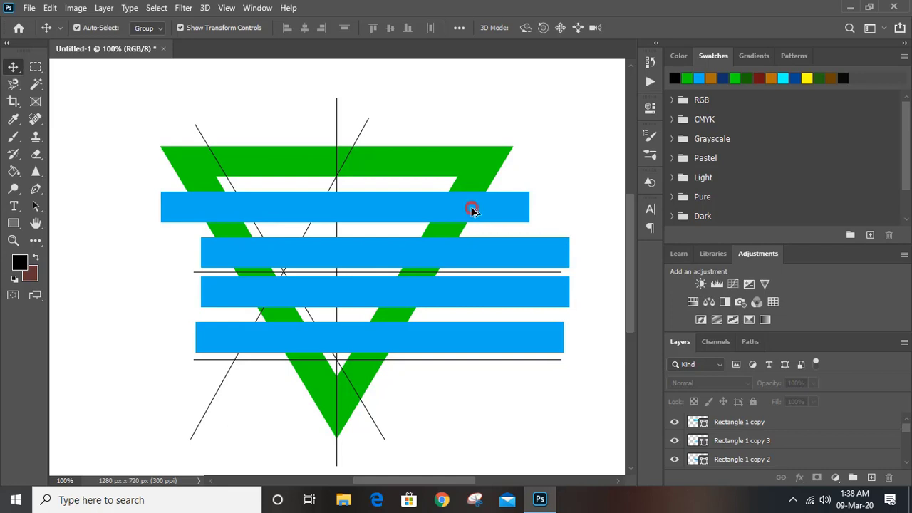
{"action": "left_click_drag", "start_coordinate": [472, 208], "coordinate": [475, 157], "text": "alt"}
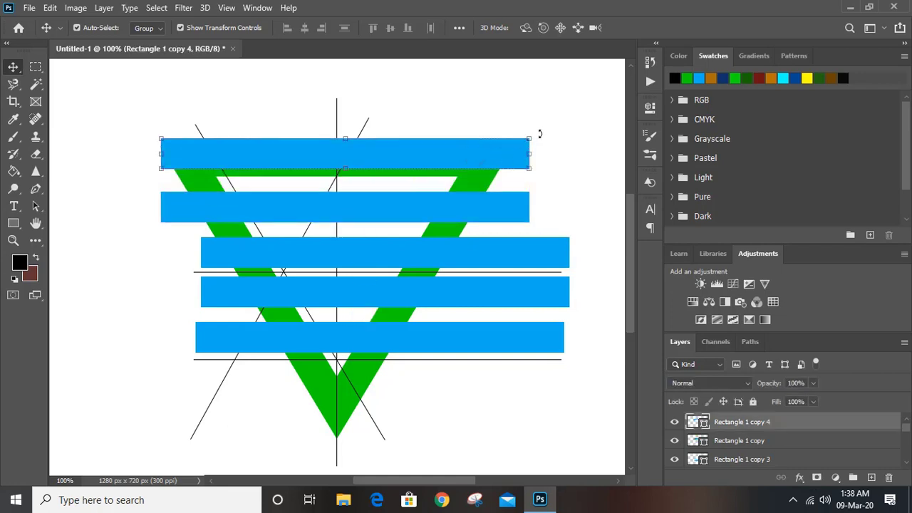
Rotate the top blue bar to about 120° and move it down-left across the triangle.
{"action": "left_click_drag", "start_coordinate": [539, 134], "coordinate": [273, 297]}
{"action": "left_click_drag", "start_coordinate": [309, 221], "coordinate": [237, 327]}
{"action": "left_click_drag", "start_coordinate": [380, 114], "coordinate": [377, 112]}
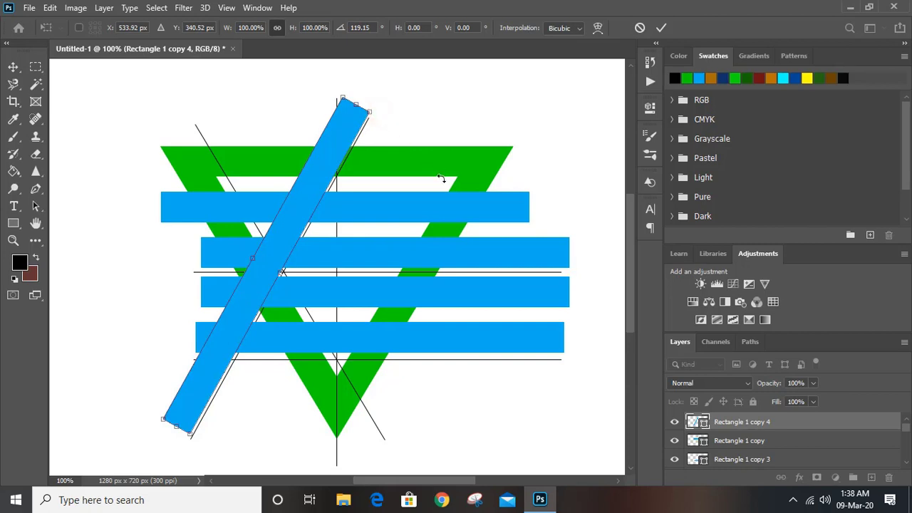
{"action": "left_click", "coordinate": [661, 27]}
Fill the rotated diagonal bar with the orange swatch using the Paint Bucket.
{"action": "left_click", "coordinate": [12, 171]}
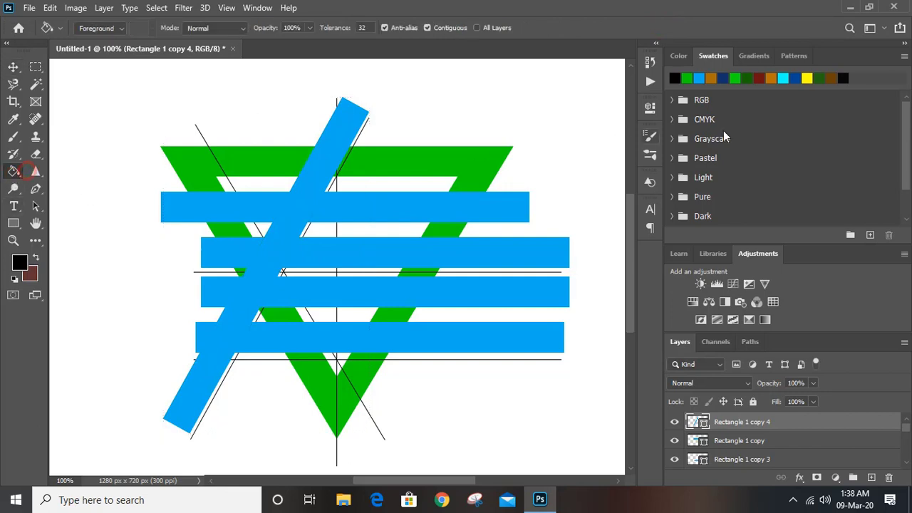
{"action": "left_click", "coordinate": [772, 79]}
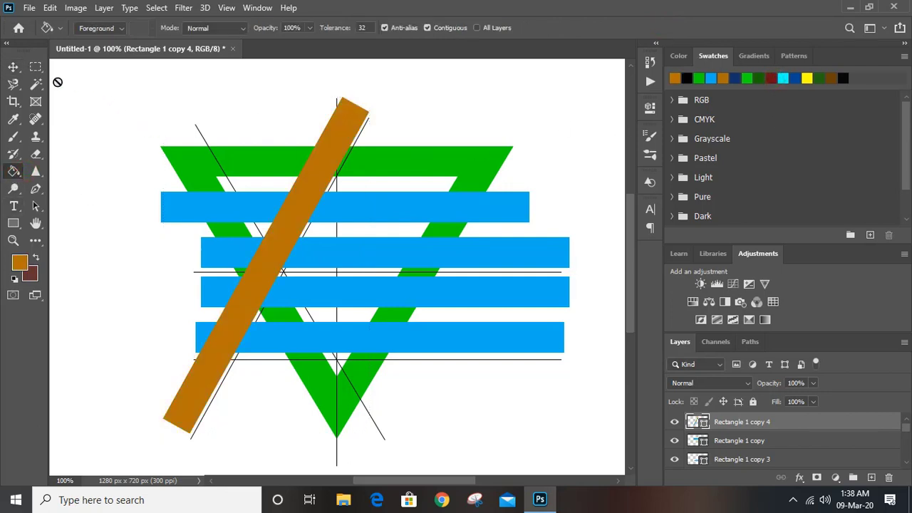
{"action": "left_click", "coordinate": [14, 67]}
{"action": "left_click", "coordinate": [165, 96]}
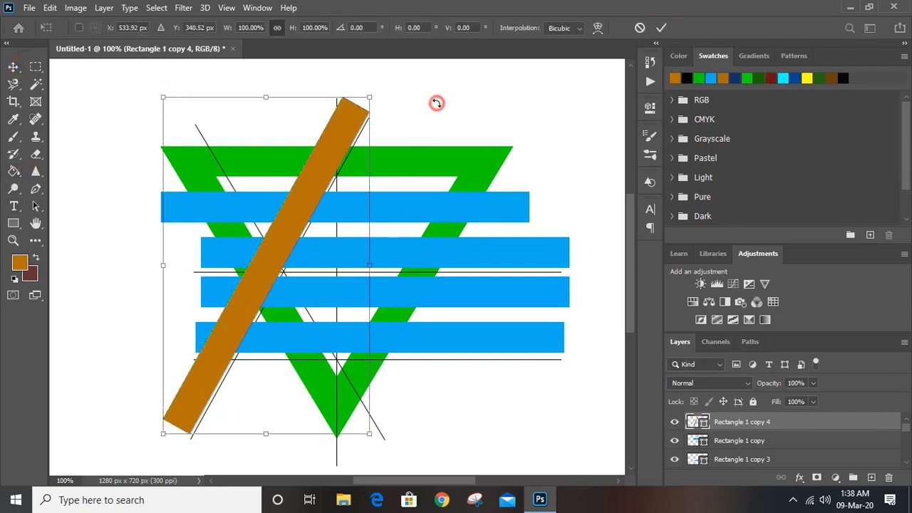
{"action": "left_click", "coordinate": [661, 32]}
{"action": "left_click", "coordinate": [462, 96]}
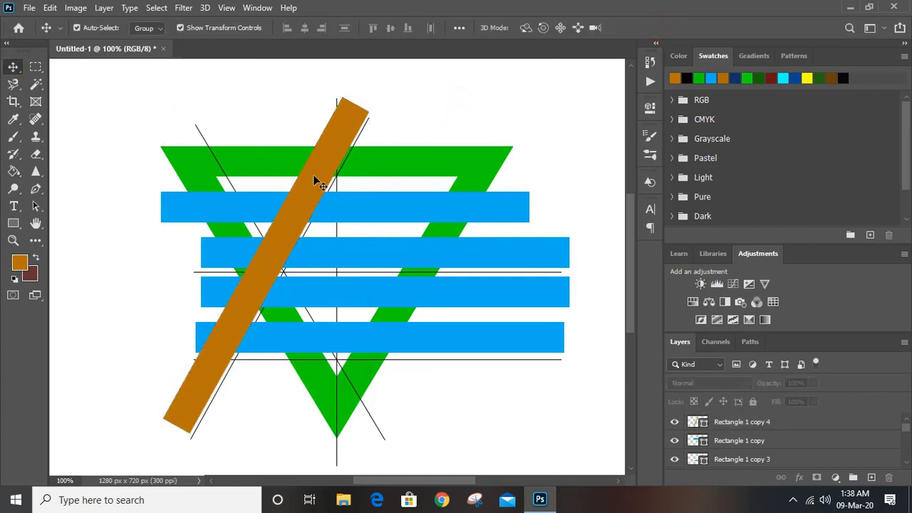
Duplicate the orange bar to the right as a parallel stripe, Rectangle 1 copy 5.
{"action": "left_click_drag", "start_coordinate": [319, 181], "coordinate": [355, 187]}
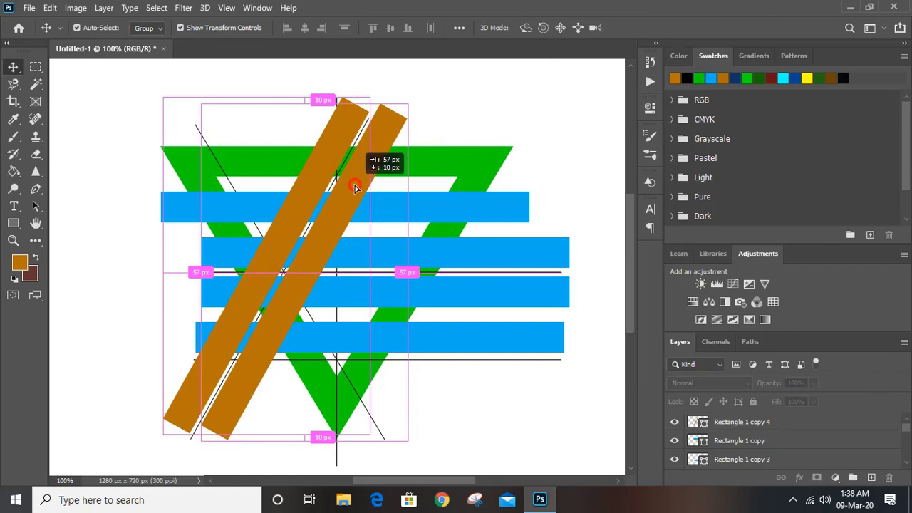
{"action": "left_click_drag", "start_coordinate": [355, 187], "coordinate": [355, 187]}
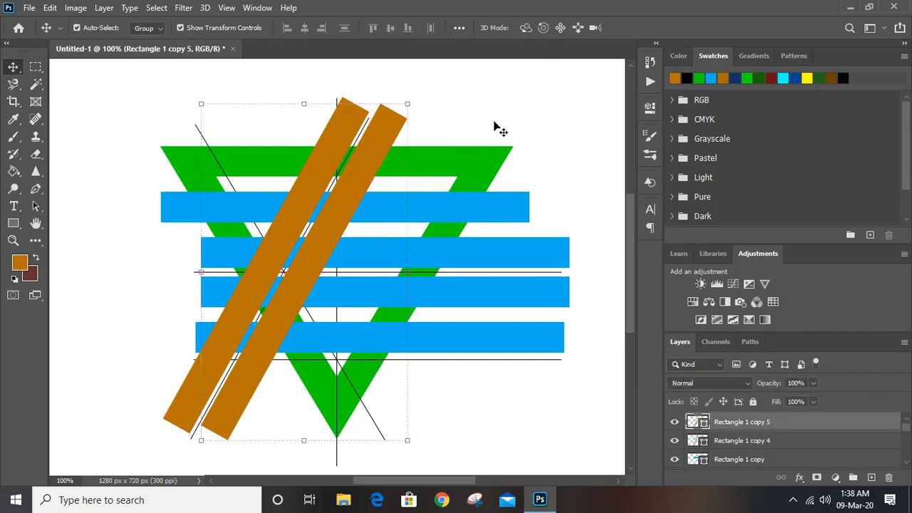
{"action": "left_click", "coordinate": [496, 126]}
Duplicate the thin diagonal line slightly left and add a new empty Layer 1.
{"action": "key", "text": "ctrl+plus"}
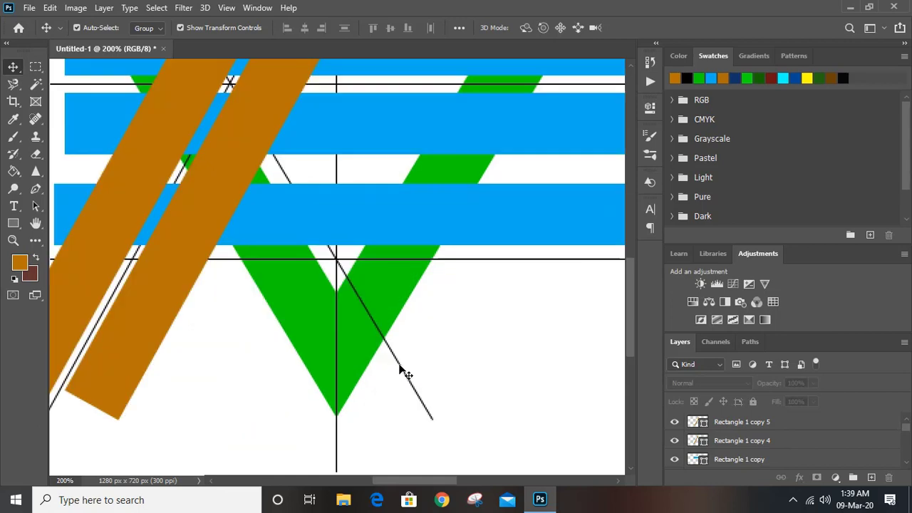
{"action": "left_click_drag", "start_coordinate": [400, 369], "coordinate": [384, 376]}
{"action": "left_click", "coordinate": [472, 332]}
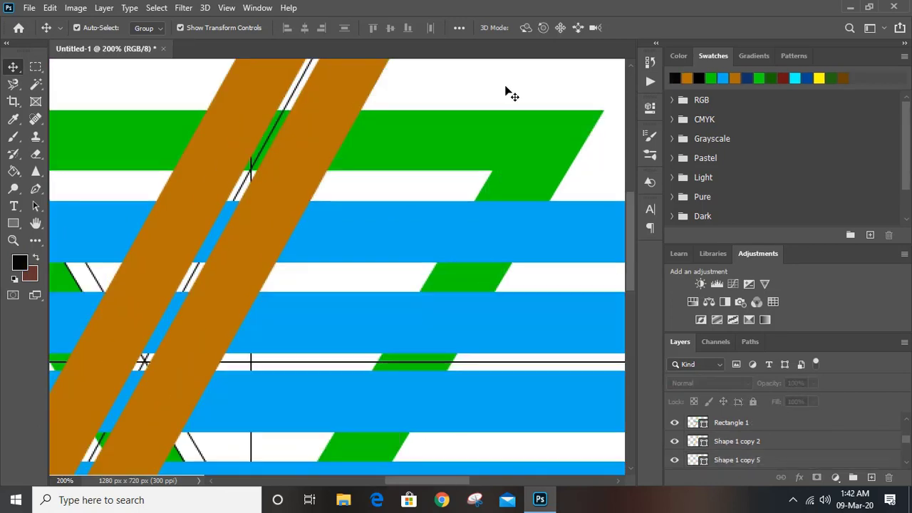
{"action": "left_click", "coordinate": [870, 476]}
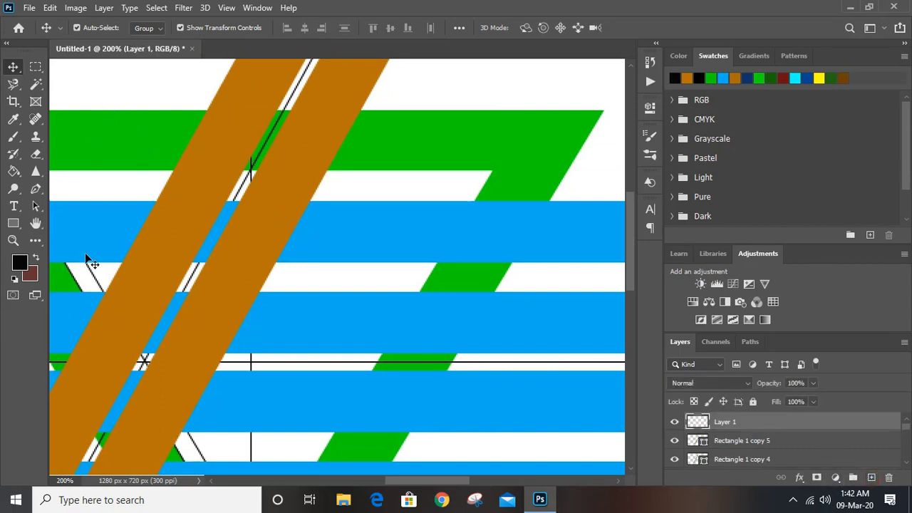
Pen-draw black Shape 2 from the green band's top-right corner, extending it down-left in steps.
{"action": "left_click", "coordinate": [34, 191]}
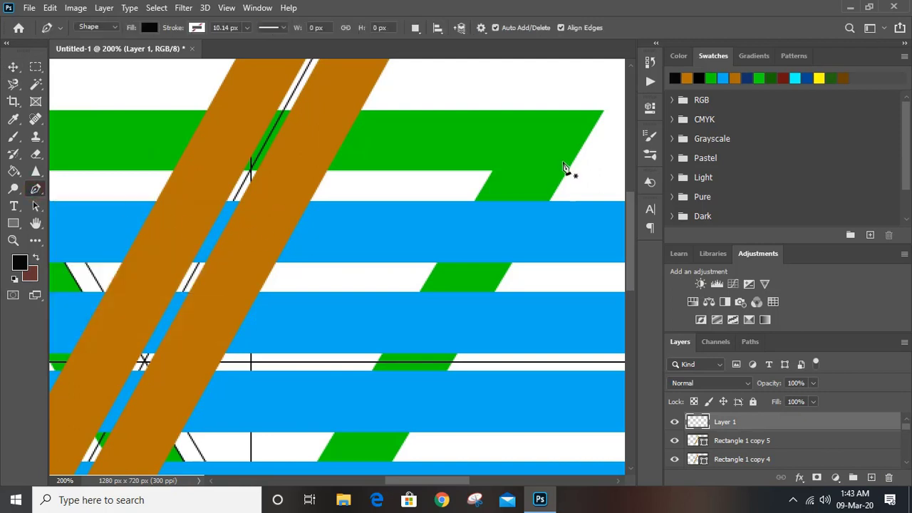
{"action": "left_click", "coordinate": [605, 112]}
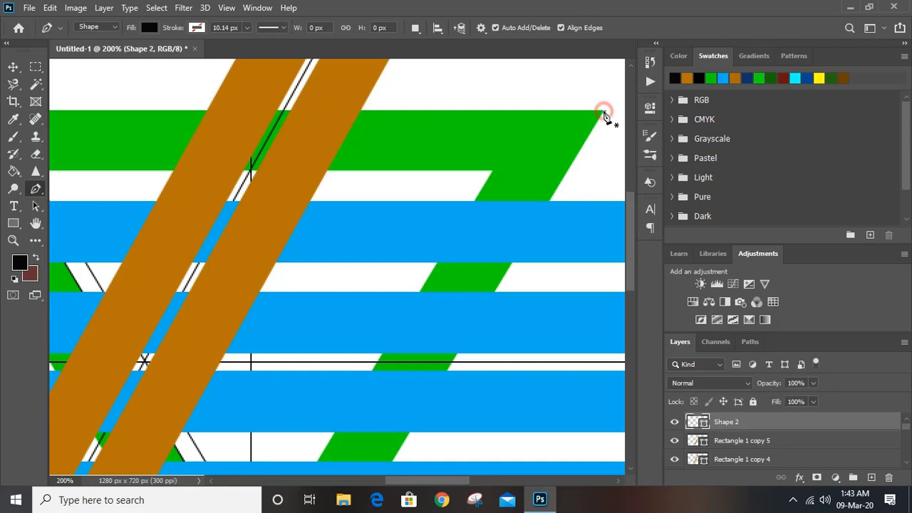
{"action": "left_click", "coordinate": [291, 112]}
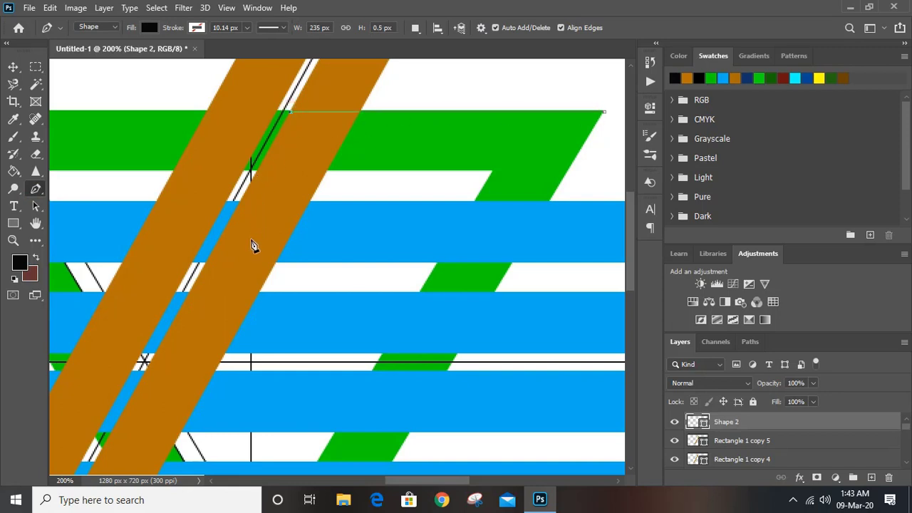
{"action": "left_click", "coordinate": [207, 264]}
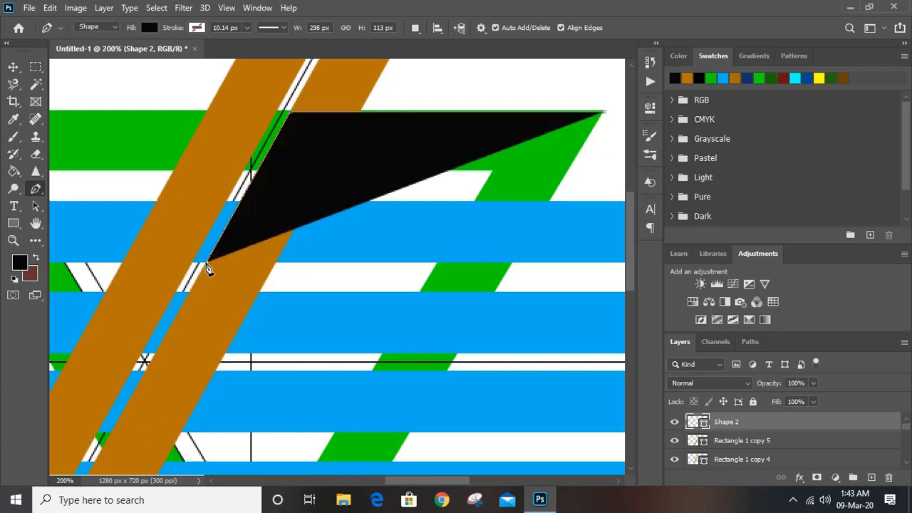
{"action": "left_click", "coordinate": [438, 263]}
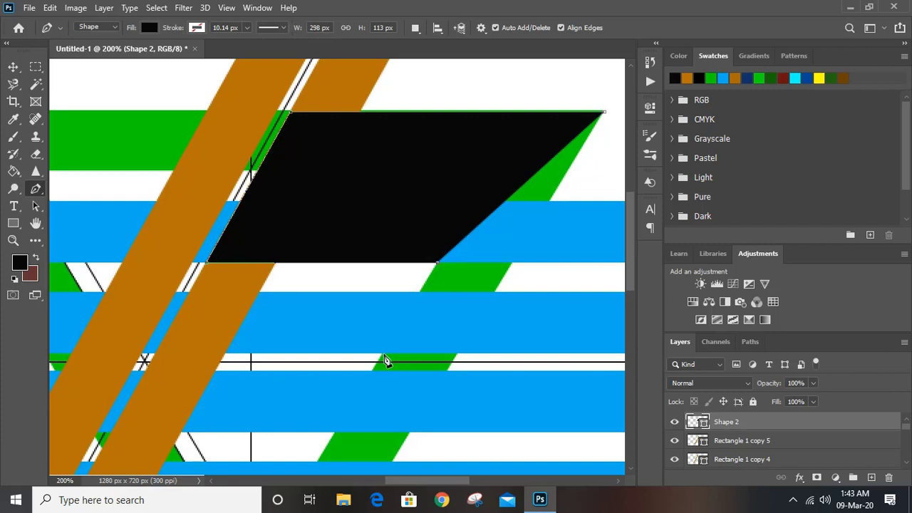
{"action": "left_click", "coordinate": [421, 293]}
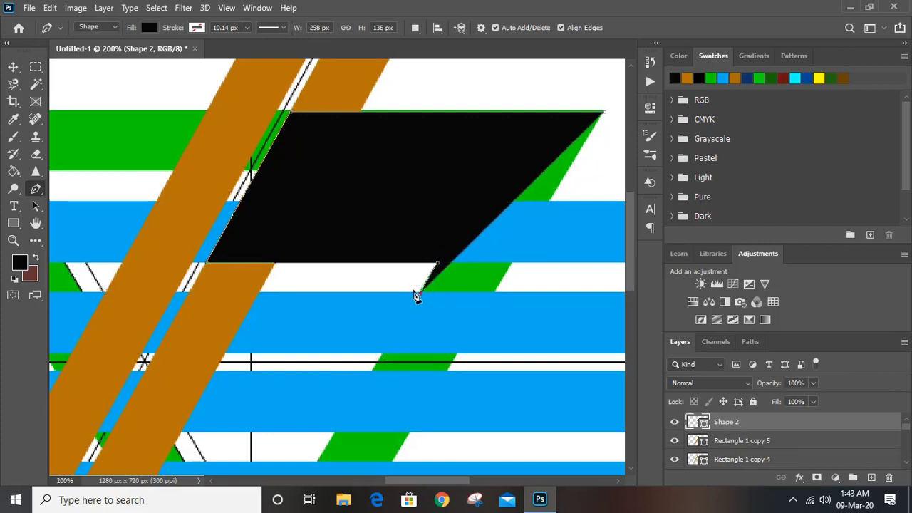
{"action": "left_click", "coordinate": [190, 295]}
{"action": "left_click", "coordinate": [154, 353]}
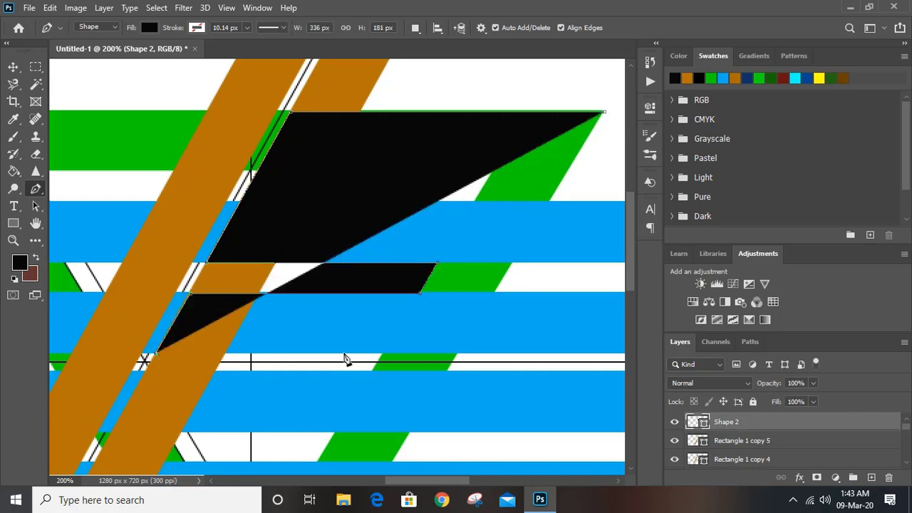
{"action": "left_click", "coordinate": [457, 354]}
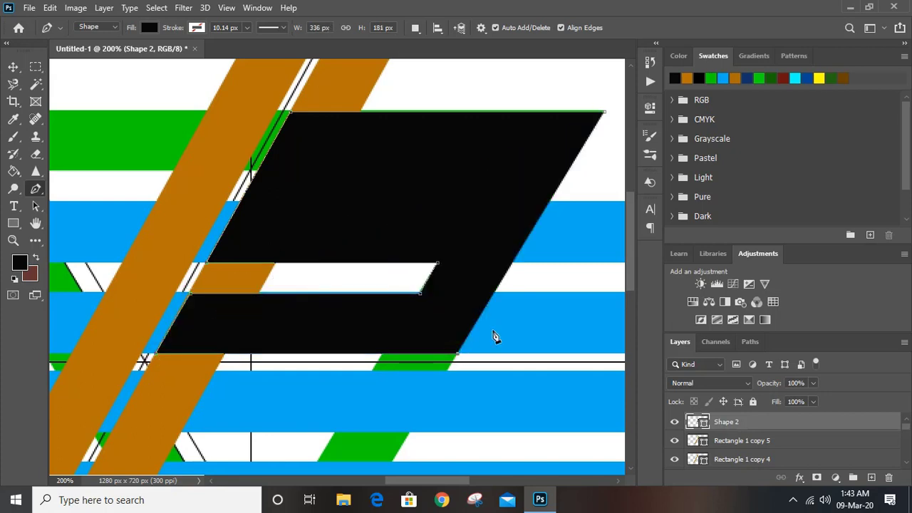
Set the shape fill to No Color and trace the S's upper part, closing the path.
{"action": "left_click", "coordinate": [149, 28]}
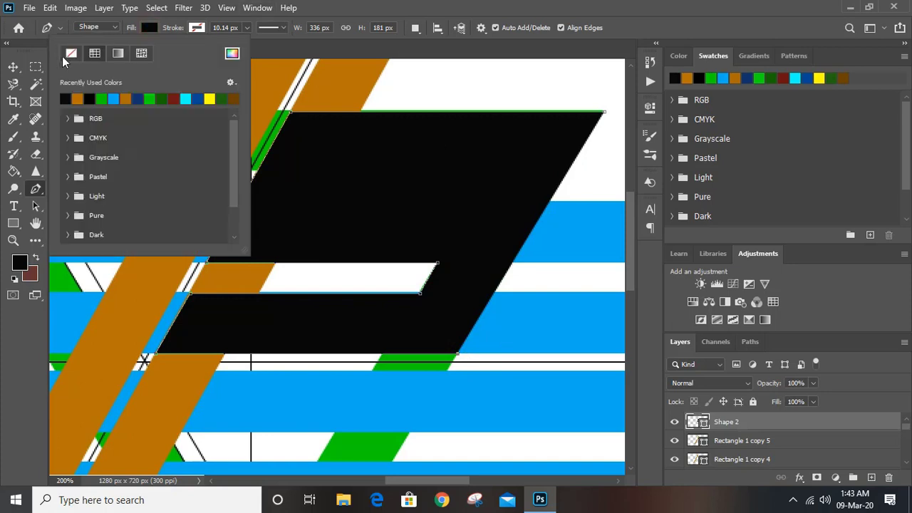
{"action": "left_click", "coordinate": [71, 53]}
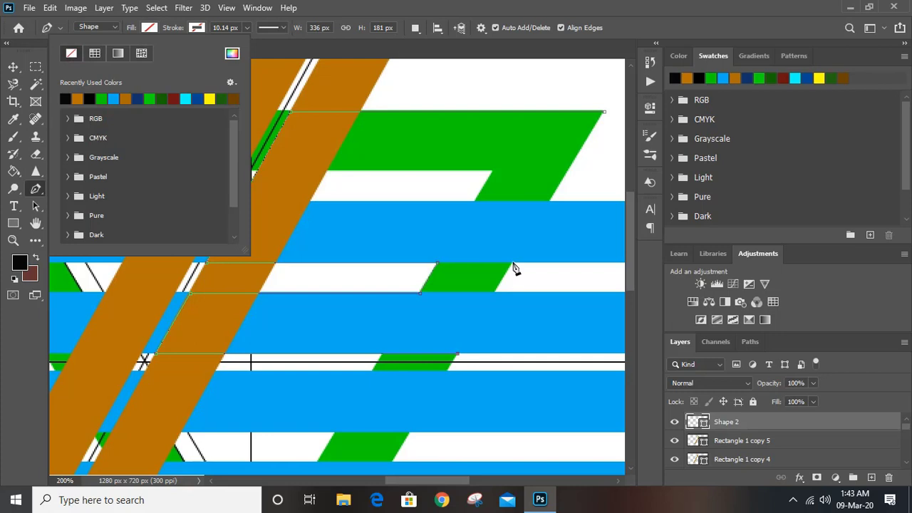
{"action": "left_click", "coordinate": [550, 208]}
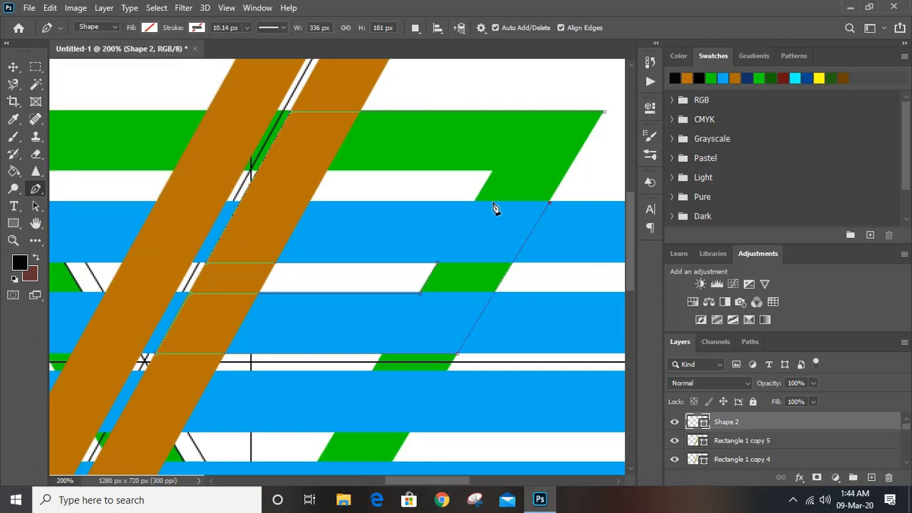
{"action": "left_click", "coordinate": [311, 204]}
{"action": "left_click", "coordinate": [326, 172]}
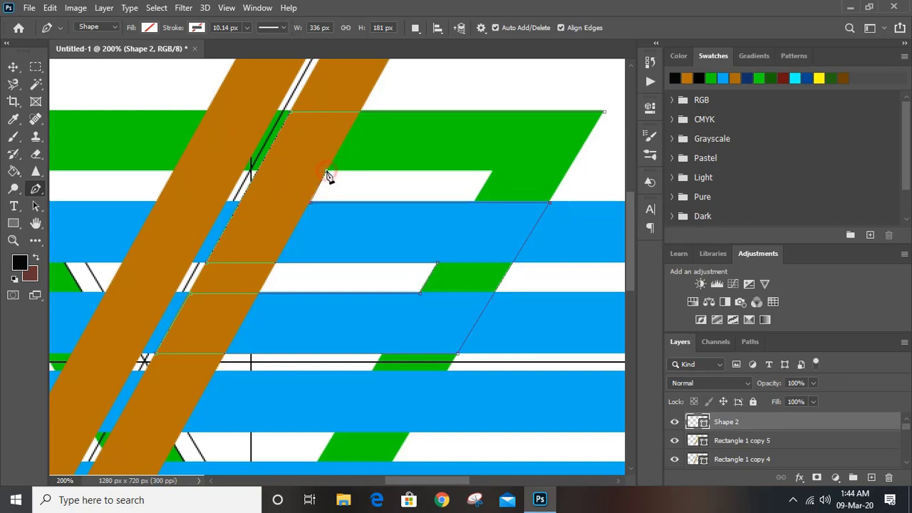
{"action": "left_click", "coordinate": [570, 172]}
{"action": "left_click", "coordinate": [605, 112]}
Fill the closed S shape black and zoom out to view the whole monogram.
{"action": "left_click", "coordinate": [149, 28]}
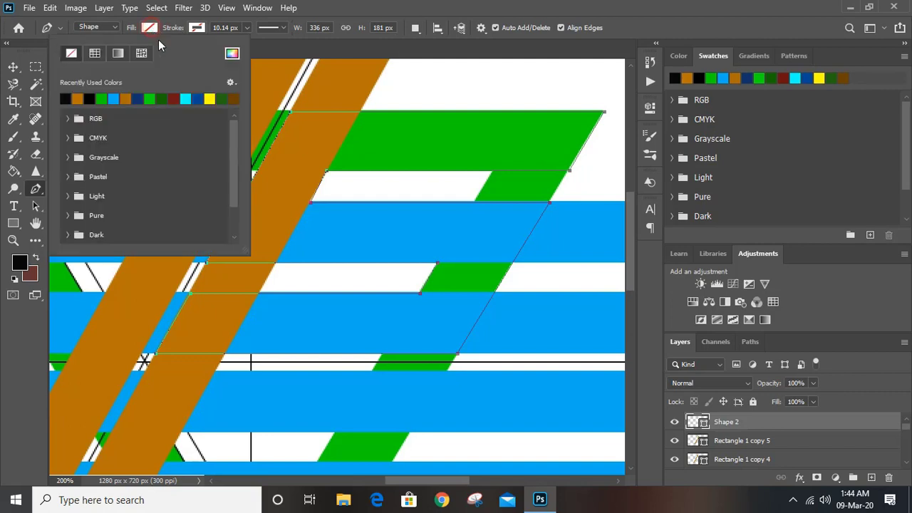
{"action": "left_click", "coordinate": [89, 97]}
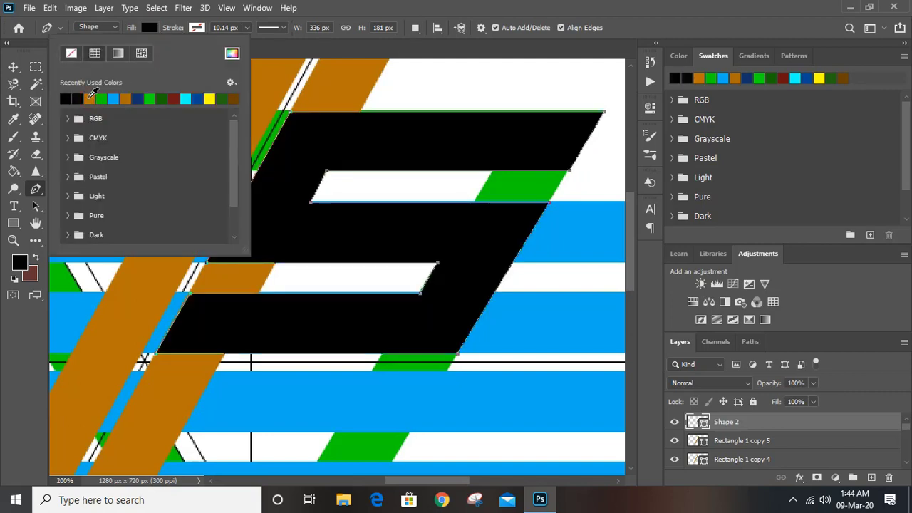
{"action": "left_click", "coordinate": [12, 66]}
{"action": "key", "text": "ctrl+1"}
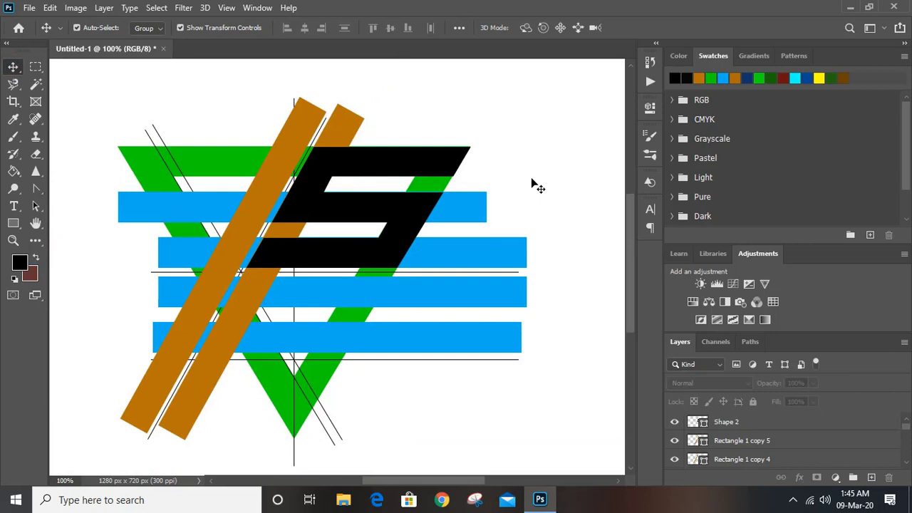
Select the Pen Tool, set new shapes' Fill to No Color, and zoom to 200%.
{"action": "left_click_drag", "start_coordinate": [383, 486], "coordinate": [354, 484]}
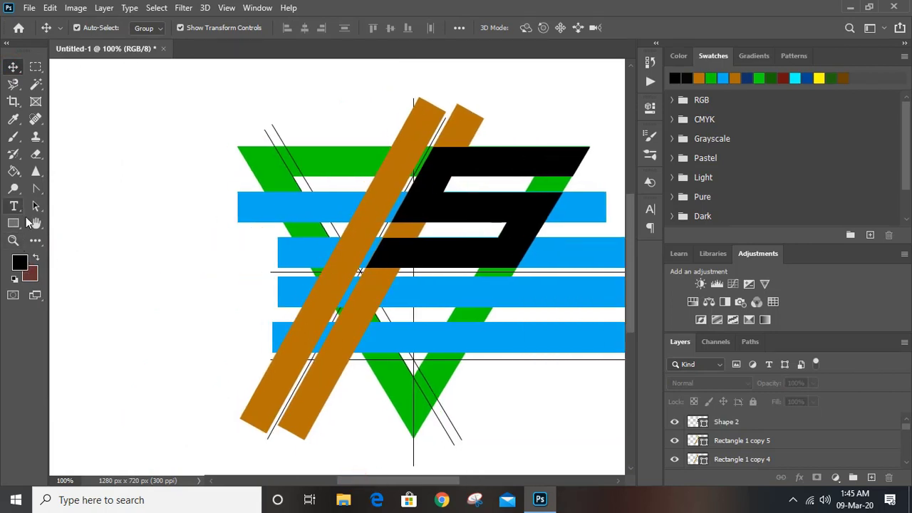
{"action": "left_click", "coordinate": [36, 189]}
{"action": "left_click", "coordinate": [84, 189]}
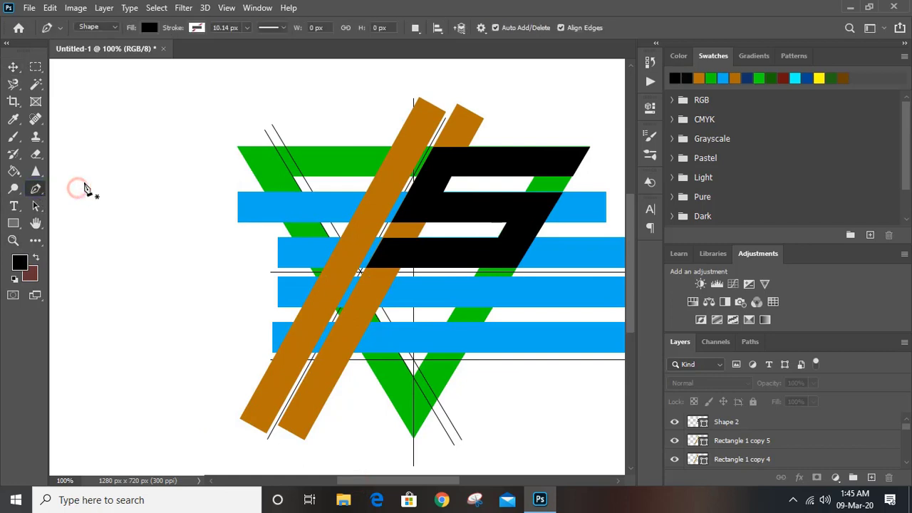
{"action": "left_click", "coordinate": [148, 27]}
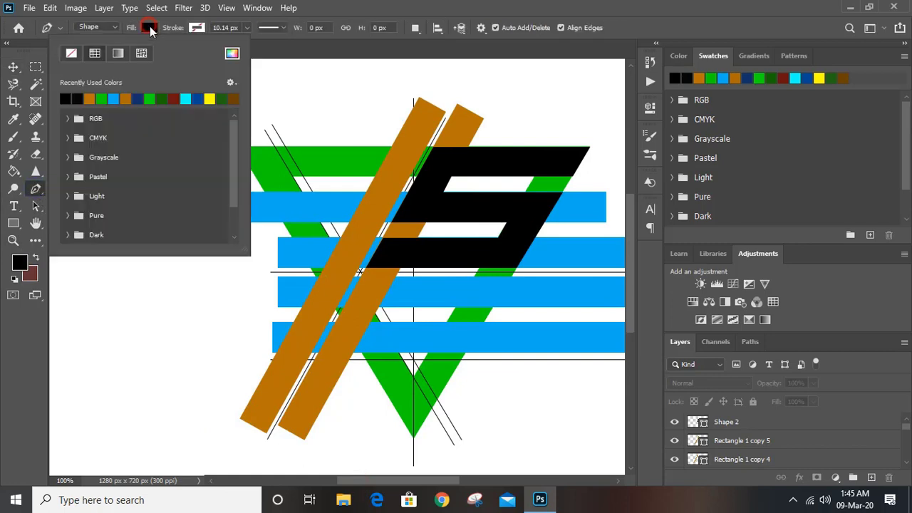
{"action": "left_click", "coordinate": [72, 54]}
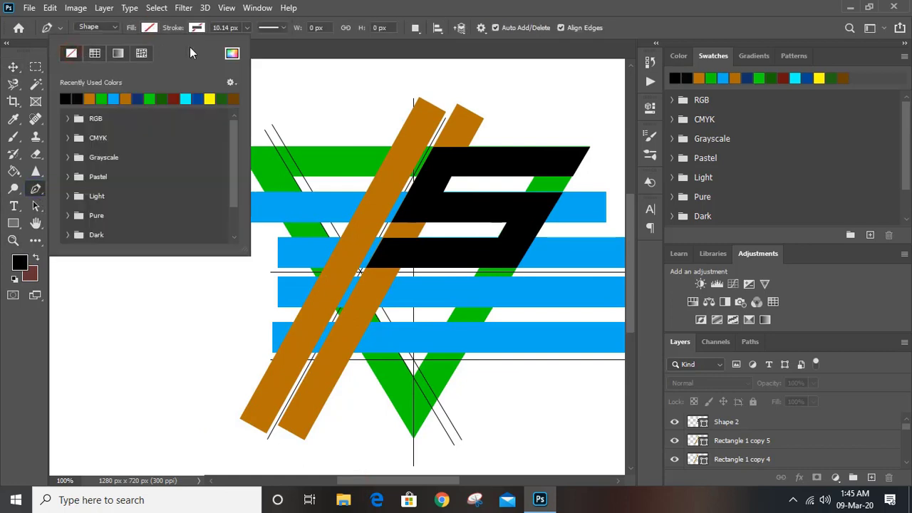
{"action": "left_click", "coordinate": [442, 44]}
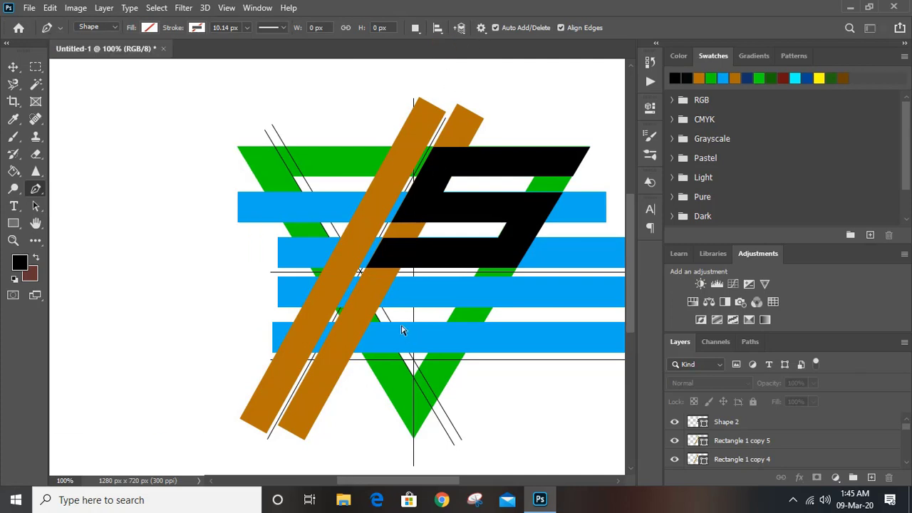
{"action": "key", "text": "ctrl+plus"}
{"action": "scroll", "coordinate": [413, 332], "scroll_direction": "up", "scroll_amount": 4}
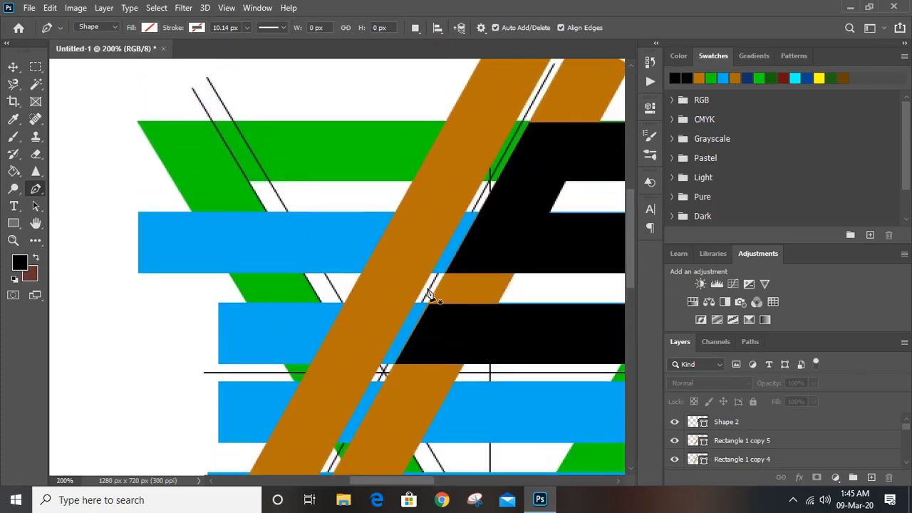
{"action": "scroll", "coordinate": [430, 296], "scroll_direction": "up", "scroll_amount": 1}
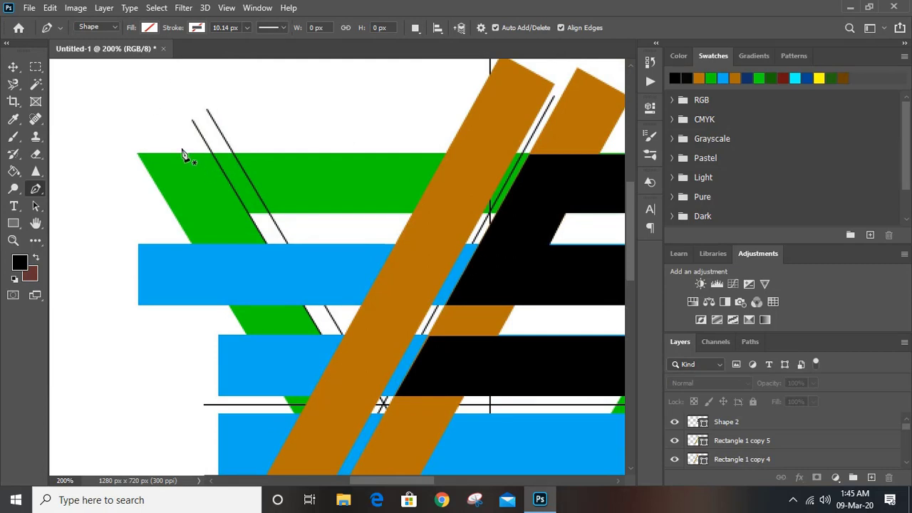
Trace a Pen outline around the green triangle's left side, closing it at the top-left corner.
{"action": "left_click", "coordinate": [138, 154]}
{"action": "scroll", "coordinate": [281, 287], "scroll_direction": "down", "scroll_amount": 1}
{"action": "scroll", "coordinate": [281, 286], "scroll_direction": "down", "scroll_amount": 3}
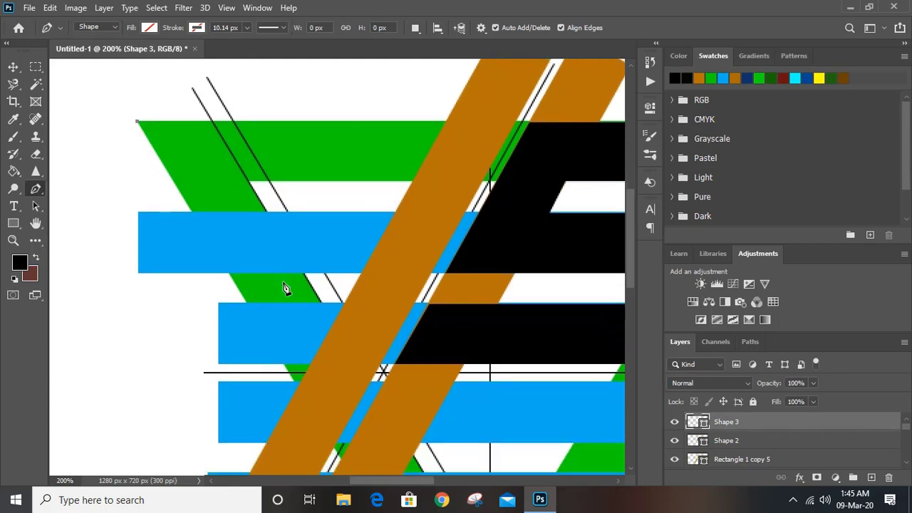
{"action": "scroll", "coordinate": [290, 295], "scroll_direction": "down", "scroll_amount": 1}
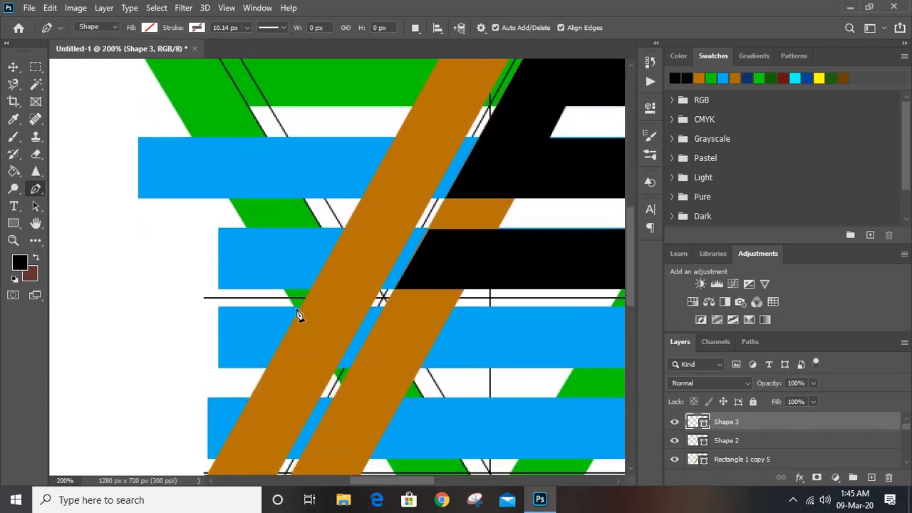
{"action": "left_click", "coordinate": [333, 376]}
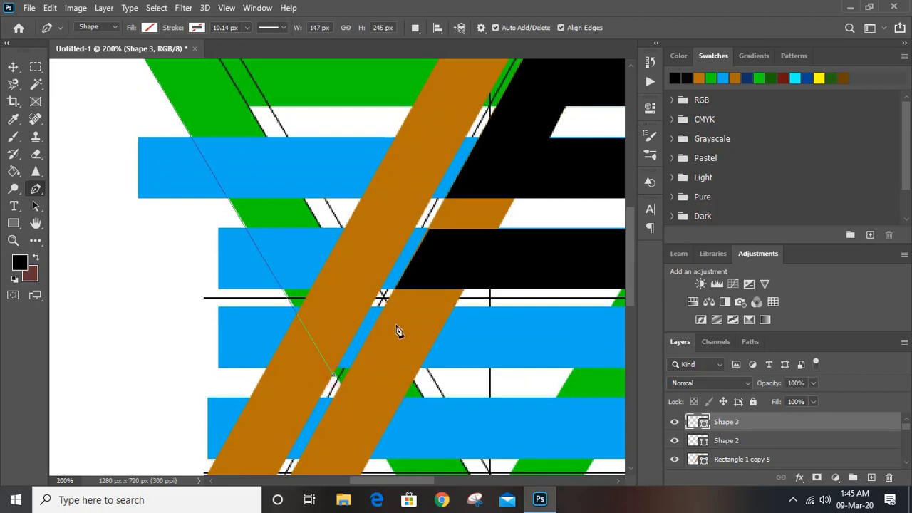
{"action": "scroll", "coordinate": [441, 257], "scroll_direction": "up", "scroll_amount": 1}
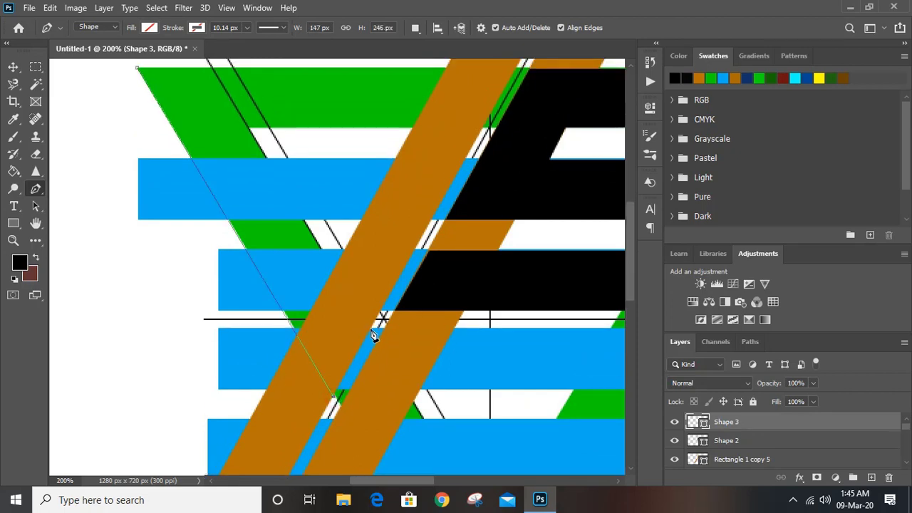
{"action": "left_click", "coordinate": [371, 331]}
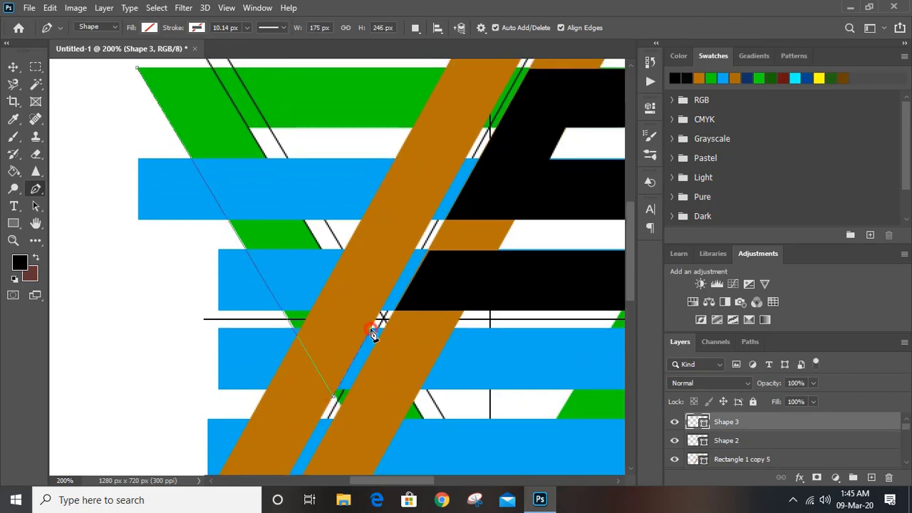
{"action": "left_click", "coordinate": [303, 222]}
{"action": "left_click", "coordinate": [396, 220]}
{"action": "scroll", "coordinate": [432, 225], "scroll_direction": "up", "scroll_amount": 3}
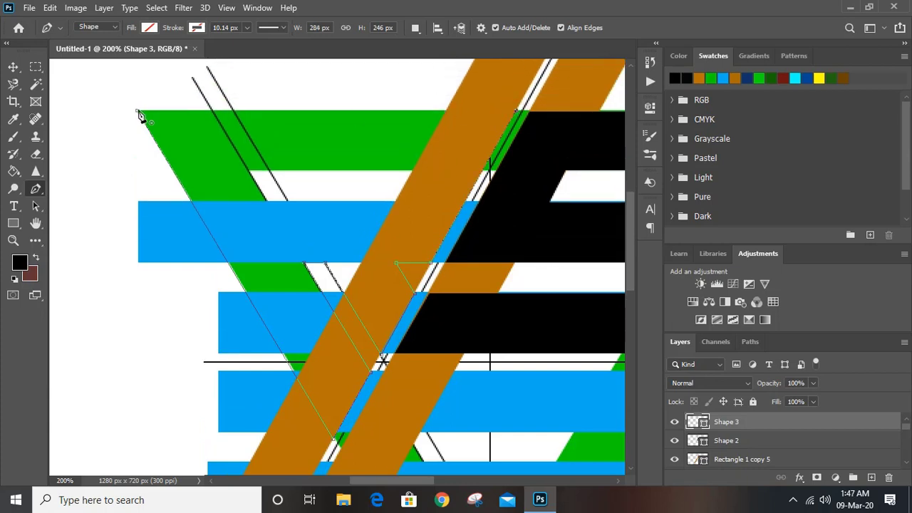
{"action": "left_click", "coordinate": [138, 113]}
Fill the new Shape 3 black and reselect its layer.
{"action": "left_click", "coordinate": [149, 27]}
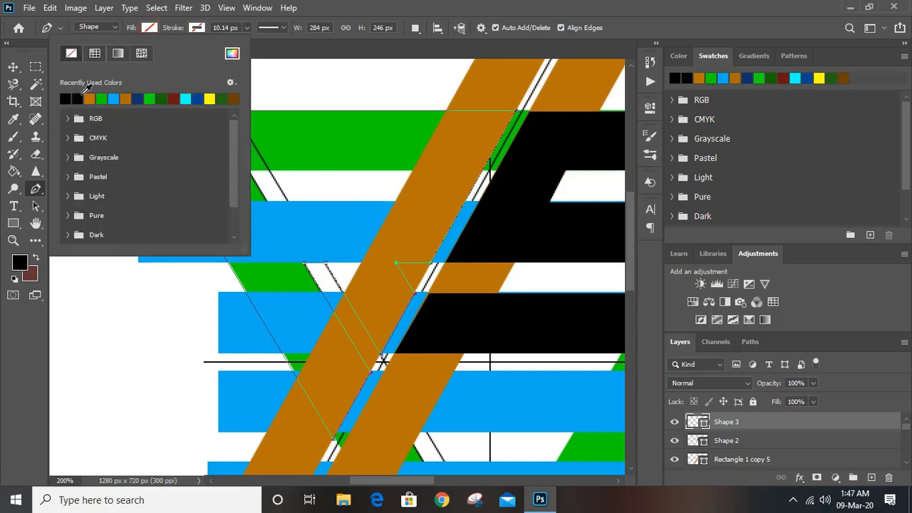
{"action": "left_click", "coordinate": [69, 98]}
{"action": "left_click", "coordinate": [13, 67]}
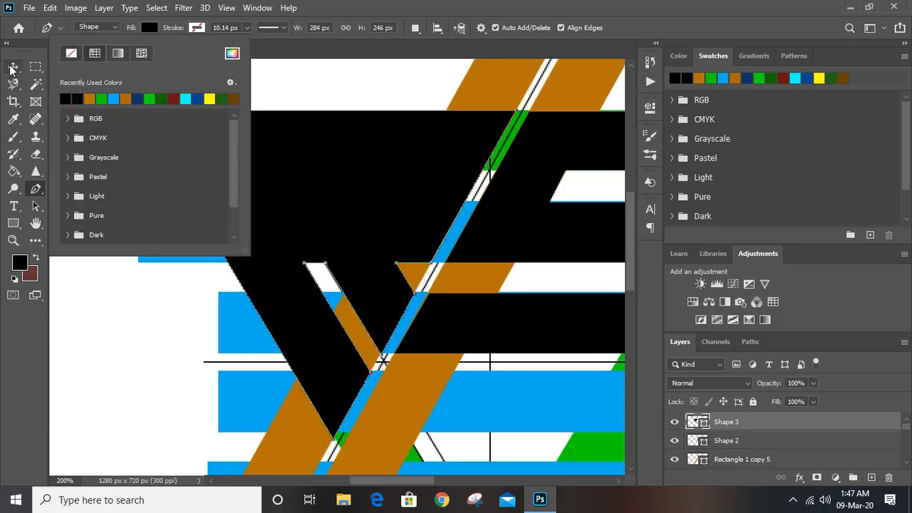
{"action": "left_click", "coordinate": [264, 80]}
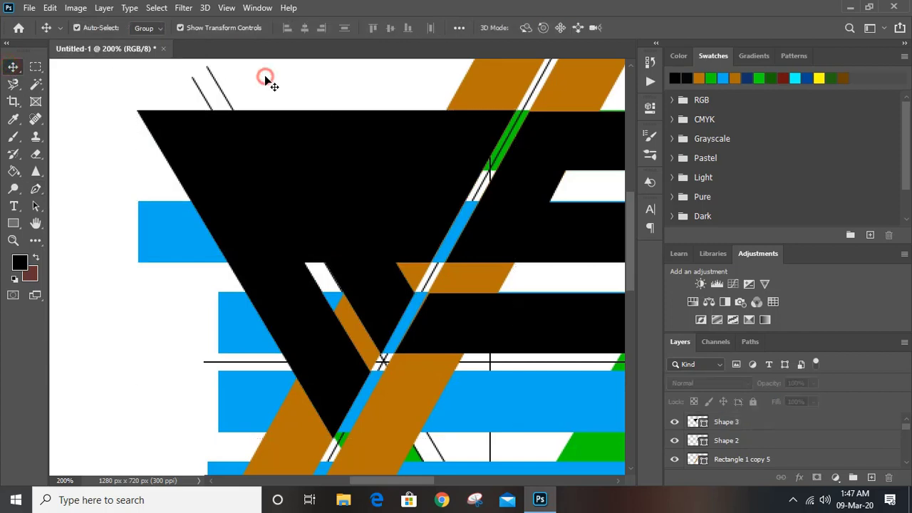
{"action": "left_click", "coordinate": [358, 174]}
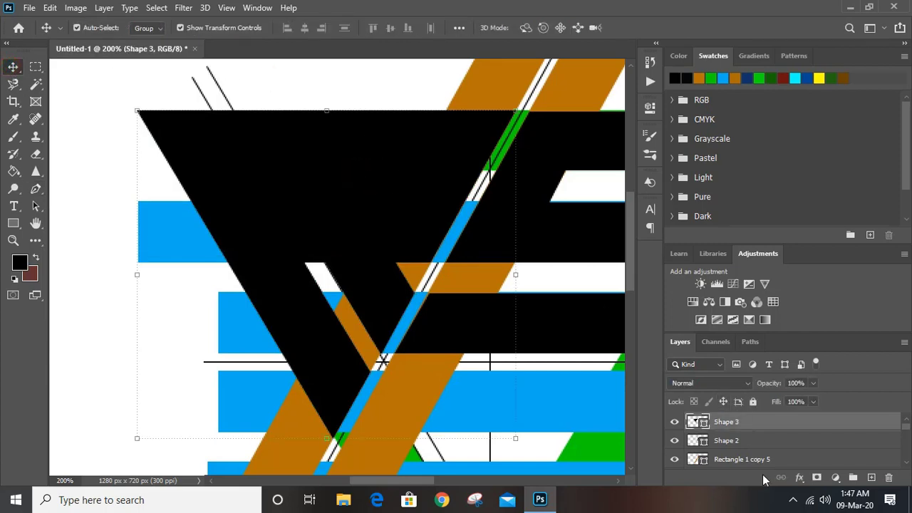
Hide Shape 3 and pen-trace a four-corner shape across the gap below the green band.
{"action": "left_click", "coordinate": [674, 425]}
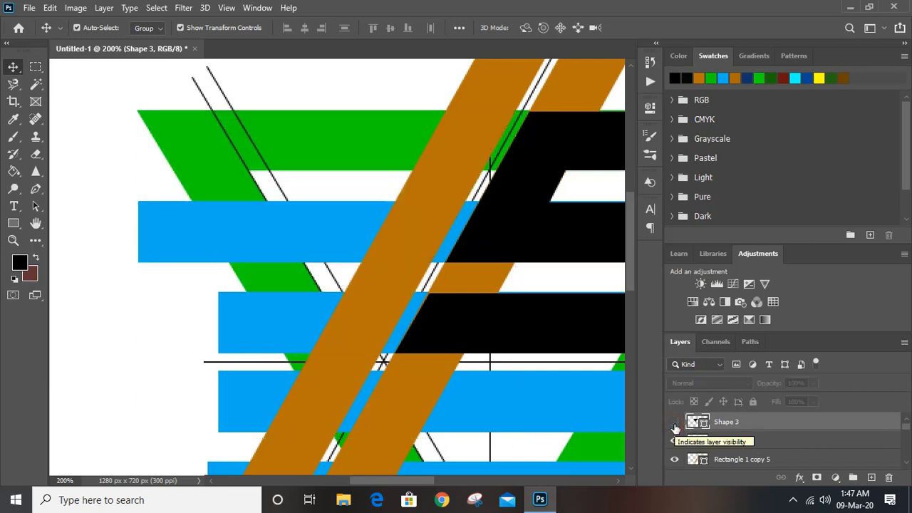
{"action": "left_click", "coordinate": [129, 159]}
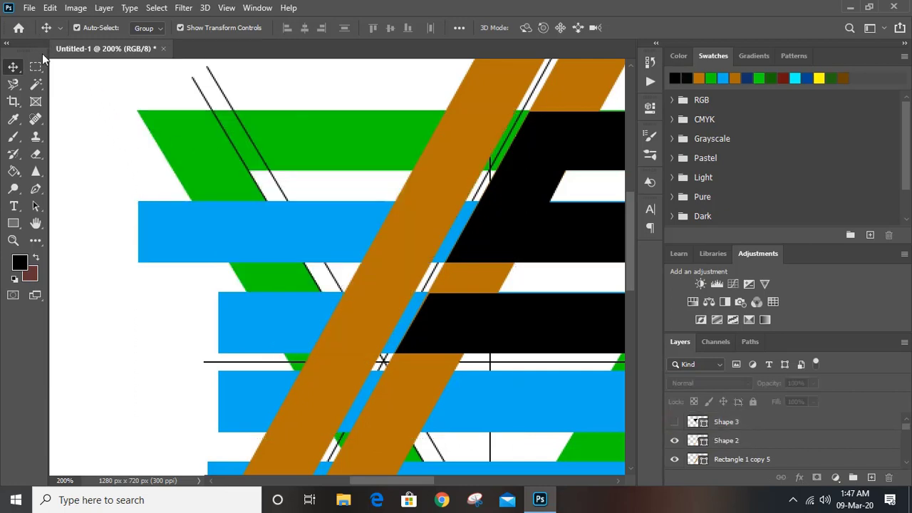
{"action": "left_click", "coordinate": [36, 189]}
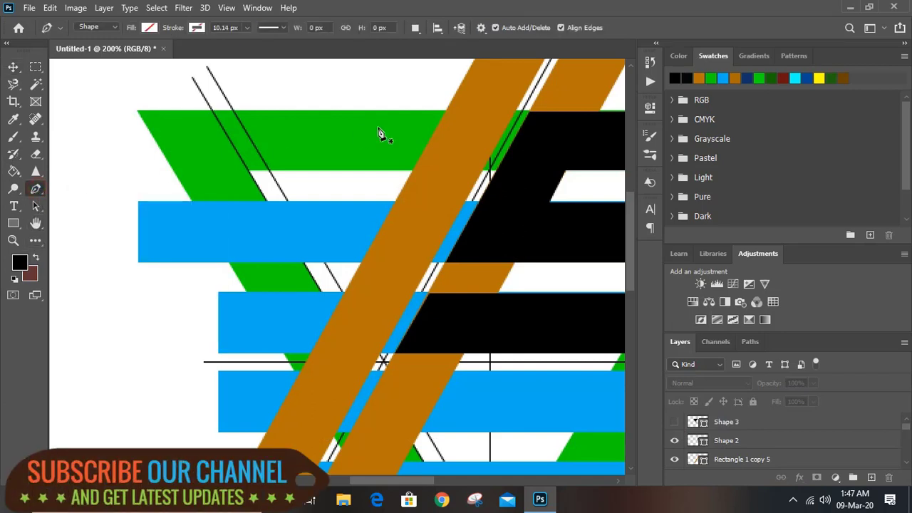
{"action": "left_click", "coordinate": [249, 173]}
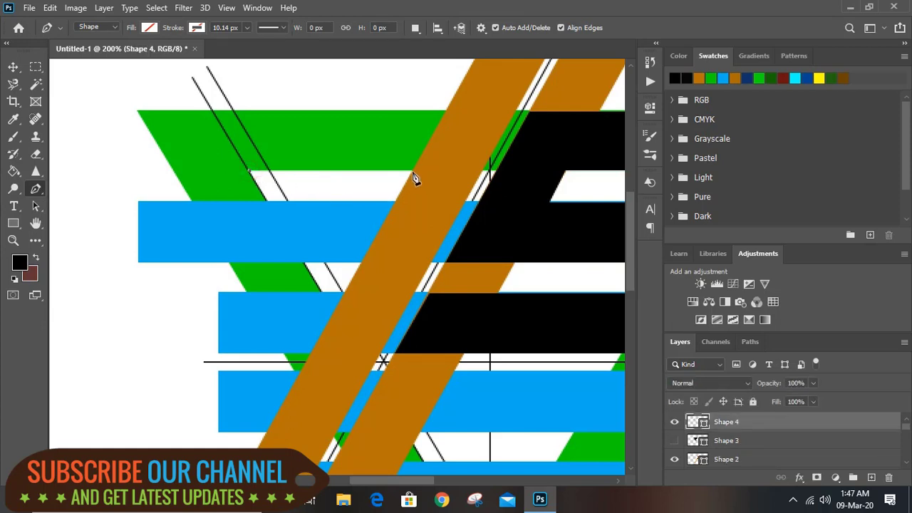
{"action": "left_click", "coordinate": [413, 172]}
{"action": "left_click", "coordinate": [269, 205]}
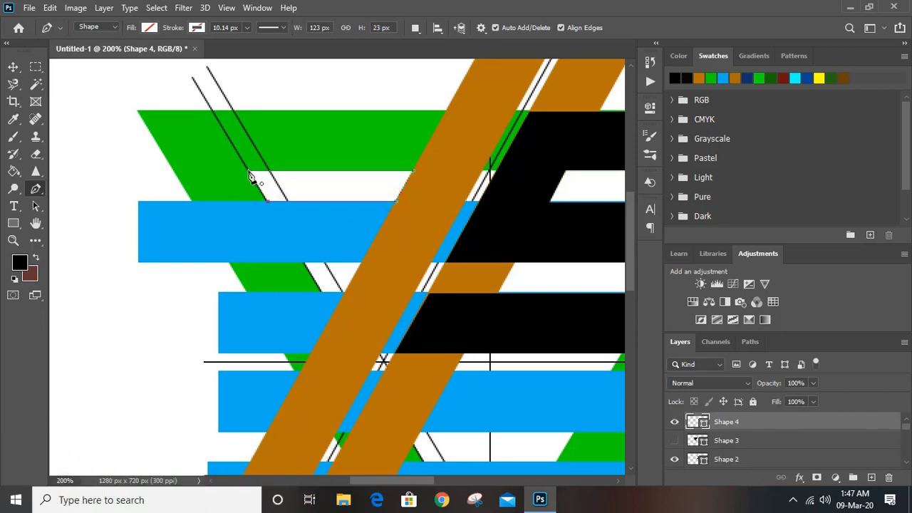
{"action": "left_click", "coordinate": [250, 172]}
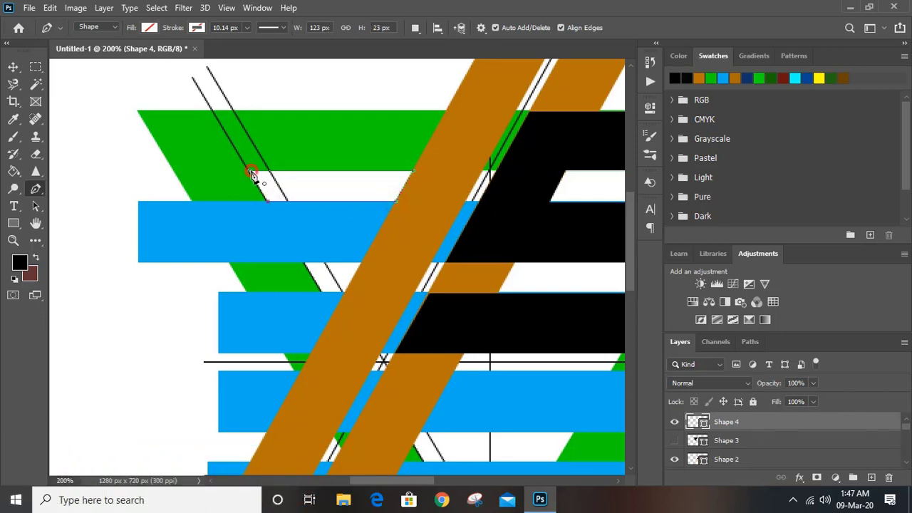
Fill the new trapezoid Shape 4 navy and toggle Shape 3's visibility.
{"action": "left_click", "coordinate": [149, 28]}
{"action": "left_click", "coordinate": [197, 98]}
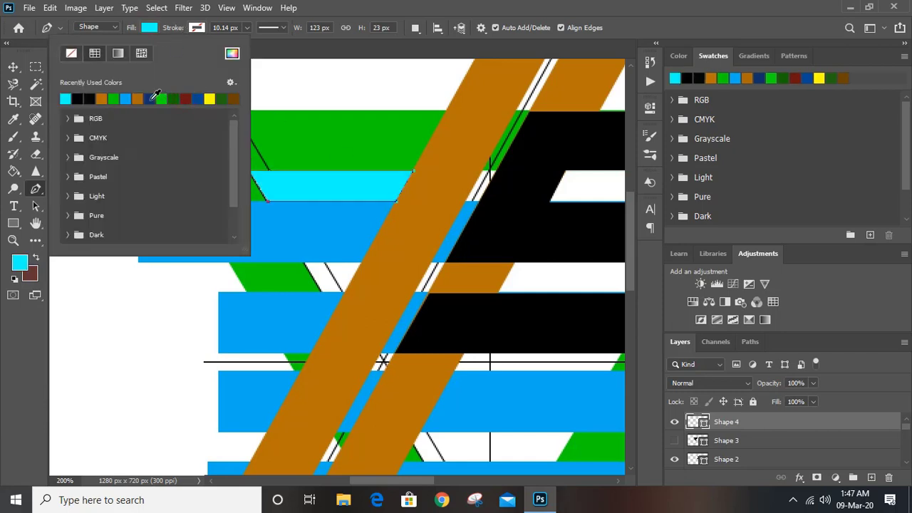
{"action": "left_click", "coordinate": [150, 98]}
{"action": "left_click", "coordinate": [282, 55]}
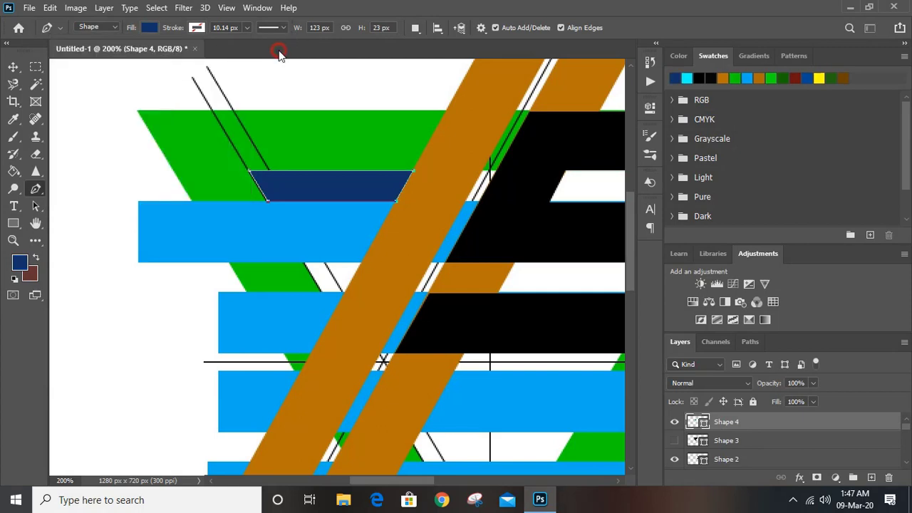
{"action": "left_click", "coordinate": [13, 67]}
{"action": "left_click", "coordinate": [93, 103]}
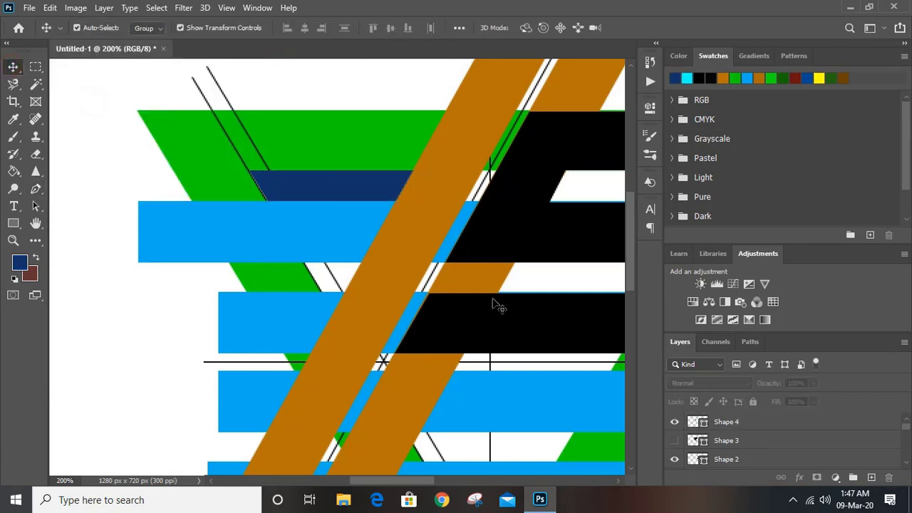
{"action": "left_click", "coordinate": [674, 441]}
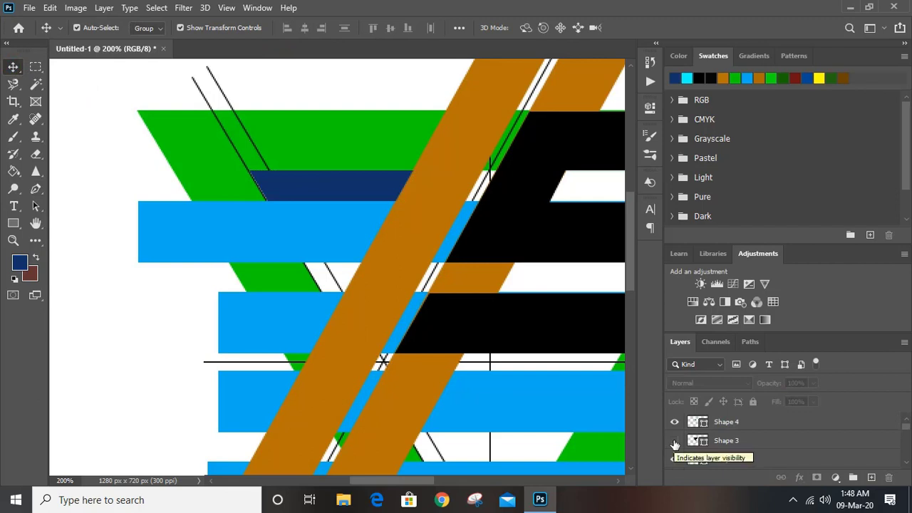
Subtract Shape 4 from Shape 3 with Combine Shapes > Subtract Front Shape, leaving one navy layer.
{"action": "left_click", "coordinate": [674, 441]}
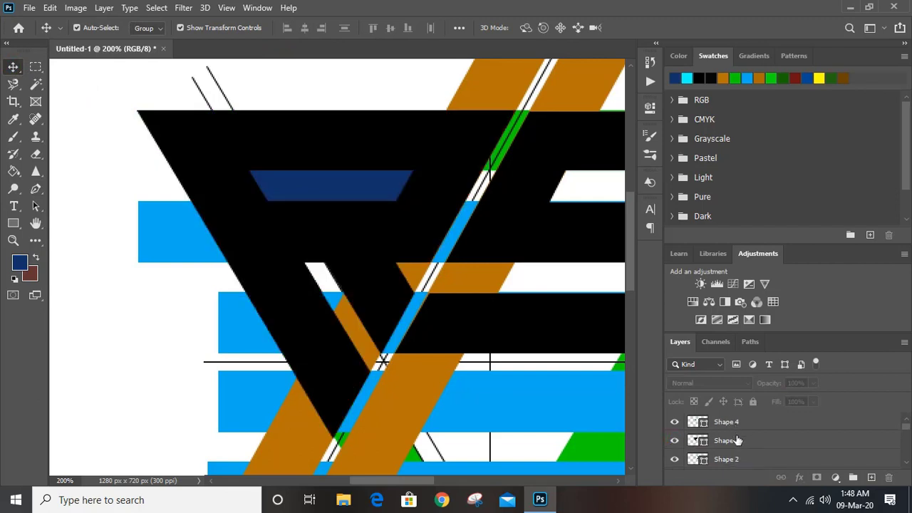
{"action": "left_click", "coordinate": [324, 189]}
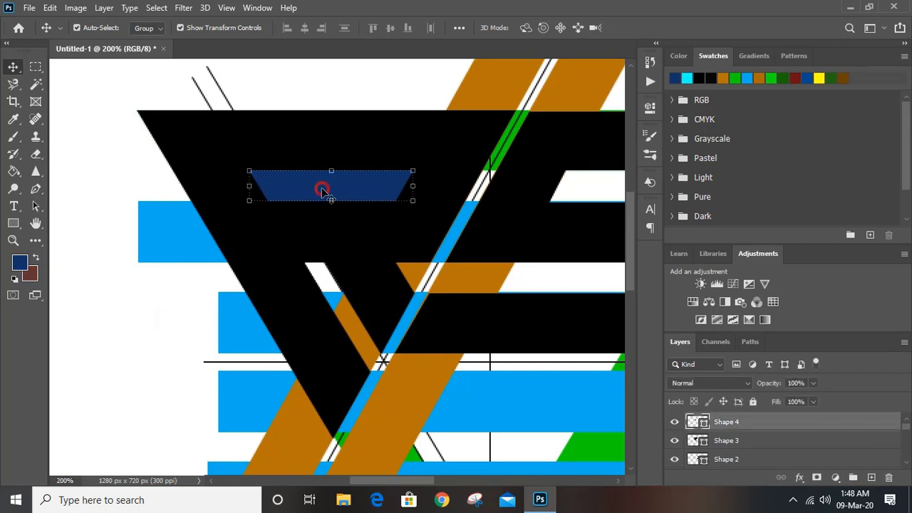
{"action": "left_click", "coordinate": [241, 147], "text": "shift"}
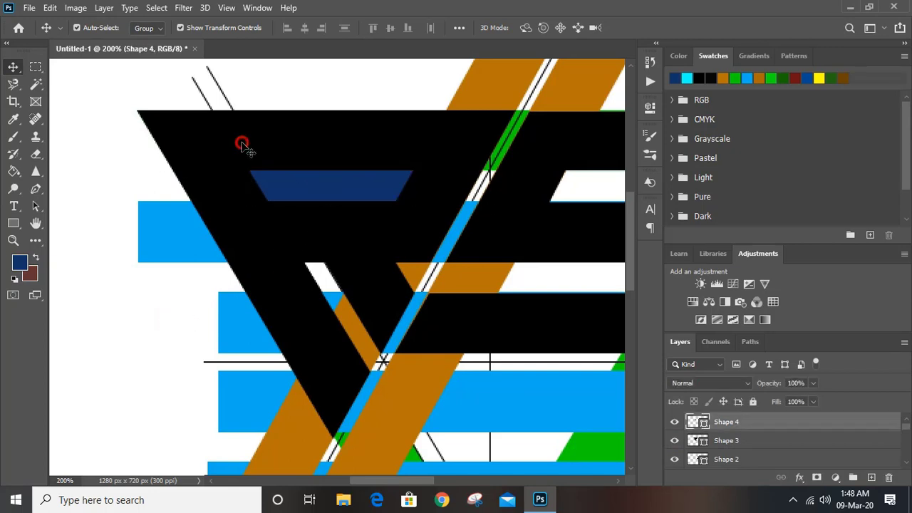
{"action": "left_click", "coordinate": [105, 8]}
{"action": "mouse_move", "coordinate": [228, 381]}
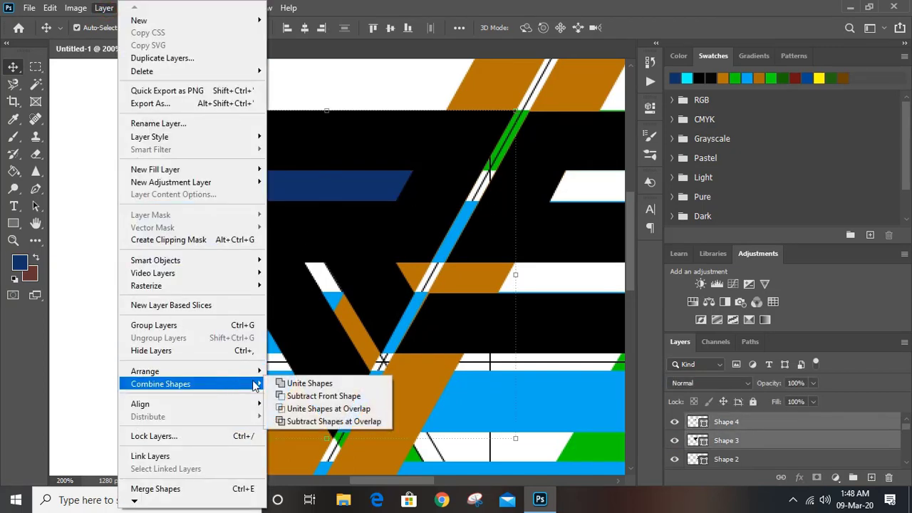
{"action": "left_click", "coordinate": [341, 397]}
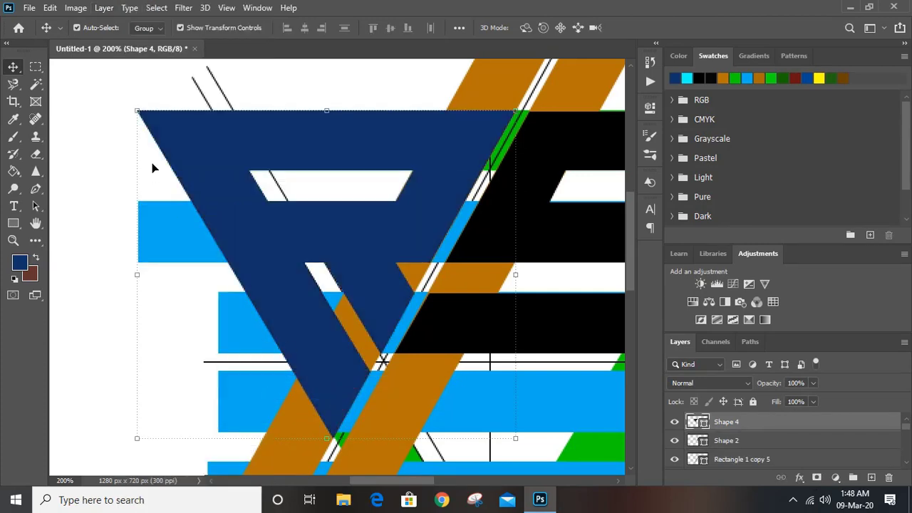
{"action": "left_click", "coordinate": [95, 130]}
{"action": "scroll", "coordinate": [96, 133], "scroll_direction": "down", "scroll_amount": 3}
{"action": "scroll", "coordinate": [95, 132], "scroll_direction": "right", "scroll_amount": 3}
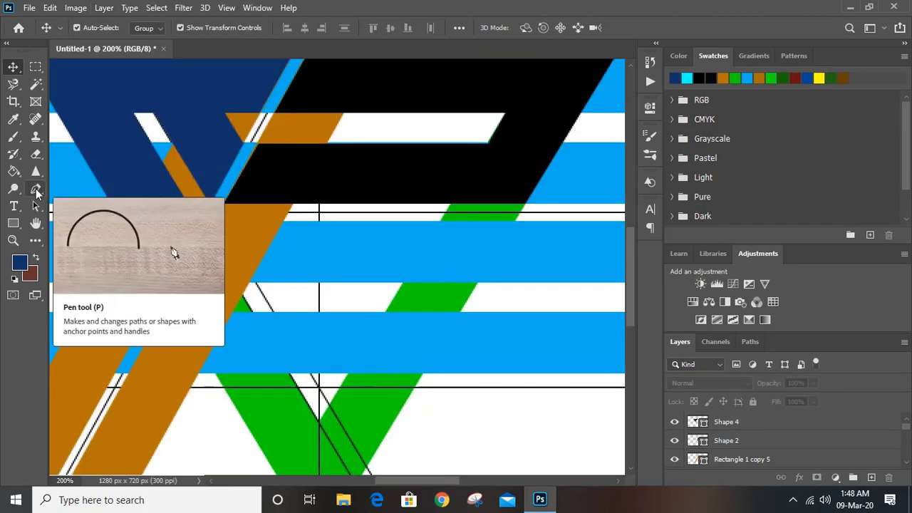
Pen-trace the F-like letter outline around the green triangle's left arm and bands.
{"action": "left_click", "coordinate": [36, 190]}
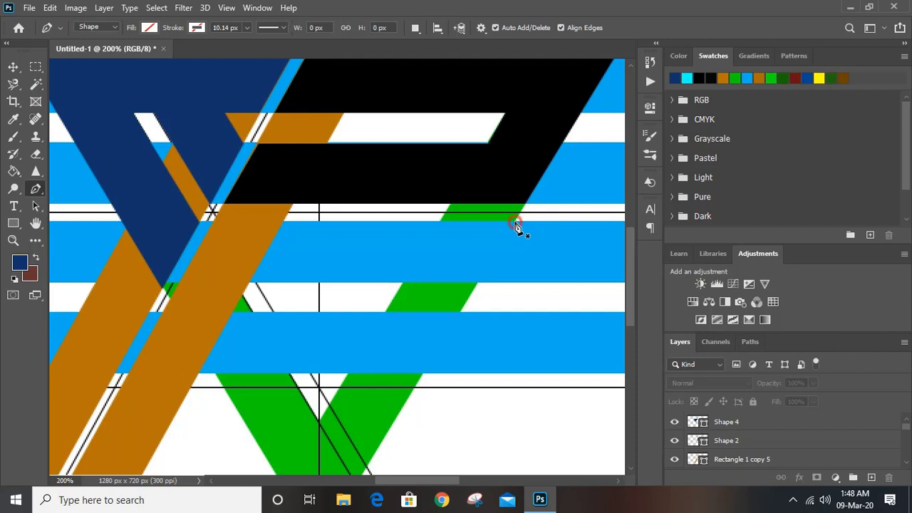
{"action": "left_click", "coordinate": [515, 224]}
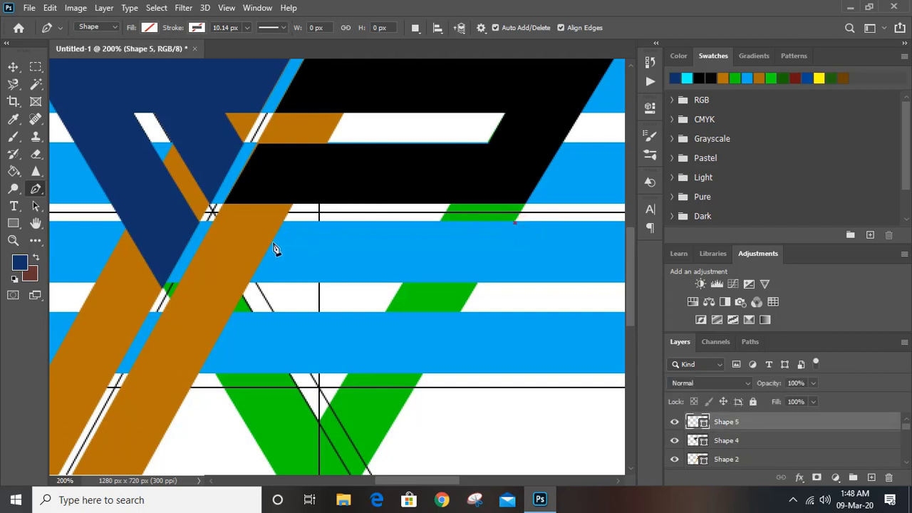
{"action": "left_click", "coordinate": [214, 224]}
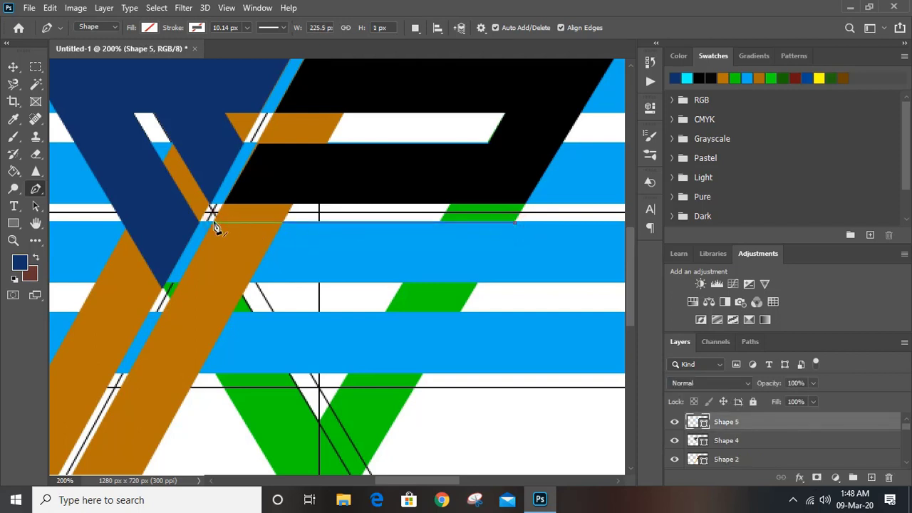
{"action": "left_click", "coordinate": [170, 306]}
{"action": "scroll", "coordinate": [285, 371], "scroll_direction": "down", "scroll_amount": 3}
{"action": "left_click", "coordinate": [319, 436]}
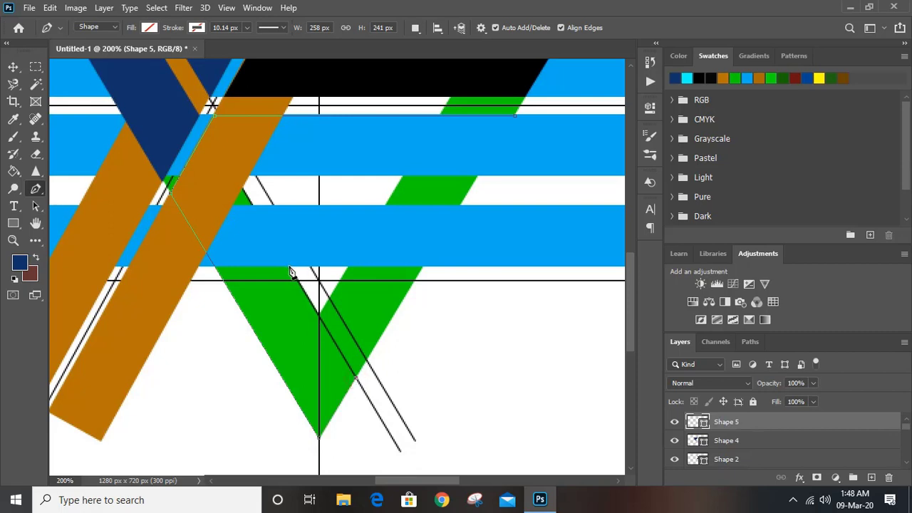
{"action": "scroll", "coordinate": [423, 294], "scroll_direction": "up", "scroll_amount": 1}
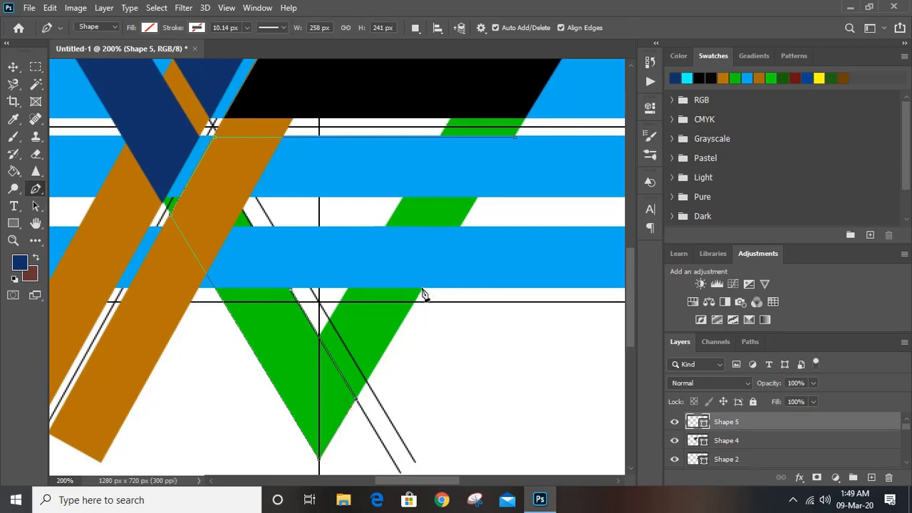
{"action": "left_click", "coordinate": [421, 289]}
{"action": "left_click", "coordinate": [460, 227]}
{"action": "left_click", "coordinate": [252, 227]}
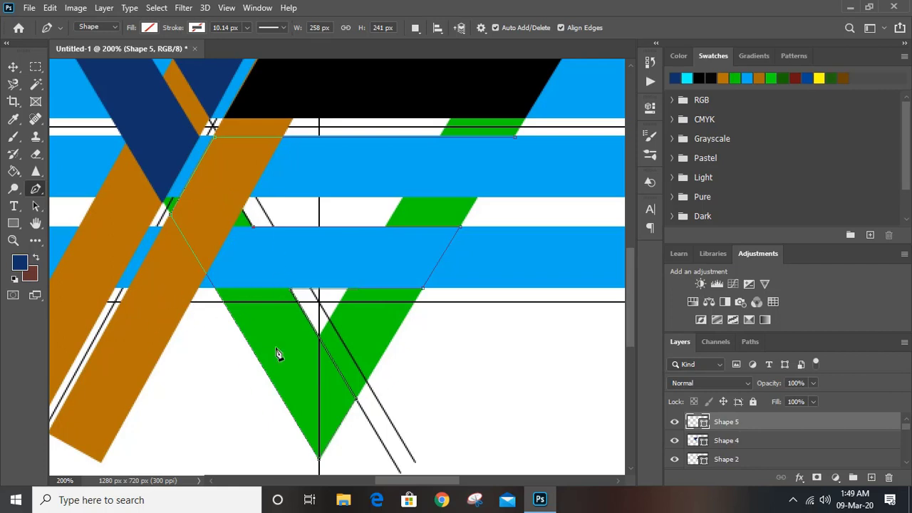
Hide Rectangle 1 copy 5, close the letter outline, and fill Shape 5 black.
{"action": "scroll", "coordinate": [726, 454], "scroll_direction": "down", "scroll_amount": 3}
{"action": "left_click", "coordinate": [673, 421]}
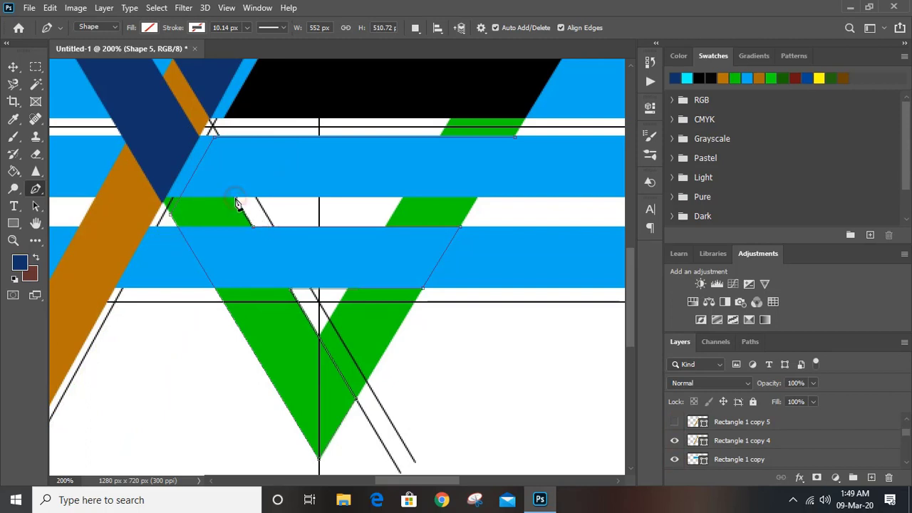
{"action": "left_click", "coordinate": [478, 199]}
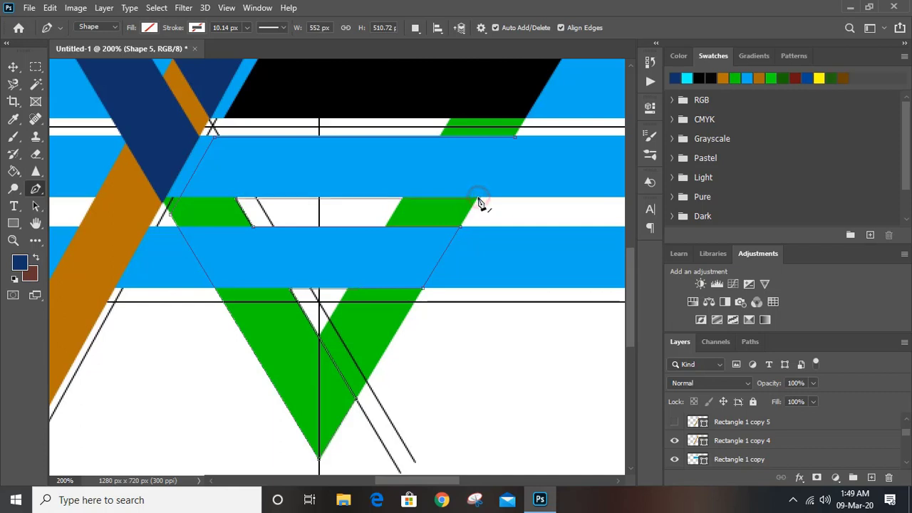
{"action": "left_click", "coordinate": [515, 138]}
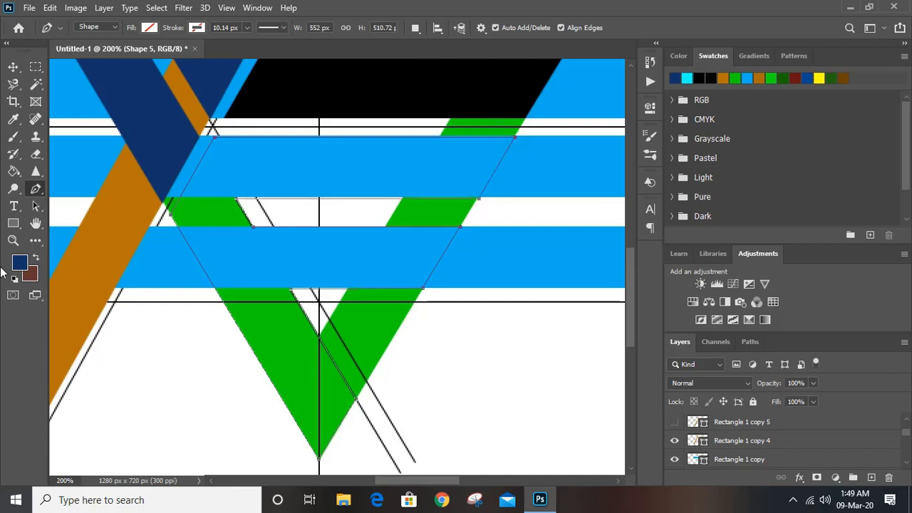
{"action": "left_click", "coordinate": [148, 29]}
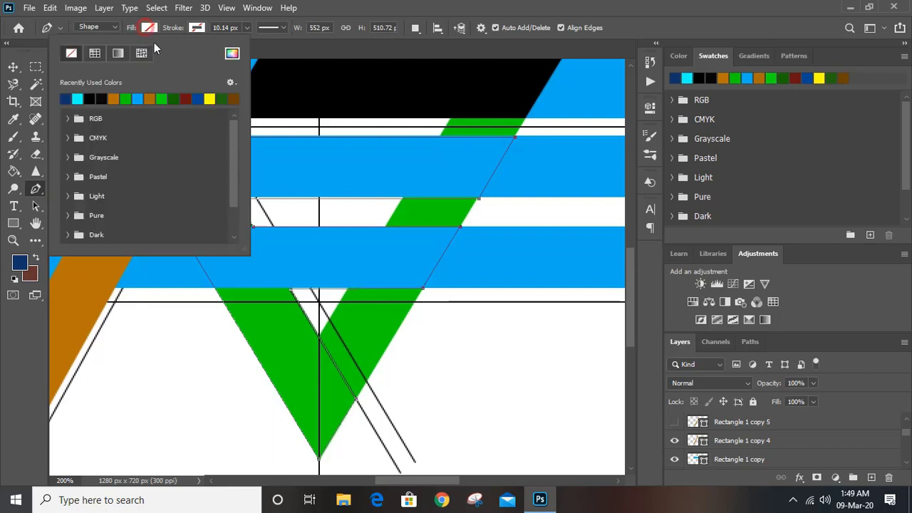
{"action": "left_click", "coordinate": [96, 98]}
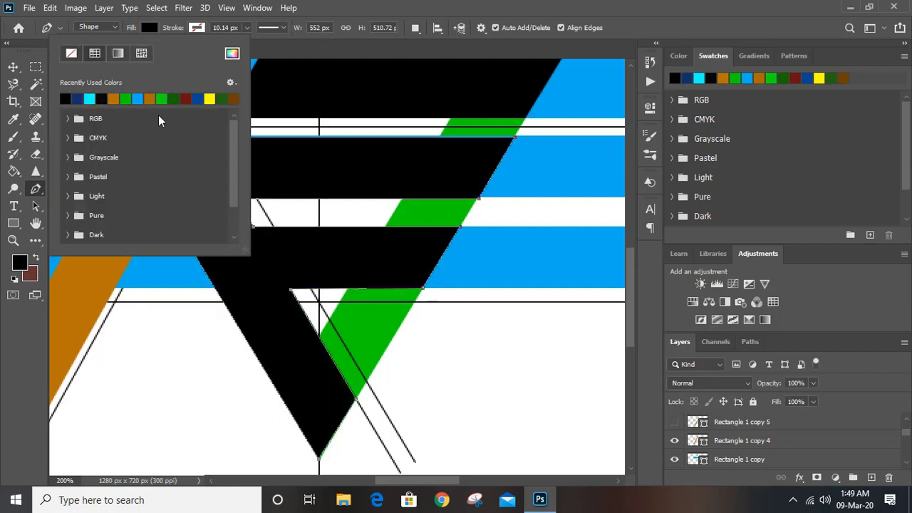
{"action": "left_click", "coordinate": [10, 69]}
{"action": "left_click", "coordinate": [426, 341]}
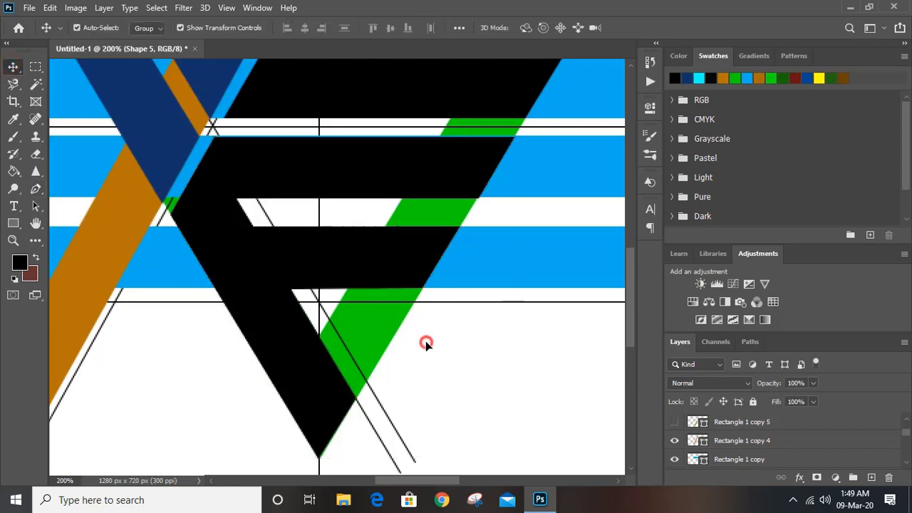
Draw a small black pen-tool triangle in the notch below the F's bottom bar.
{"action": "left_click", "coordinate": [35, 191]}
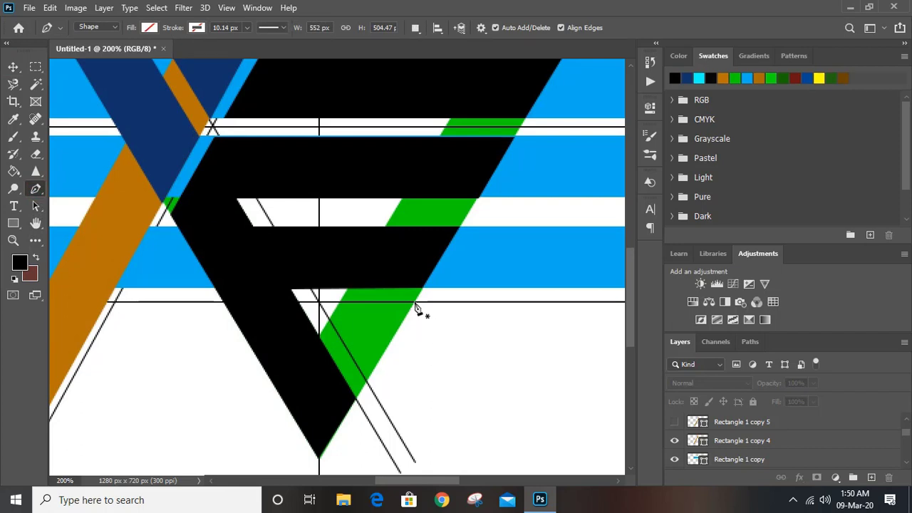
{"action": "left_click", "coordinate": [413, 302]}
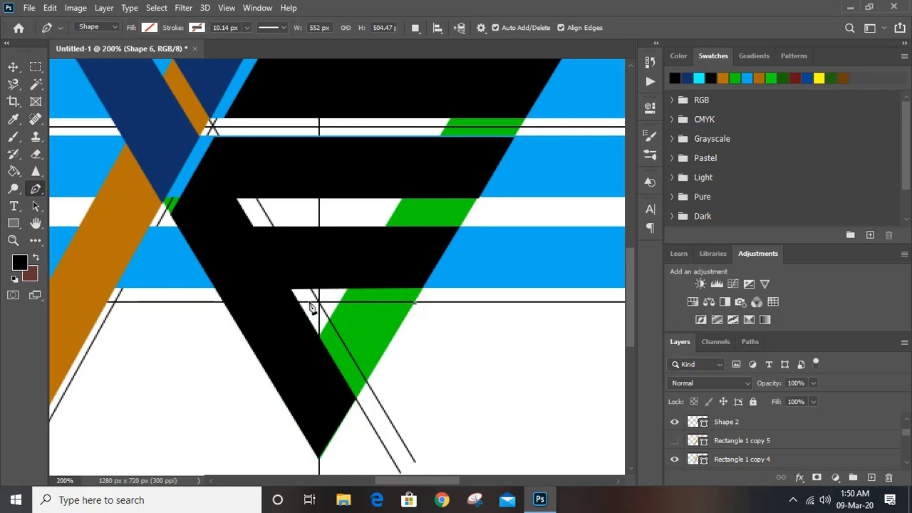
{"action": "left_click", "coordinate": [319, 302]}
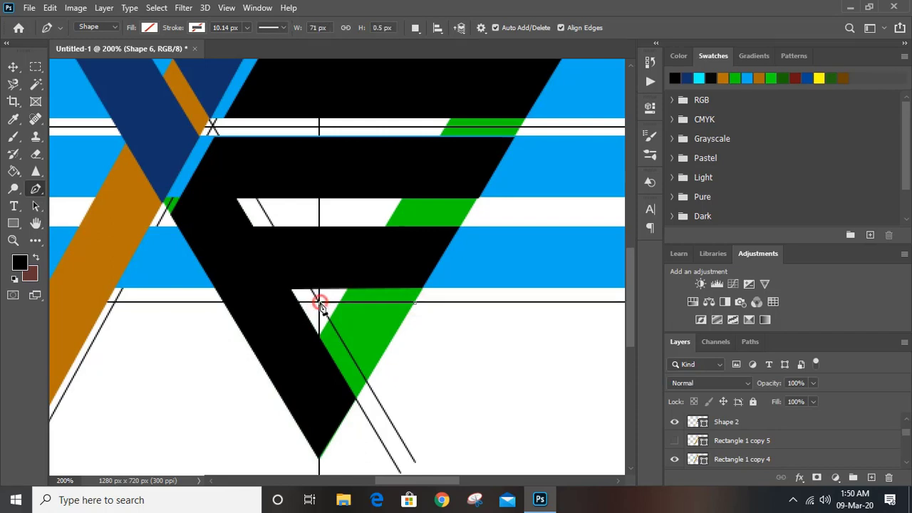
{"action": "left_click", "coordinate": [368, 385]}
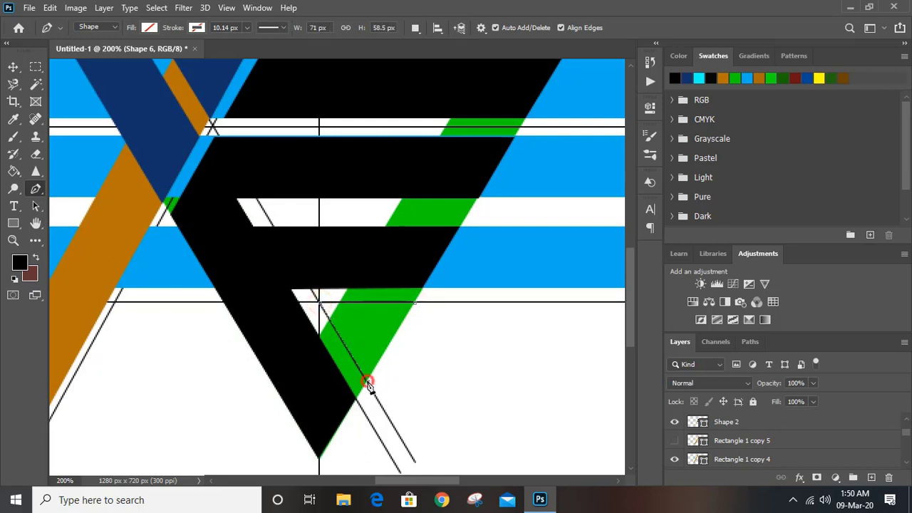
{"action": "left_click", "coordinate": [416, 306]}
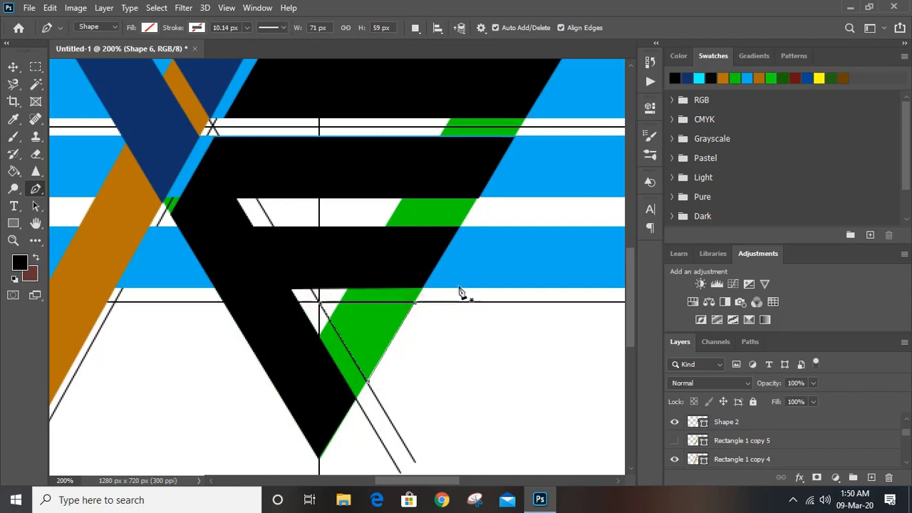
{"action": "left_click", "coordinate": [149, 27]}
{"action": "left_click", "coordinate": [66, 99]}
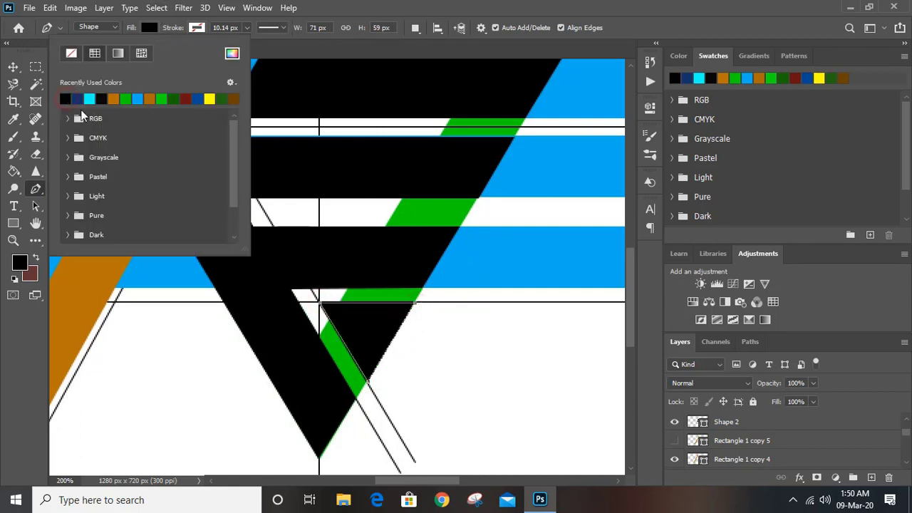
Deselect, zoom out, and marquee-select the construction shapes around the logo.
{"action": "left_click", "coordinate": [13, 67]}
{"action": "left_click", "coordinate": [463, 356]}
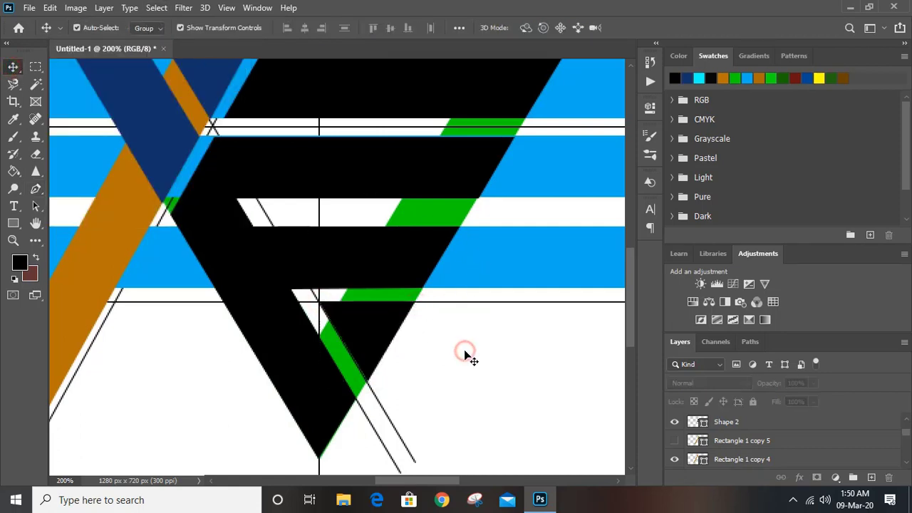
{"action": "key", "text": "ctrl+minus"}
{"action": "key", "text": "ctrl+minus"}
{"action": "left_click_drag", "start_coordinate": [511, 358], "coordinate": [454, 224]}
Hide the blue bars, green strips, orange diagonal bar and guide lines.
{"action": "key", "text": "ctrl+comma"}
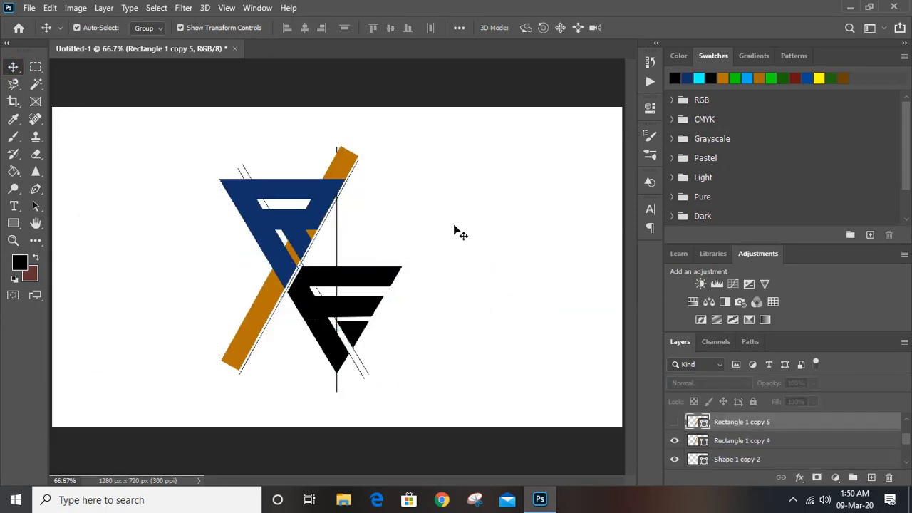
{"action": "key", "text": "ctrl+z"}
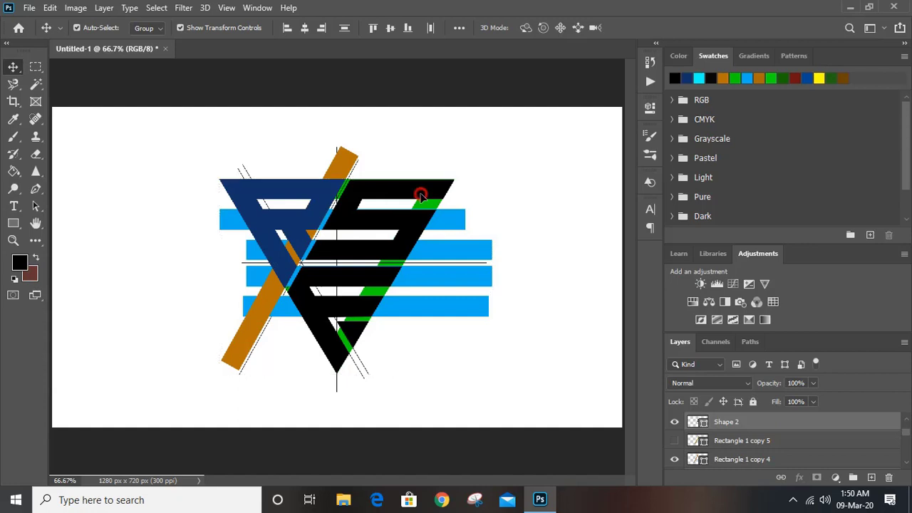
{"action": "key", "text": "ctrl+comma"}
{"action": "left_click", "coordinate": [262, 326]}
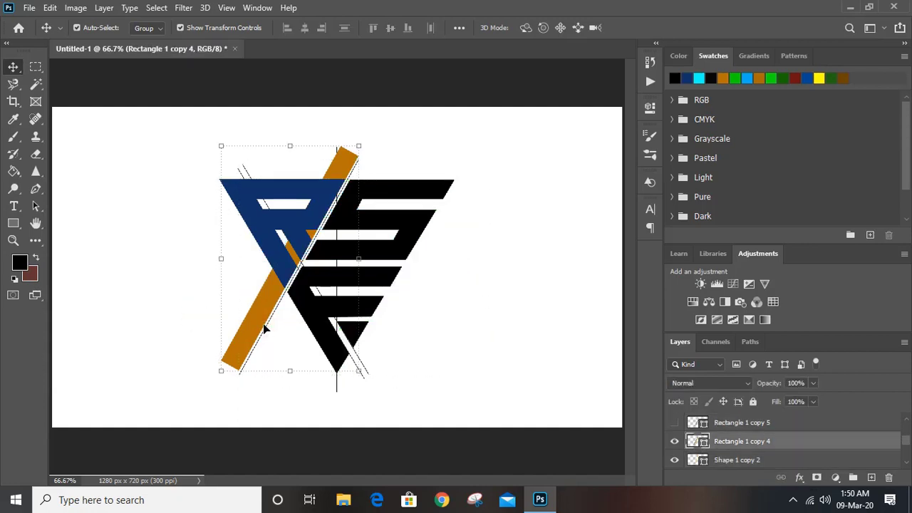
{"action": "key", "text": "ctrl+comma"}
{"action": "left_click", "coordinate": [265, 333]}
{"action": "left_click", "coordinate": [240, 340]}
{"action": "key", "text": "ctrl+comma"}
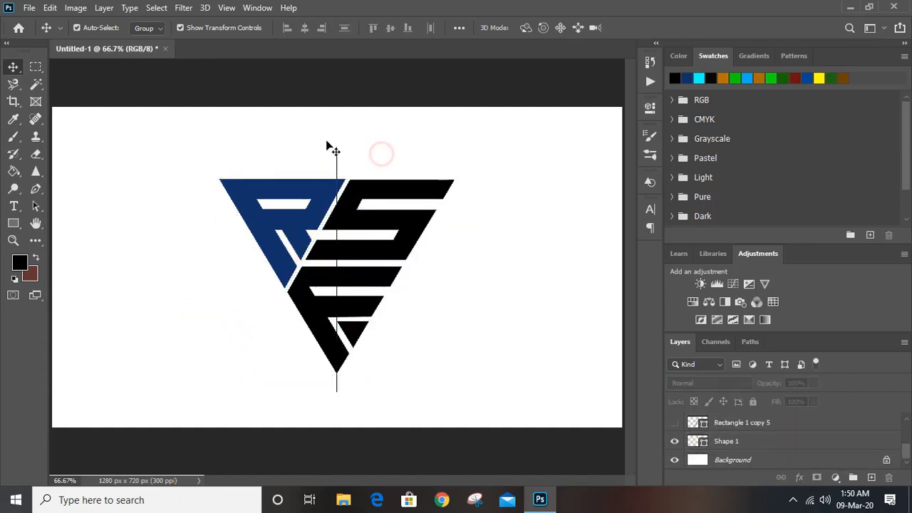
Select the Background layer, view at 100%, and pick the Ellipse Tool.
{"action": "left_click", "coordinate": [348, 157]}
{"action": "key", "text": "ctrl+1"}
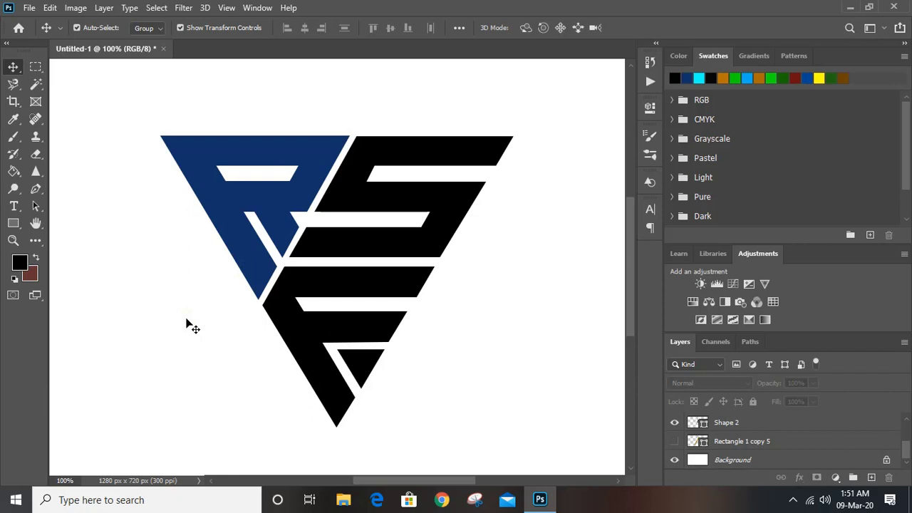
{"action": "left_click", "coordinate": [13, 223]}
{"action": "left_click", "coordinate": [71, 249]}
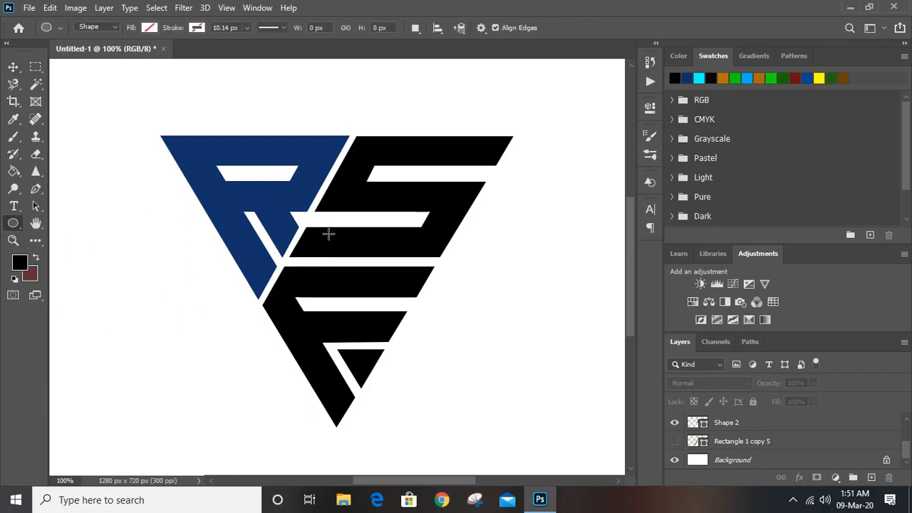
Draw an ellipse over the logo with a thick black stroke.
{"action": "left_click_drag", "start_coordinate": [328, 234], "coordinate": [591, 462]}
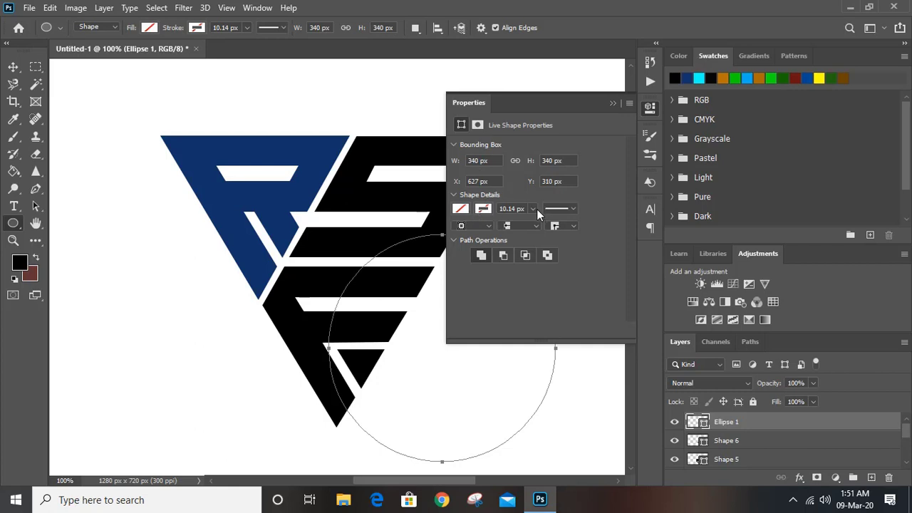
{"action": "left_click", "coordinate": [482, 209]}
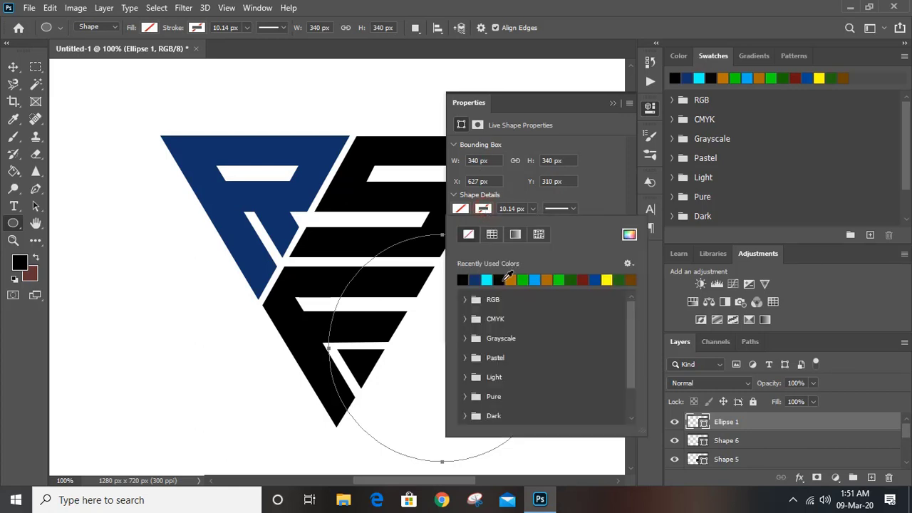
{"action": "left_click", "coordinate": [499, 279]}
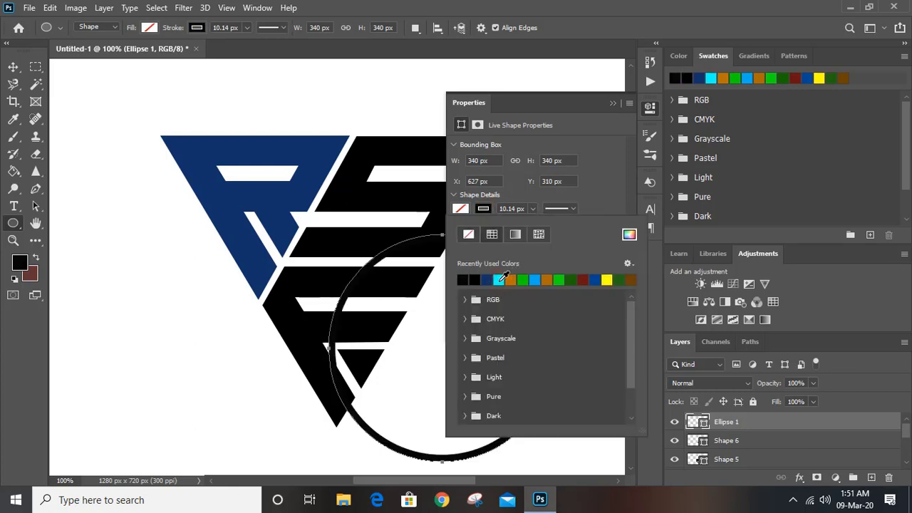
{"action": "left_click", "coordinate": [532, 209]}
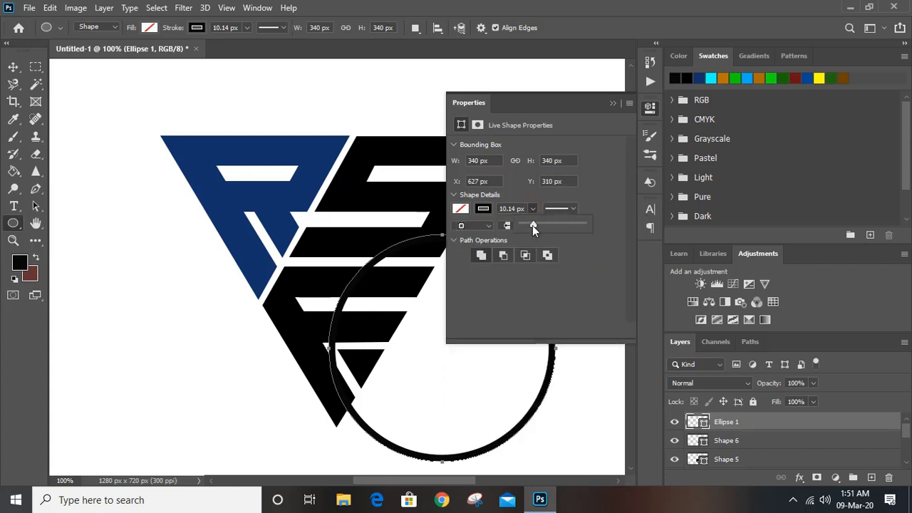
{"action": "left_click_drag", "start_coordinate": [532, 225], "coordinate": [535, 225]}
Free-transform the ring to about 449 px and centre it around the monogram.
{"action": "key", "text": "v"}
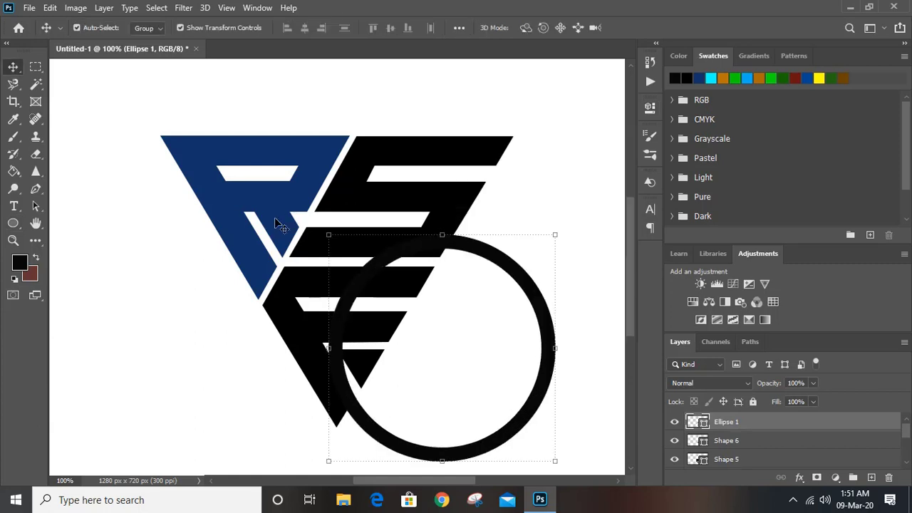
{"action": "key", "text": "ctrl+t"}
{"action": "left_click_drag", "start_coordinate": [327, 234], "coordinate": [231, 178]}
{"action": "left_click_drag", "start_coordinate": [232, 179], "coordinate": [242, 177]}
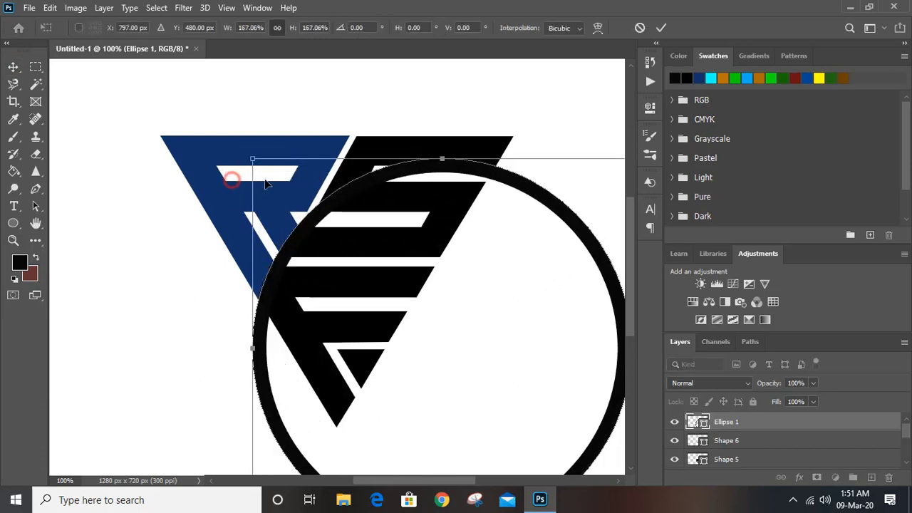
{"action": "left_click_drag", "start_coordinate": [520, 193], "coordinate": [422, 99]}
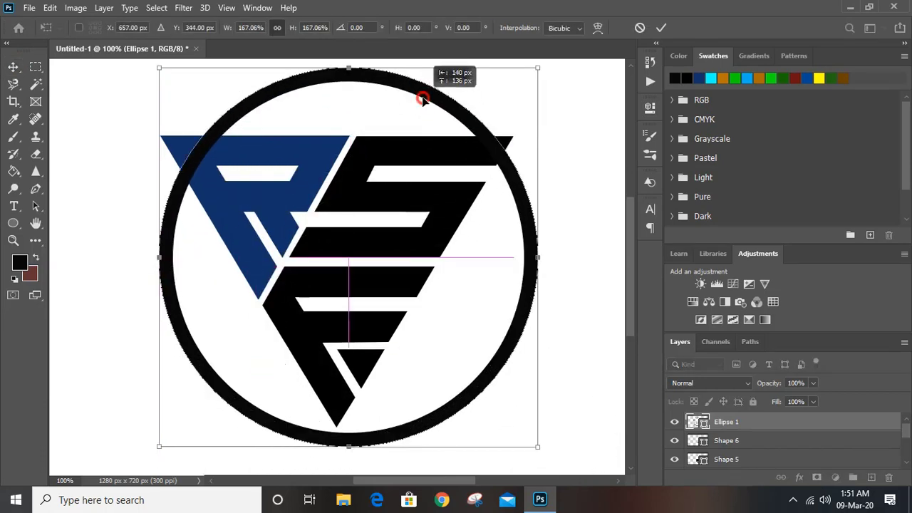
{"action": "left_click_drag", "start_coordinate": [538, 447], "coordinate": [484, 384]}
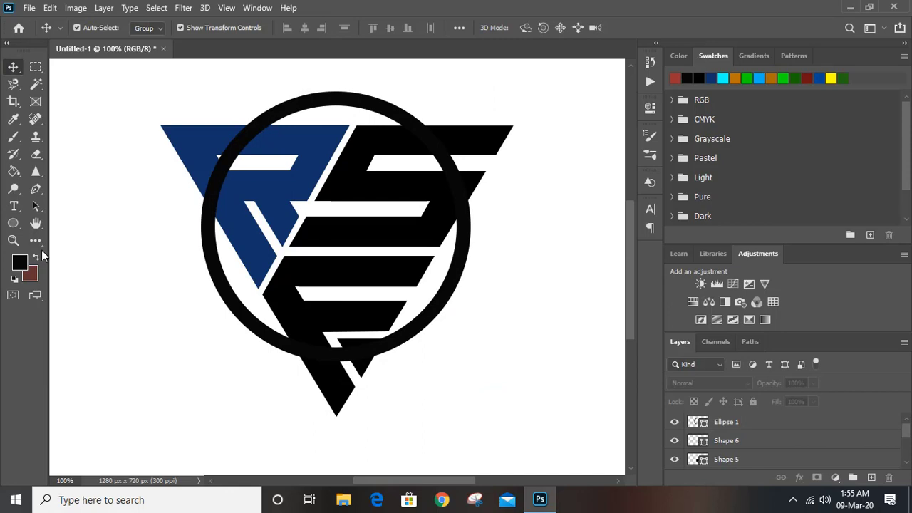
{"action": "key", "text": "p"}
Pen-trace a downward triangle over the monogram's outline and fill it green (Shape 7).
{"action": "left_click", "coordinate": [159, 125]}
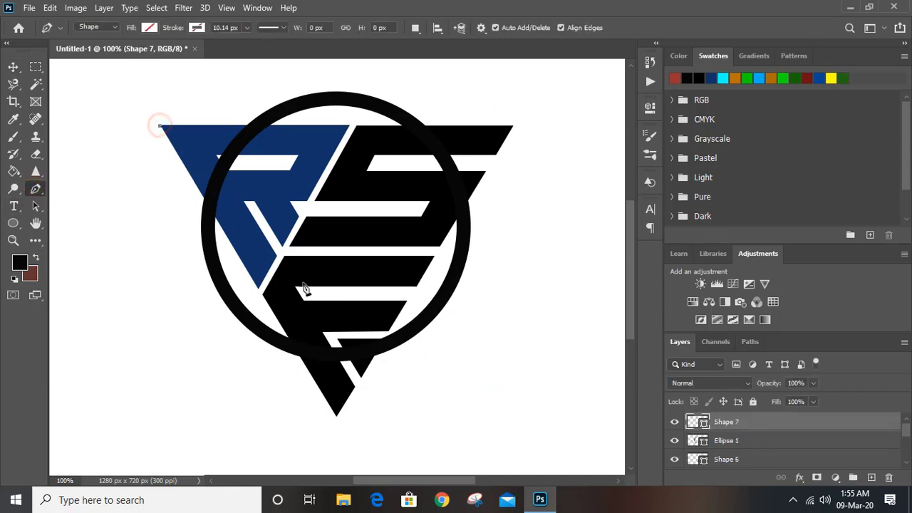
{"action": "left_click", "coordinate": [336, 416]}
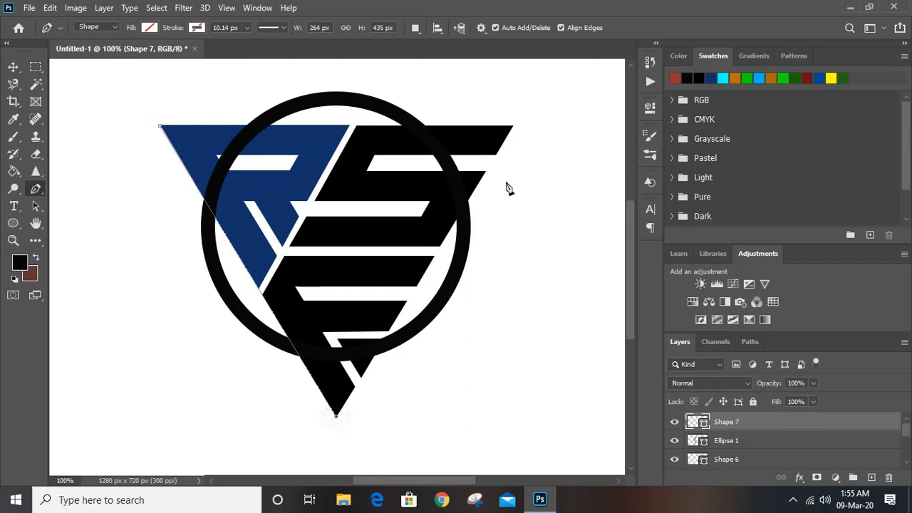
{"action": "left_click", "coordinate": [512, 127]}
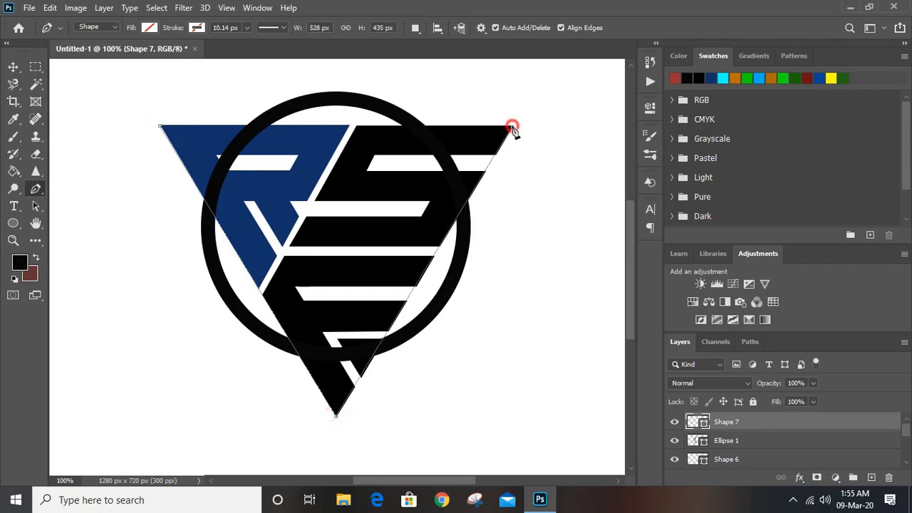
{"action": "left_click", "coordinate": [160, 128]}
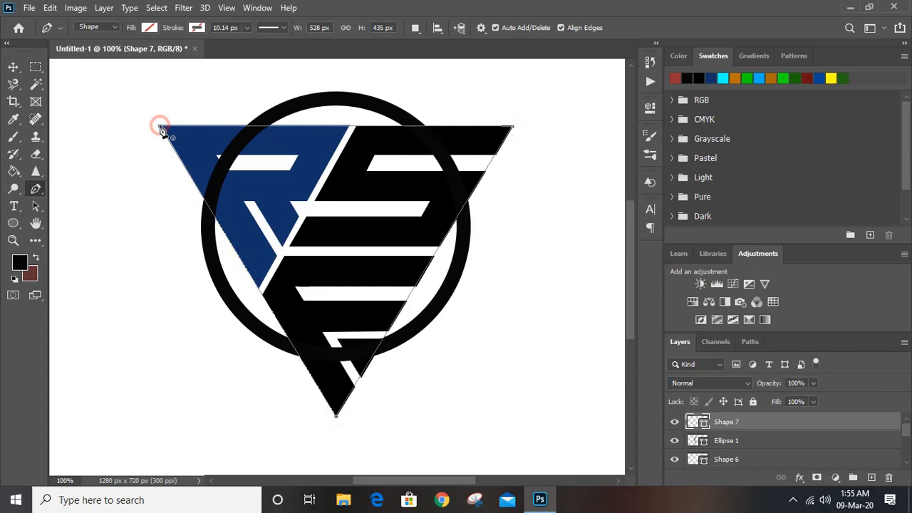
{"action": "left_click", "coordinate": [150, 28]}
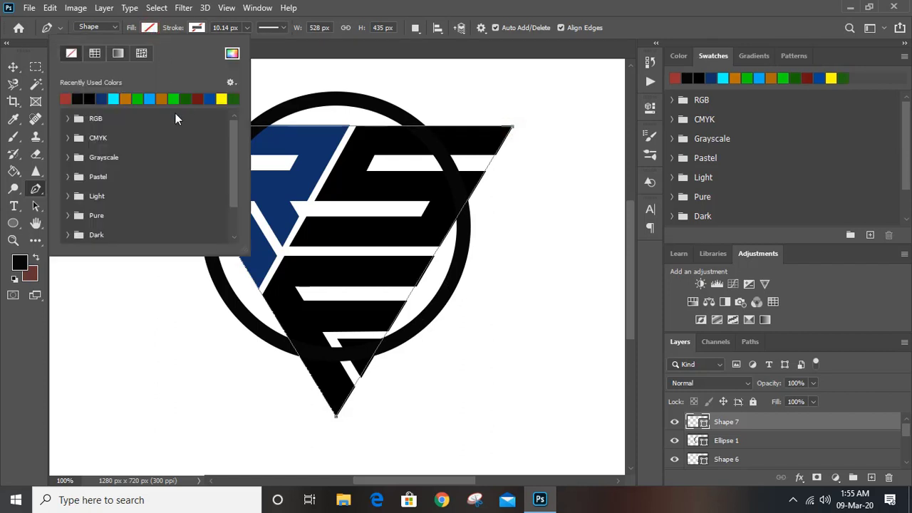
{"action": "left_click", "coordinate": [174, 98]}
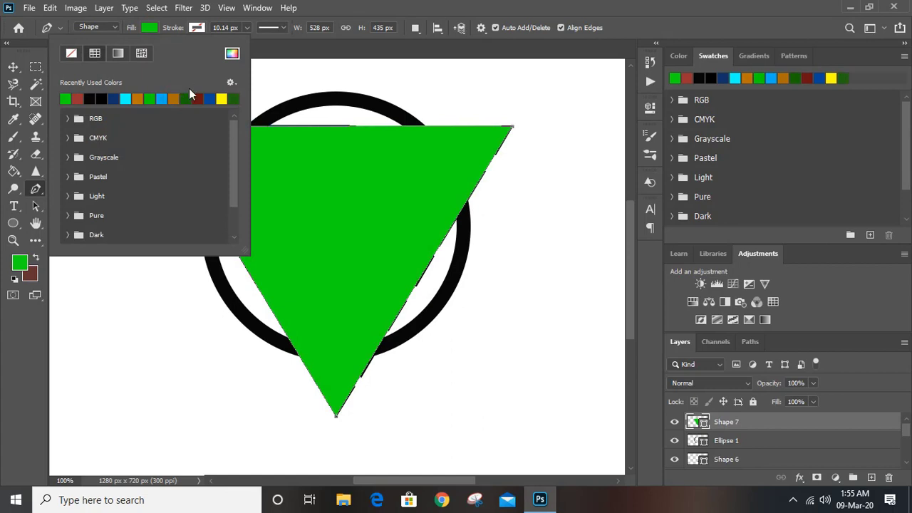
{"action": "left_click", "coordinate": [12, 66]}
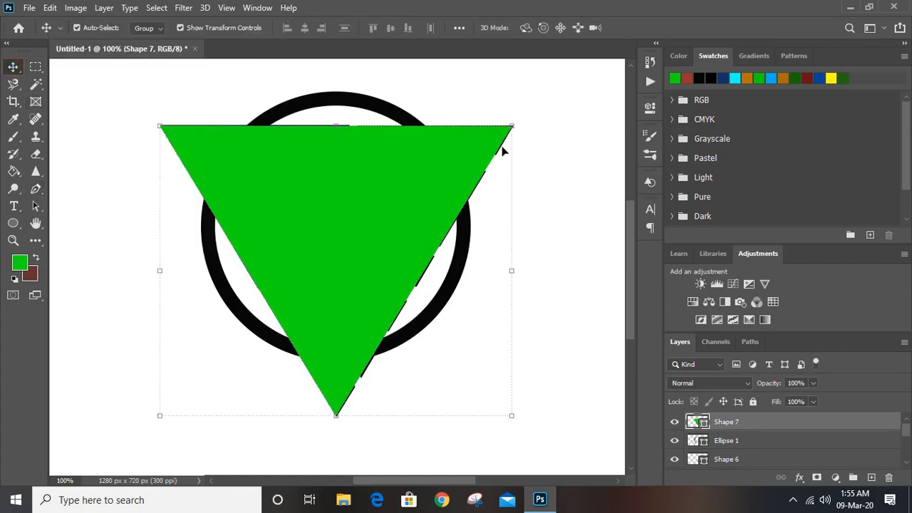
Slightly enlarge the green triangle and restack the Ellipse 1 ring layer.
{"action": "left_click_drag", "start_coordinate": [511, 126], "coordinate": [527, 114]}
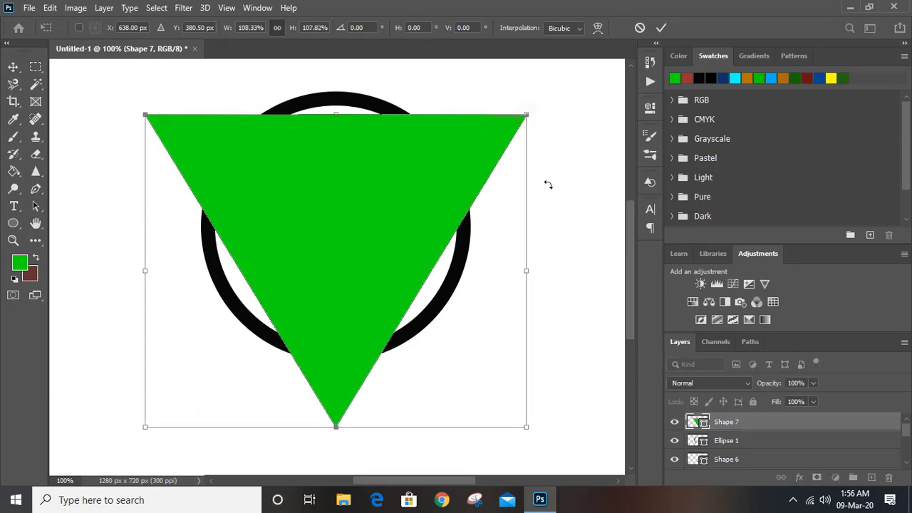
{"action": "left_click", "coordinate": [660, 29]}
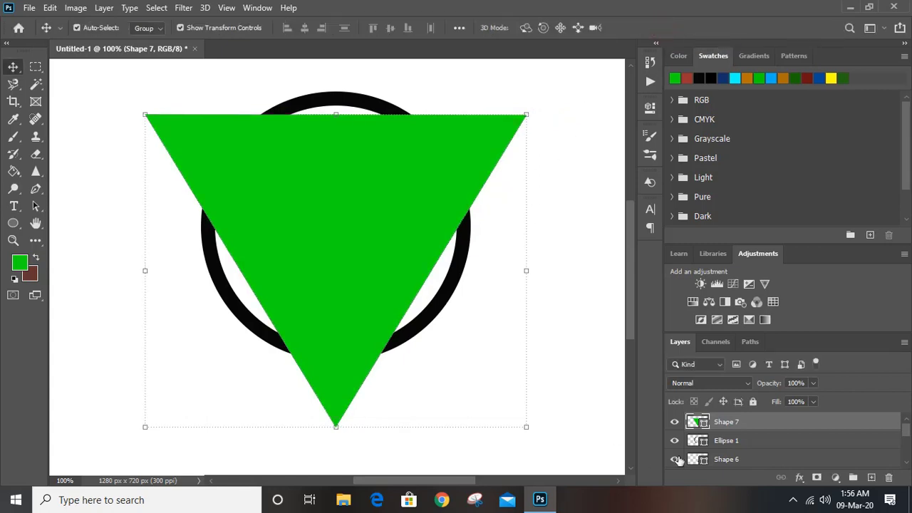
{"action": "left_click", "coordinate": [720, 441]}
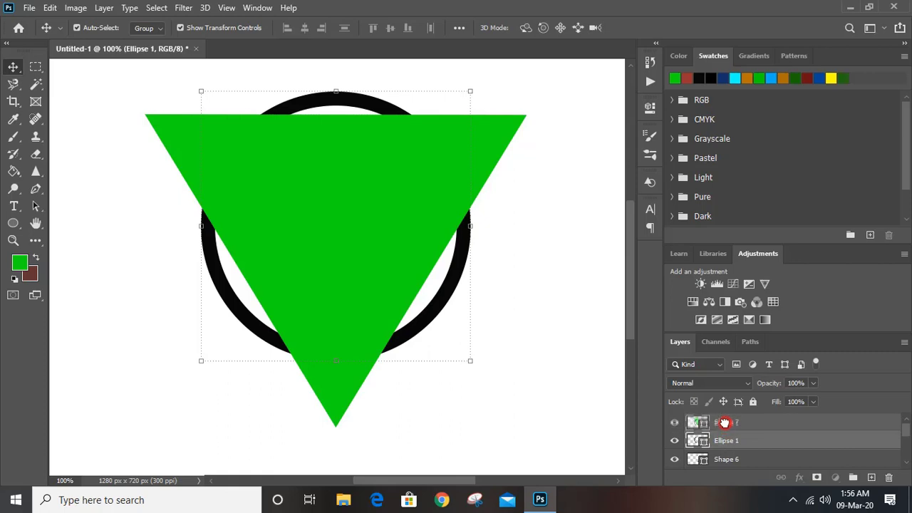
{"action": "mouse_move", "coordinate": [724, 422]}
{"action": "left_mouse_down"}
{"action": "mouse_move", "coordinate": [722, 436]}
{"action": "mouse_move", "coordinate": [722, 419]}
{"action": "left_mouse_up"}
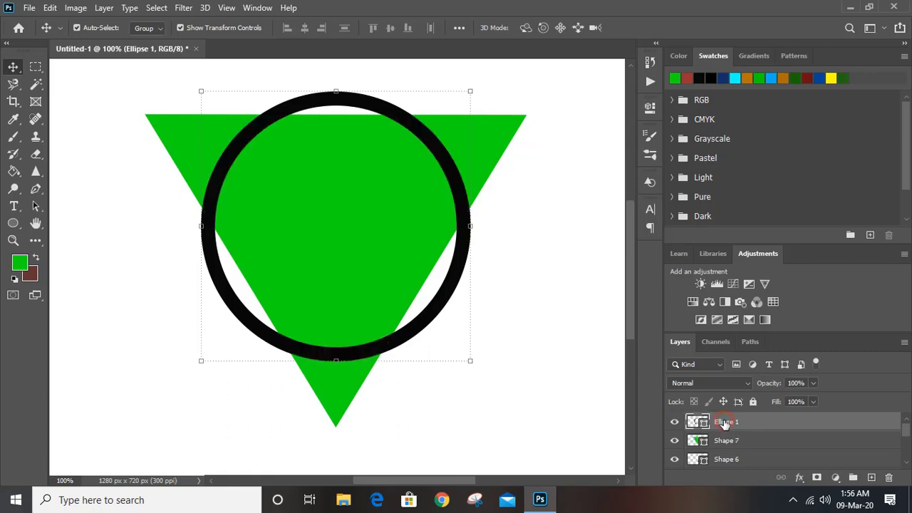
{"action": "left_click", "coordinate": [518, 266]}
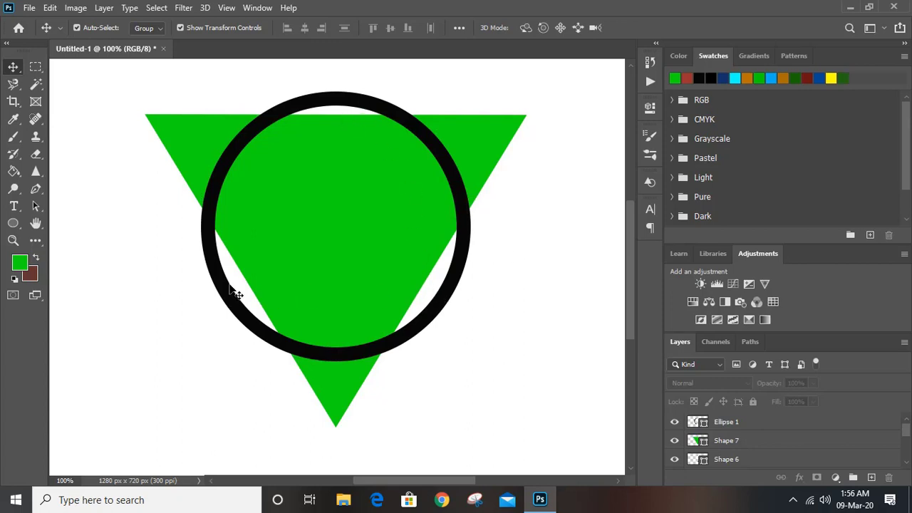
Bring the green triangle in front of the ring and select both layers.
{"action": "left_click", "coordinate": [382, 243]}
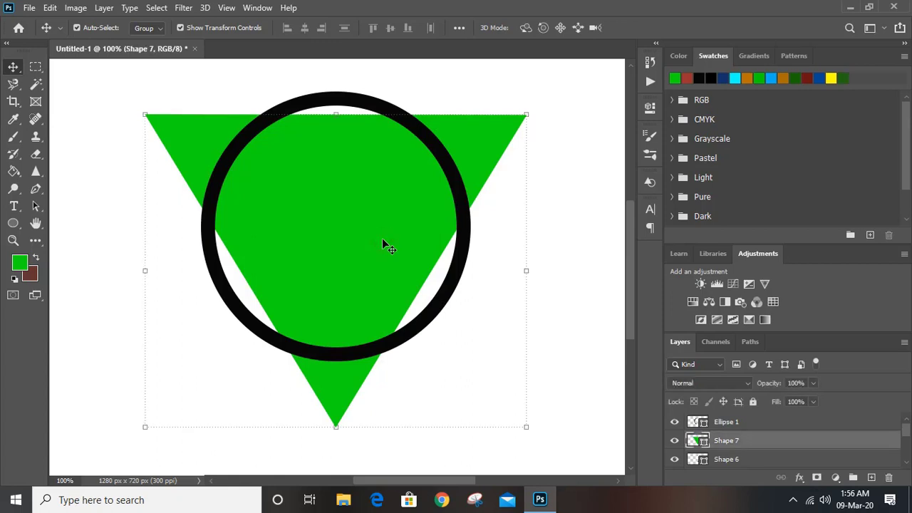
{"action": "key", "text": "Down"}
{"action": "key", "text": "Down"}
{"action": "key", "text": "Down"}
{"action": "key", "text": "Down"}
{"action": "key", "text": "Down"}
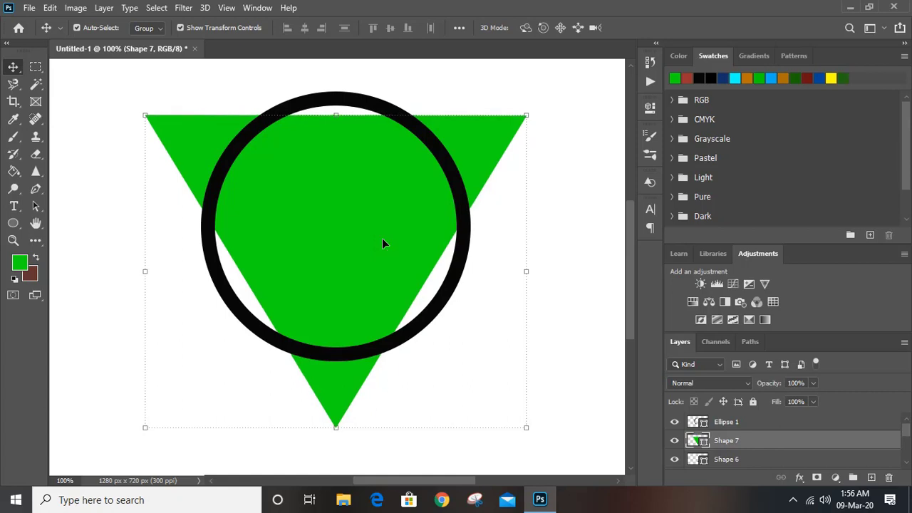
{"action": "key", "text": "Down"}
{"action": "key", "text": "Down"}
{"action": "key", "text": "Down"}
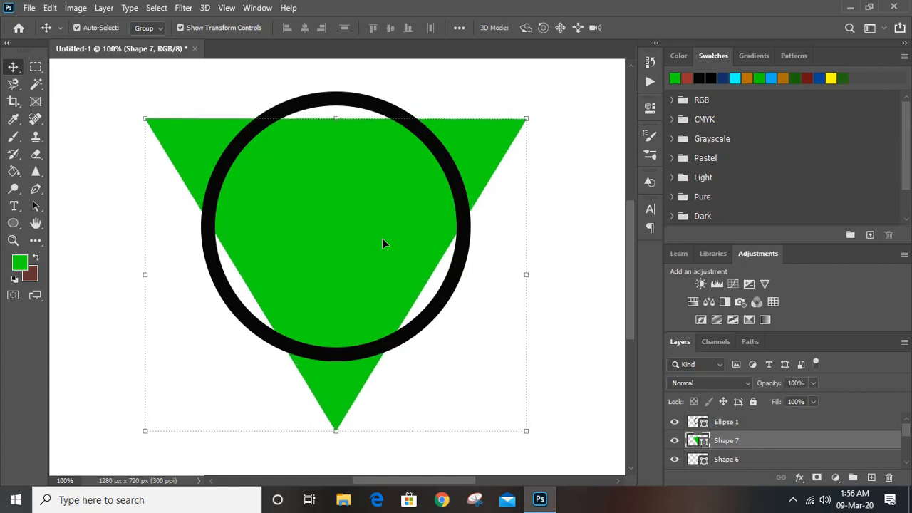
{"action": "key", "text": "ctrl+shift+]"}
{"action": "left_click", "coordinate": [380, 195]}
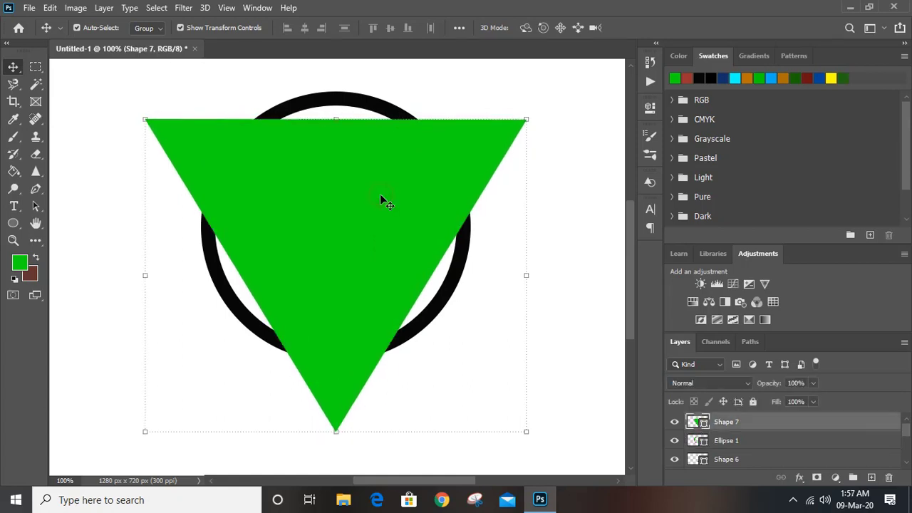
{"action": "left_click", "coordinate": [460, 280], "text": "shift"}
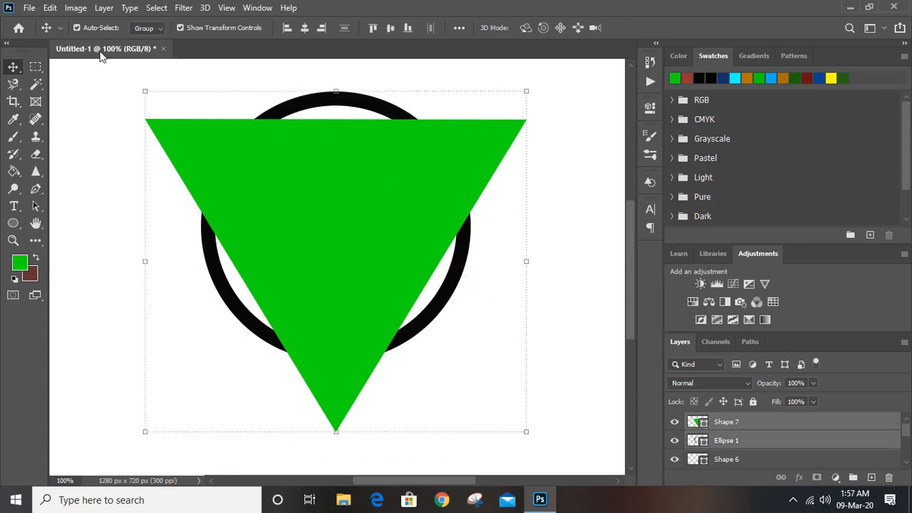
Apply Layer > Combine Shapes > Subtract Front Shape to cut the triangle from the ring.
{"action": "left_click", "coordinate": [104, 7]}
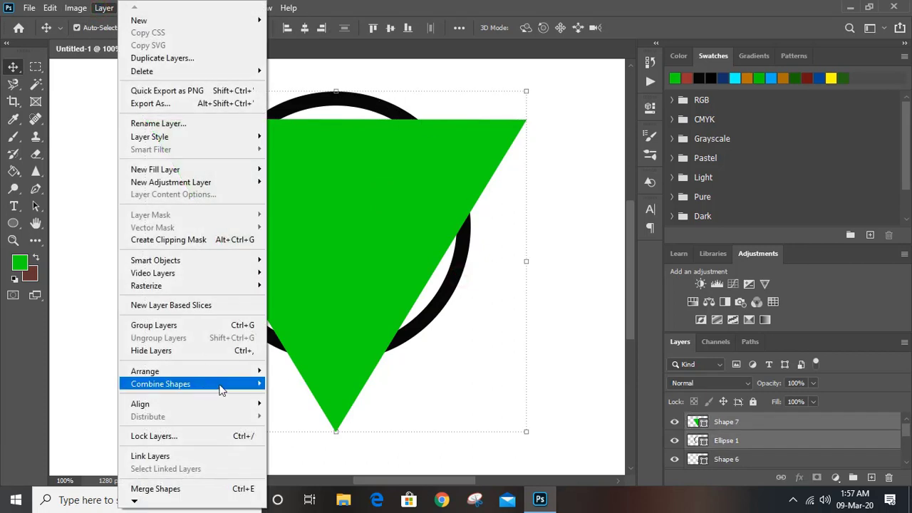
{"action": "mouse_move", "coordinate": [221, 387]}
{"action": "left_click", "coordinate": [343, 394]}
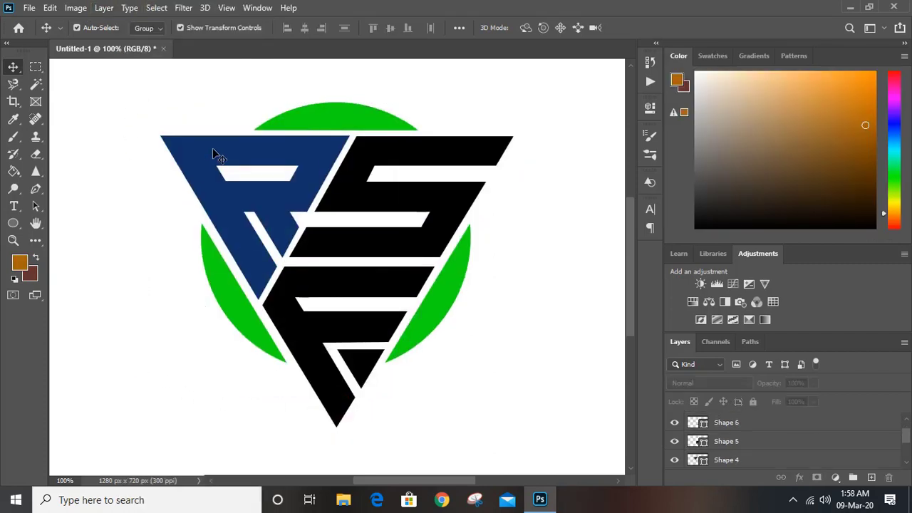
{"action": "left_click", "coordinate": [217, 155]}
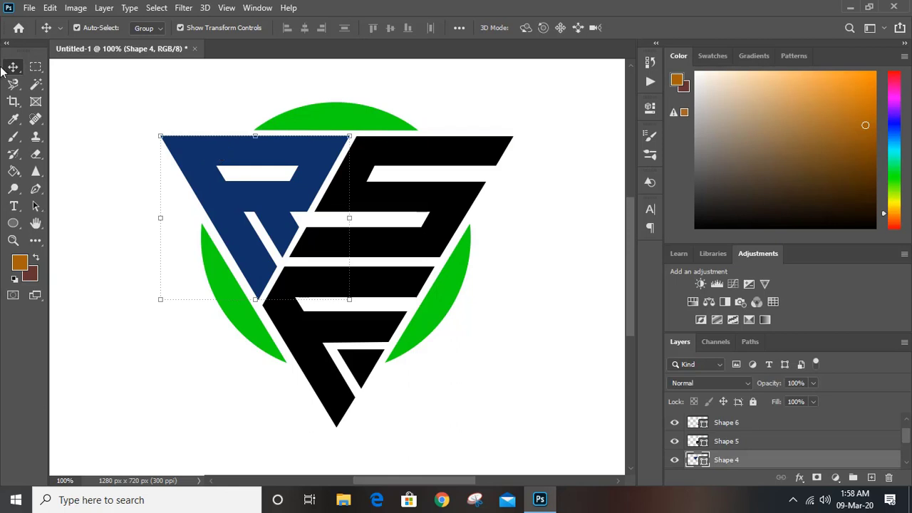
Fill the R shape yellow-green from the Swatches panel.
{"action": "key", "text": "i"}
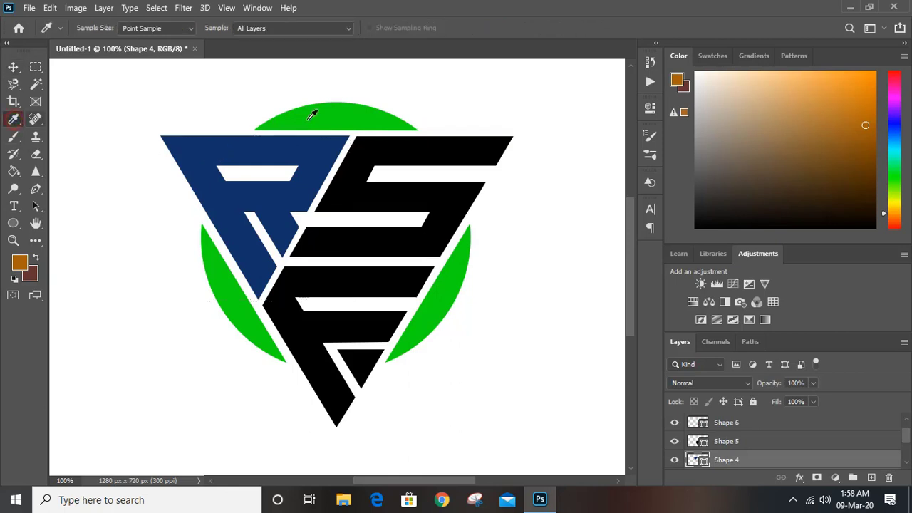
{"action": "left_click", "coordinate": [861, 152]}
{"action": "left_click", "coordinate": [319, 152]}
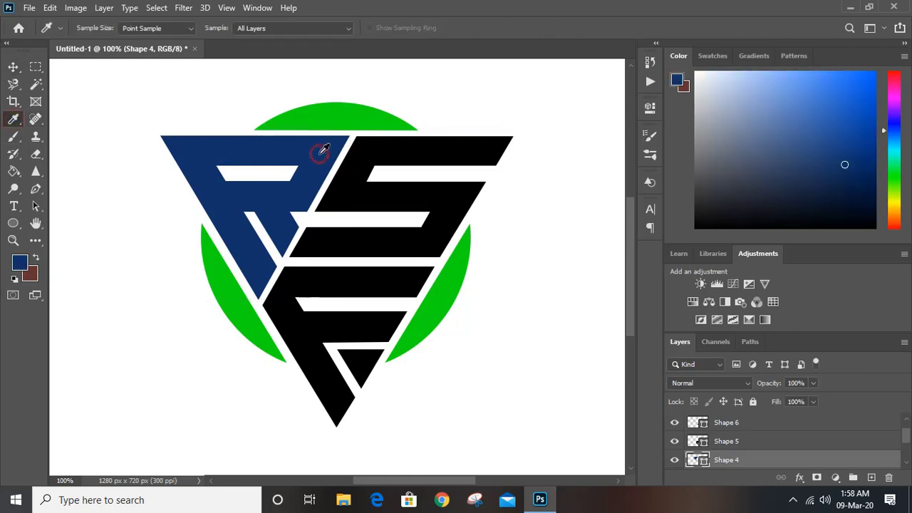
{"action": "left_click", "coordinate": [302, 142]}
{"action": "left_click", "coordinate": [712, 56]}
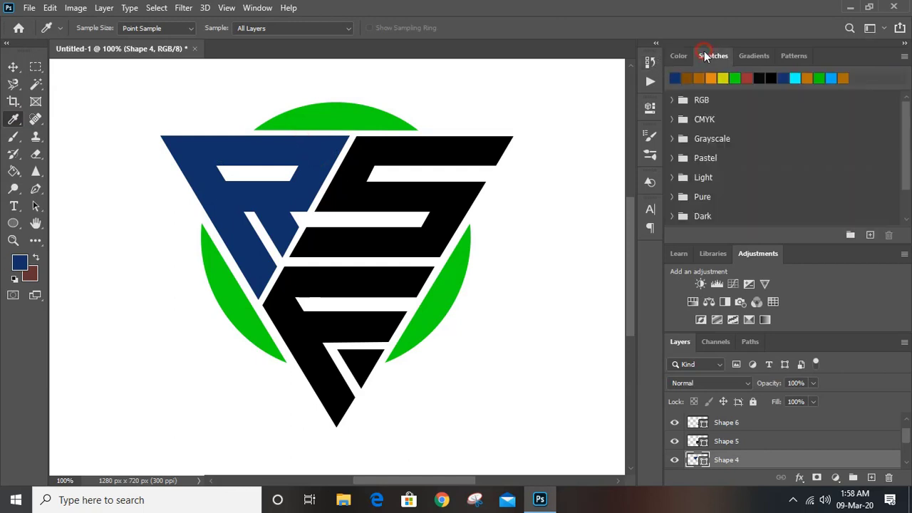
{"action": "left_click", "coordinate": [722, 78]}
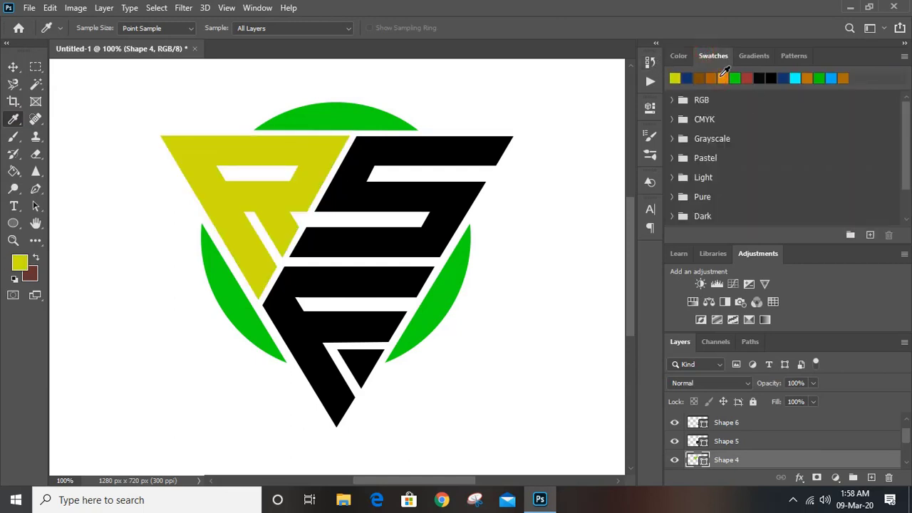
Turn the F shape and circle pieces dark grey from the Grayscale swatches.
{"action": "key", "text": "alt+bracketleft"}
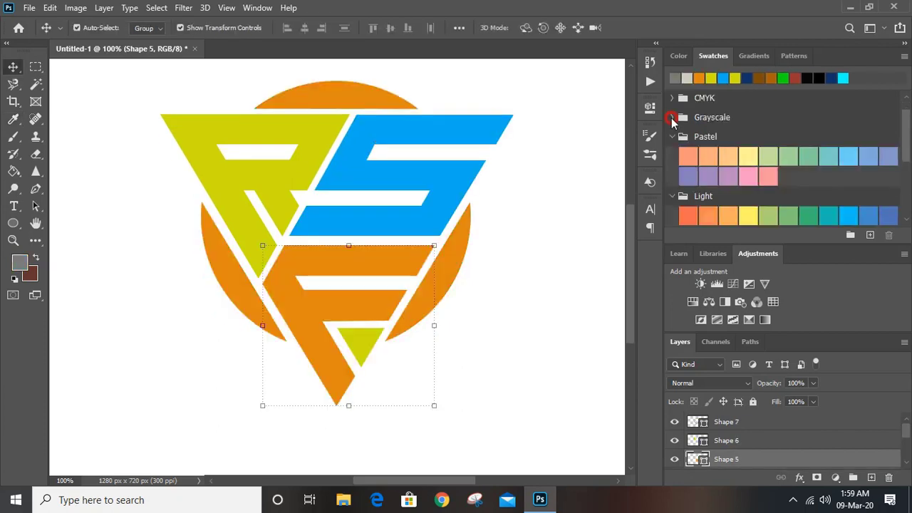
{"action": "left_click", "coordinate": [671, 118]}
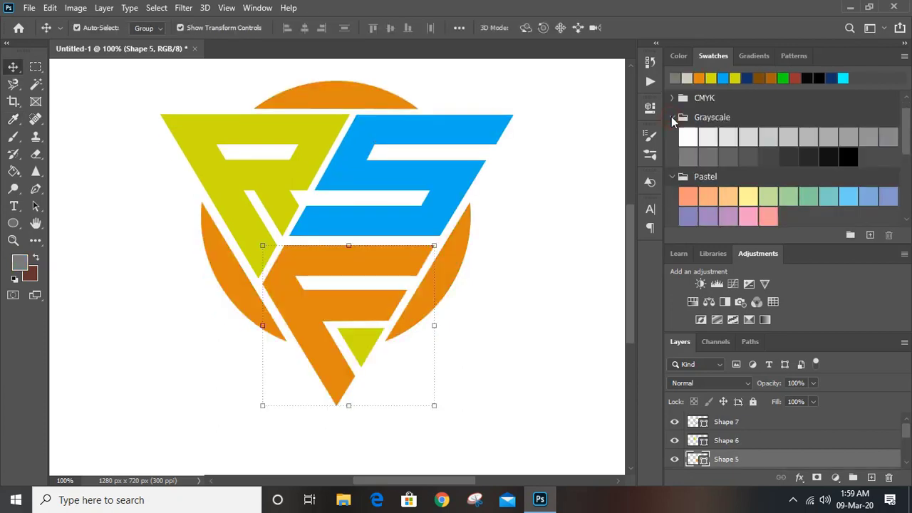
{"action": "left_click", "coordinate": [687, 155]}
{"action": "key", "text": "alt+bracketright"}
{"action": "key", "text": "alt+bracketright"}
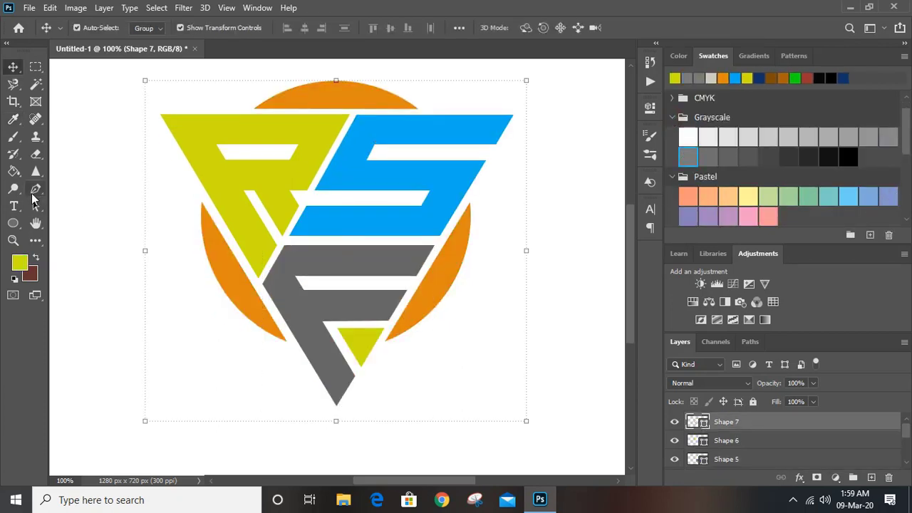
{"action": "left_click", "coordinate": [687, 156]}
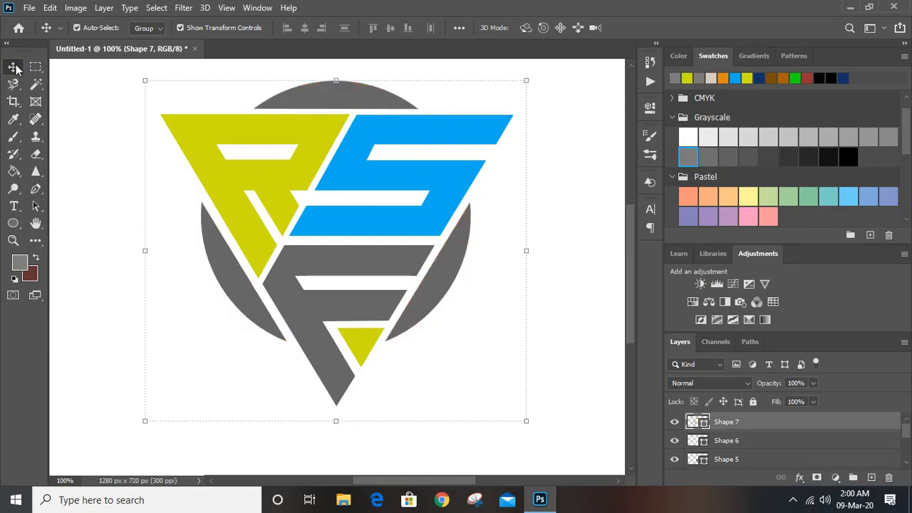
{"action": "left_click", "coordinate": [116, 222]}
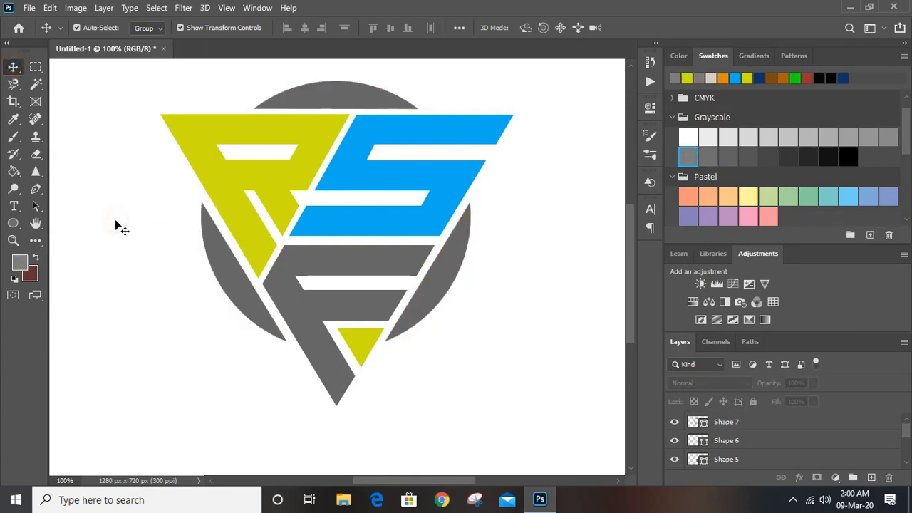
Hide the white Background layer and group the logo shapes into Group 1.
{"action": "key", "text": "ctrl+minus"}
{"action": "scroll", "coordinate": [751, 435], "scroll_direction": "down", "scroll_amount": 5}
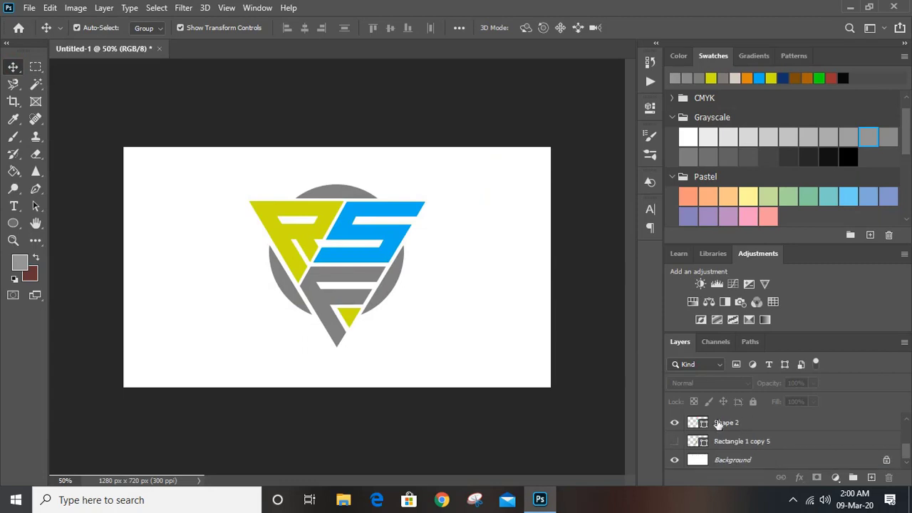
{"action": "left_click", "coordinate": [675, 460]}
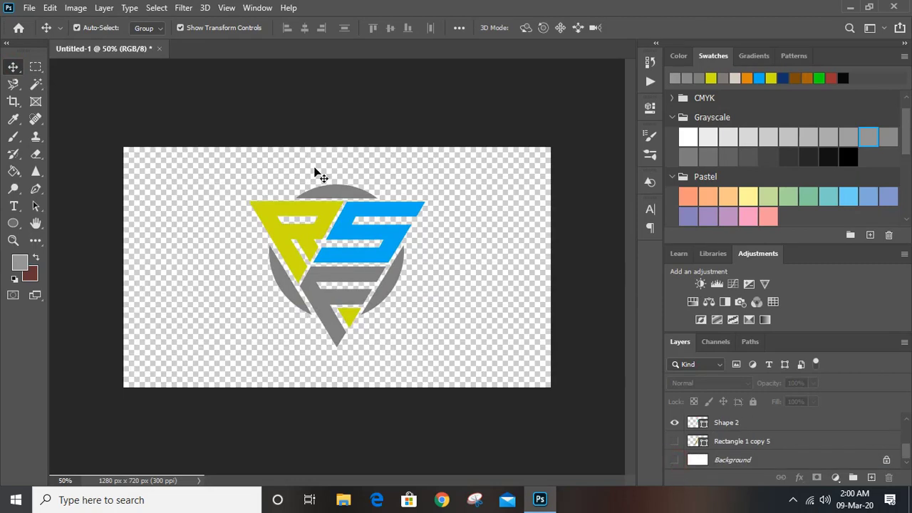
{"action": "left_click_drag", "start_coordinate": [237, 163], "coordinate": [463, 334]}
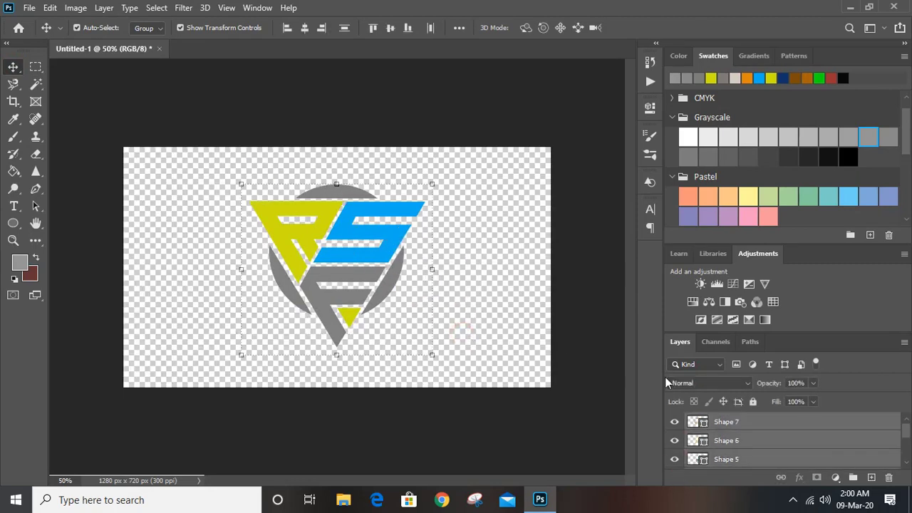
{"action": "left_click", "coordinate": [854, 477]}
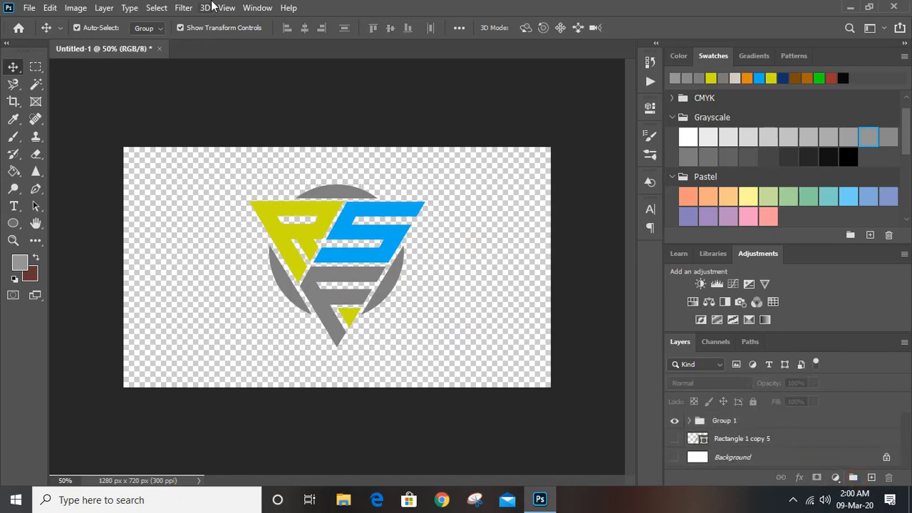
Open the Glass mockup file and its PlaceHolder smart object for editing.
{"action": "left_click", "coordinate": [29, 9]}
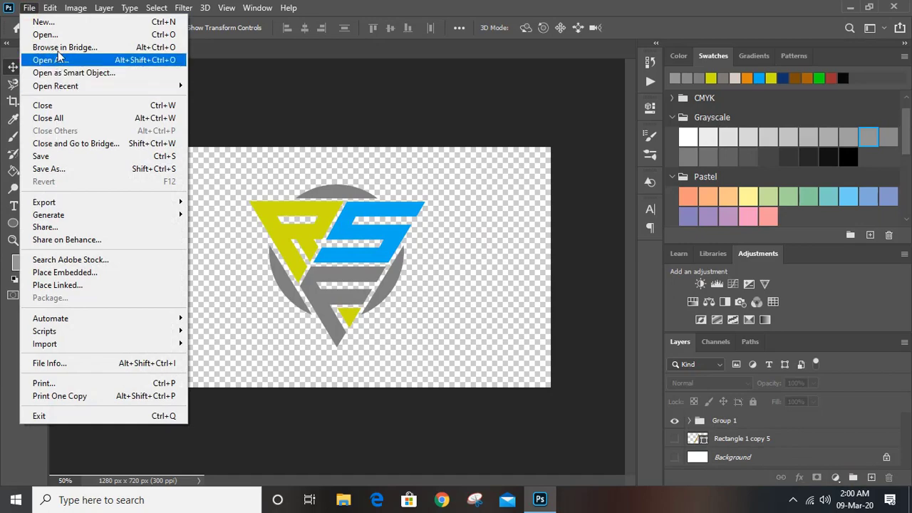
{"action": "left_click", "coordinate": [54, 36]}
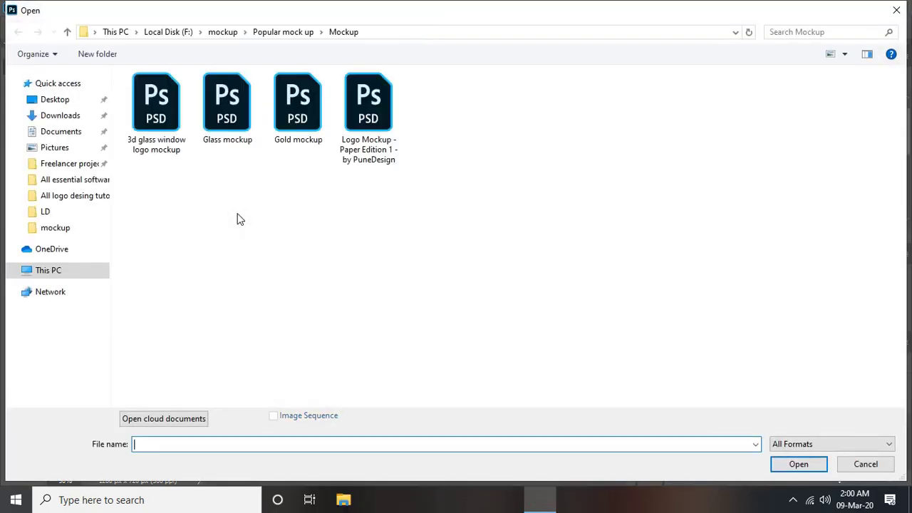
{"action": "double_click", "coordinate": [222, 117]}
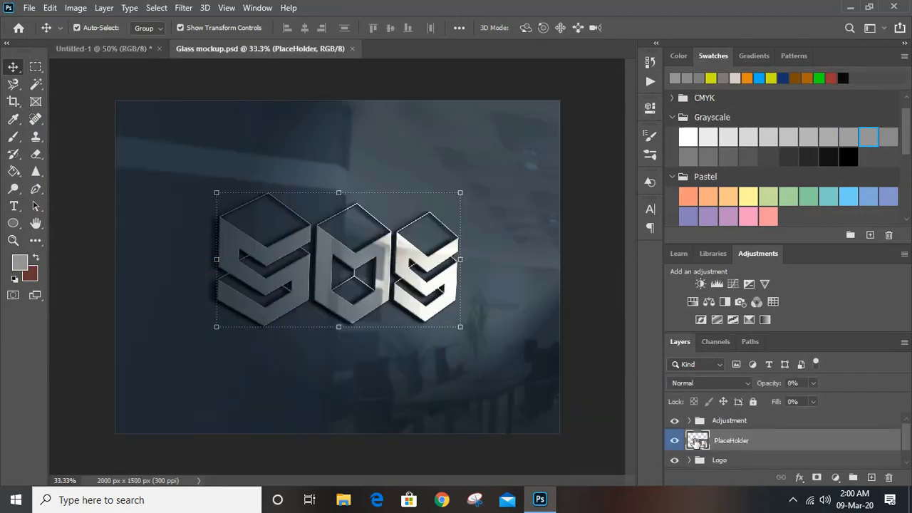
{"action": "double_click", "coordinate": [694, 440]}
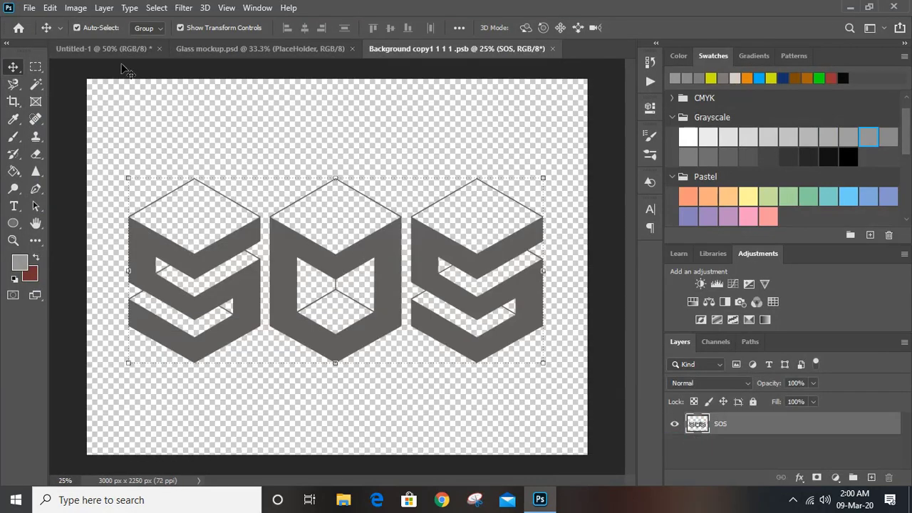
Drop Group 1 into the placeholder, scale it to 339.70%, and hide the SOS layer.
{"action": "left_click", "coordinate": [107, 49]}
{"action": "left_click_drag", "start_coordinate": [308, 234], "coordinate": [321, 284]}
{"action": "left_click", "coordinate": [513, 219]}
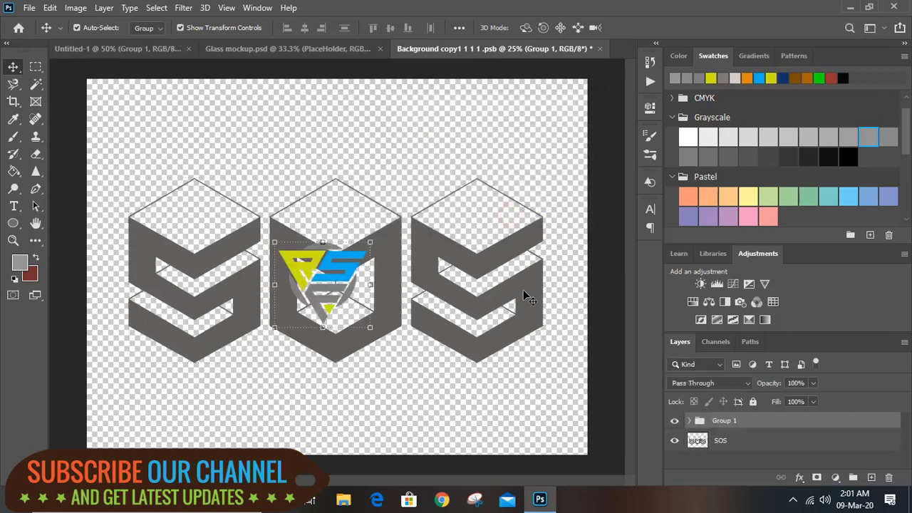
{"action": "left_click_drag", "start_coordinate": [368, 328], "coordinate": [502, 413]}
{"action": "left_click_drag", "start_coordinate": [402, 223], "coordinate": [410, 208]}
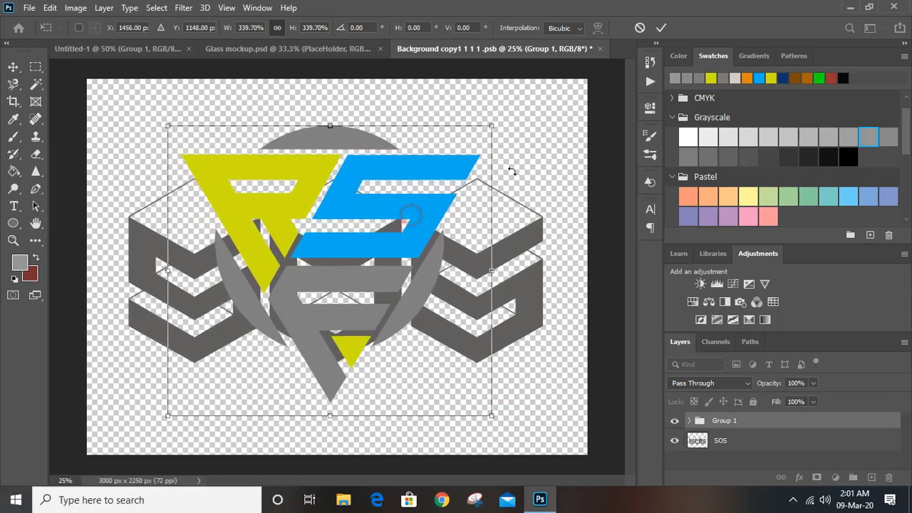
{"action": "left_click", "coordinate": [661, 27]}
{"action": "left_click", "coordinate": [673, 441]}
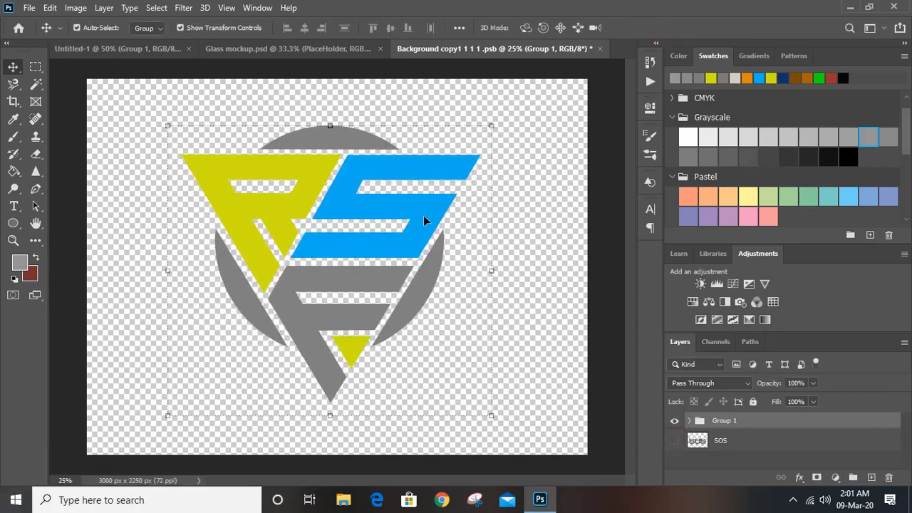